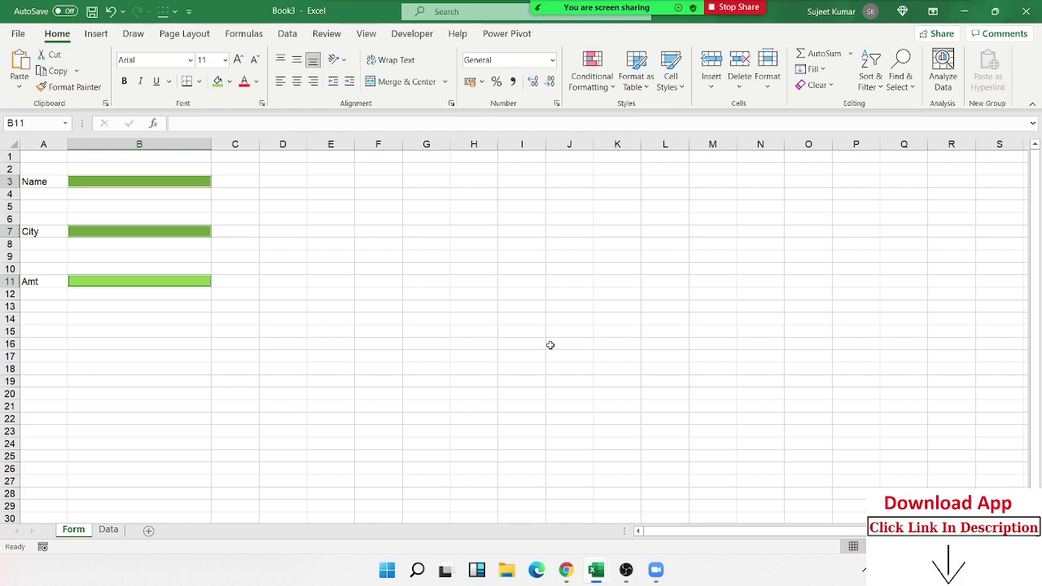
# Check the meeting participants list, then return to the form
pyautogui.click(507, 271)
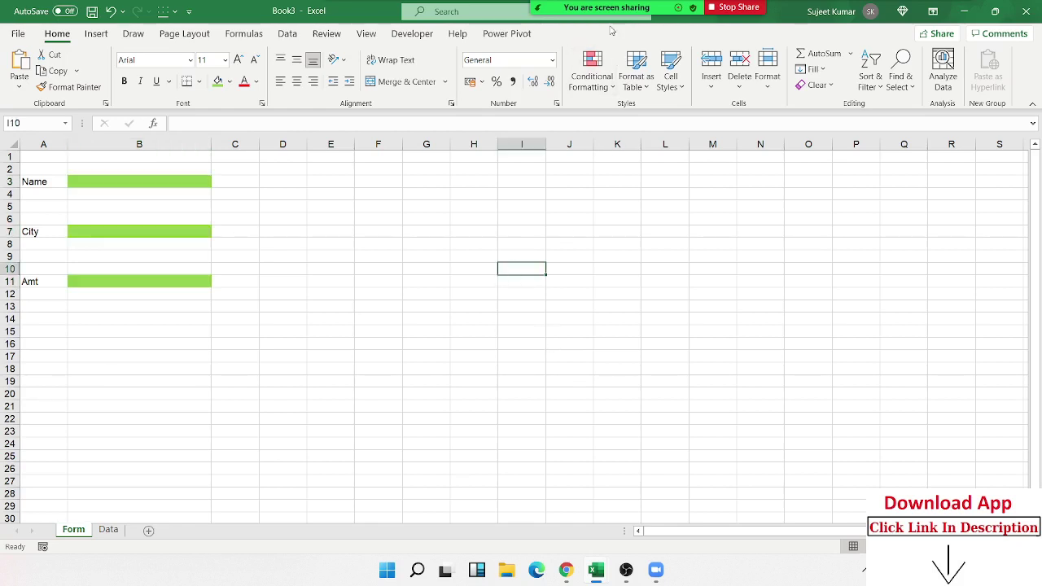
pyautogui.moveTo(610, 9)
pyautogui.click(536, 18)
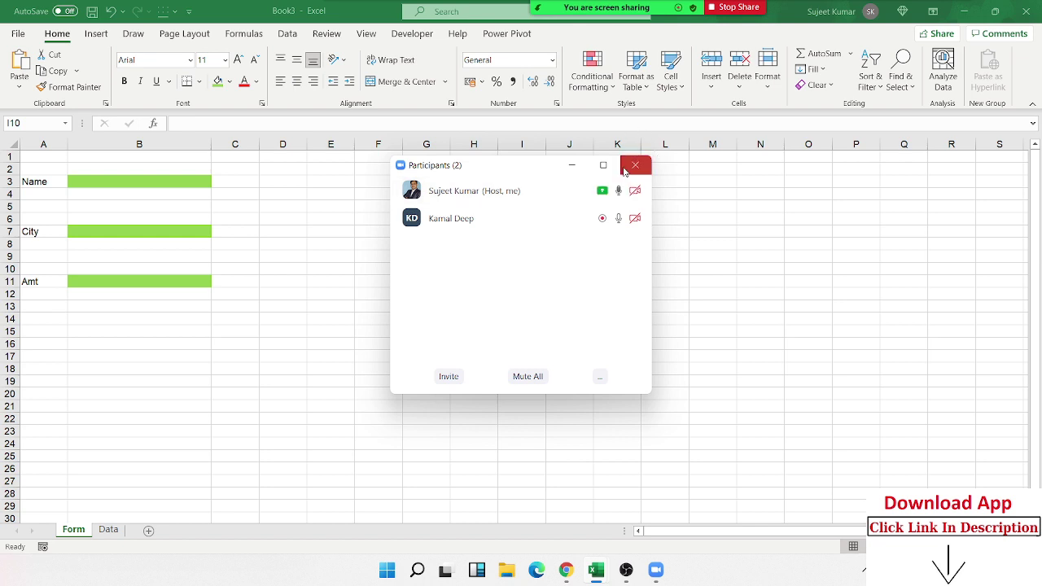
pyautogui.click(635, 165)
pyautogui.click(185, 282)
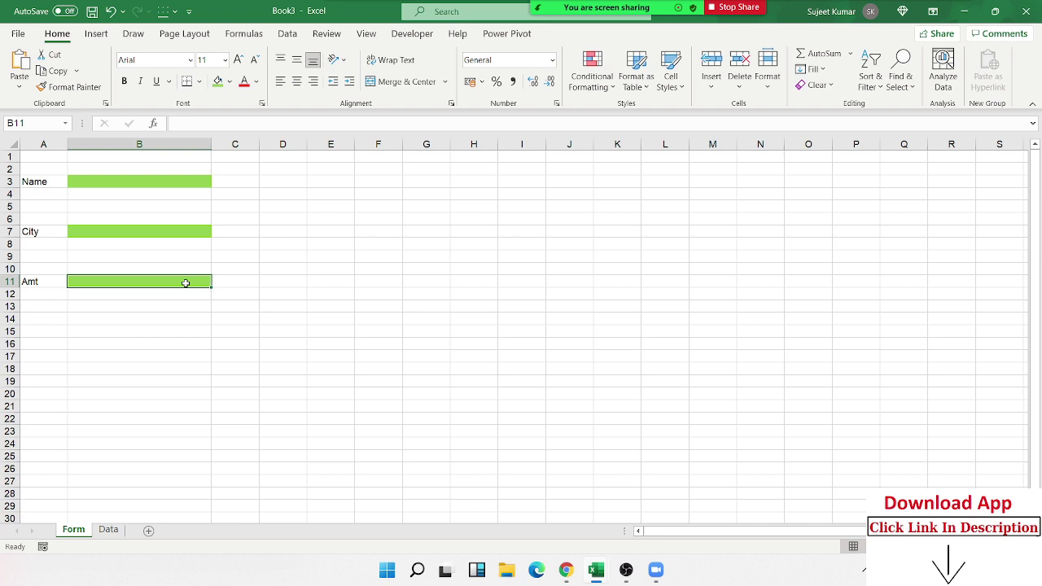
# Enter a sample name in B3, Delhi in B7 and 500 in B11
pyautogui.click(138, 184)
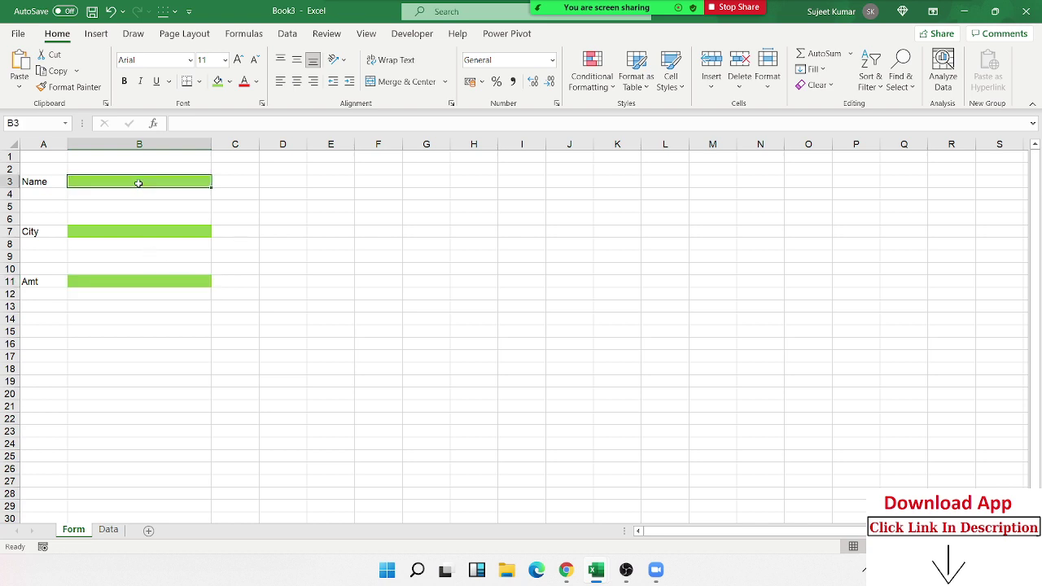
pyautogui.write('Puja')
pyautogui.click(130, 238)
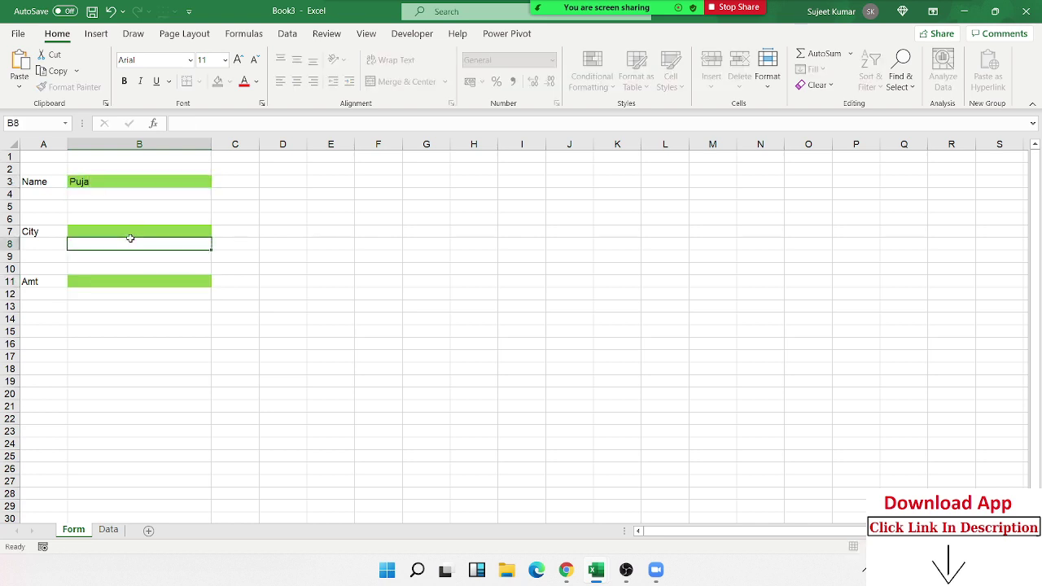
pyautogui.click(125, 232)
pyautogui.write('D')
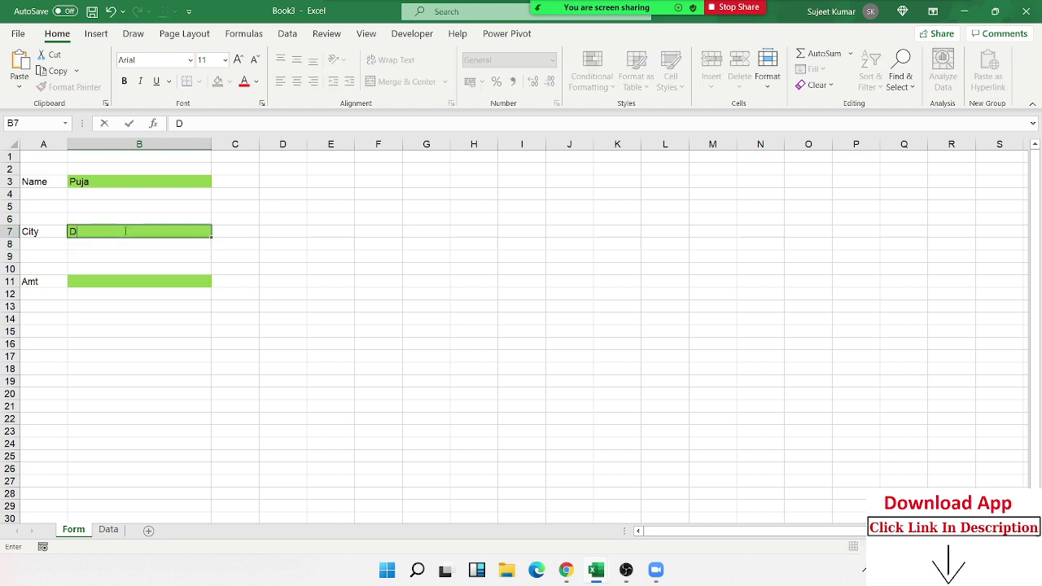
pyautogui.write('elhi')
pyautogui.click(95, 281)
pyautogui.write('500')
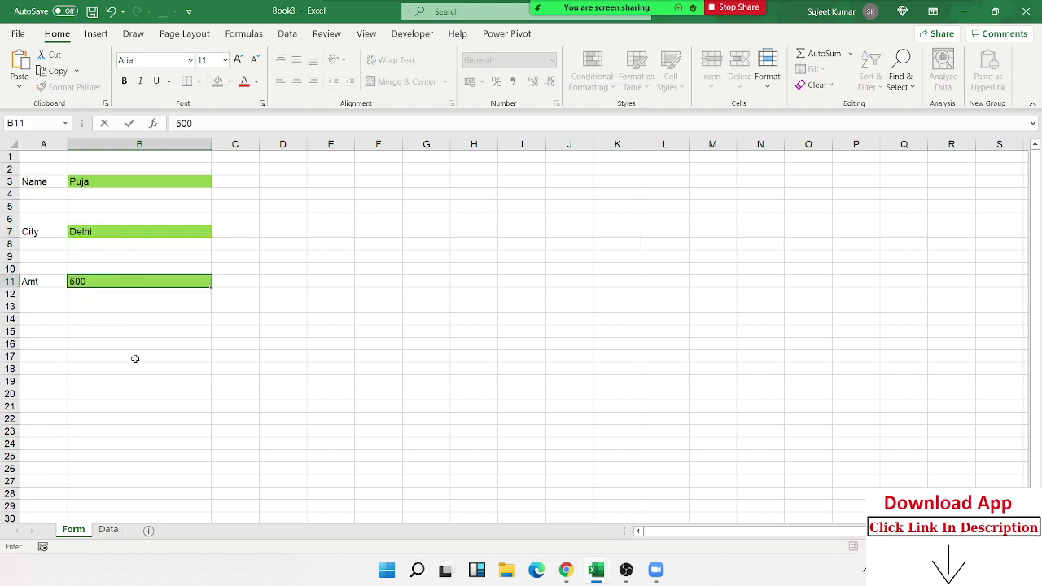
pyautogui.click(135, 358)
pyautogui.moveTo(210, 307)
pyautogui.mouseDown()
pyautogui.moveTo(255, 332)
pyautogui.moveTo(290, 333)
pyautogui.moveTo(290, 320)
pyautogui.mouseUp()
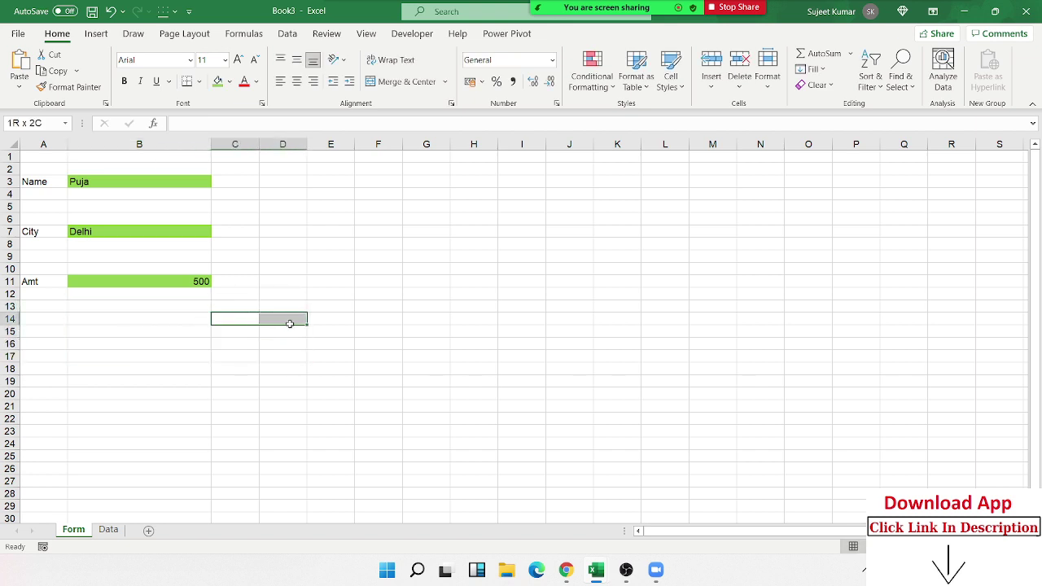
# Draw a rectangle over D13:E15 and label it Save
pyautogui.click(96, 33)
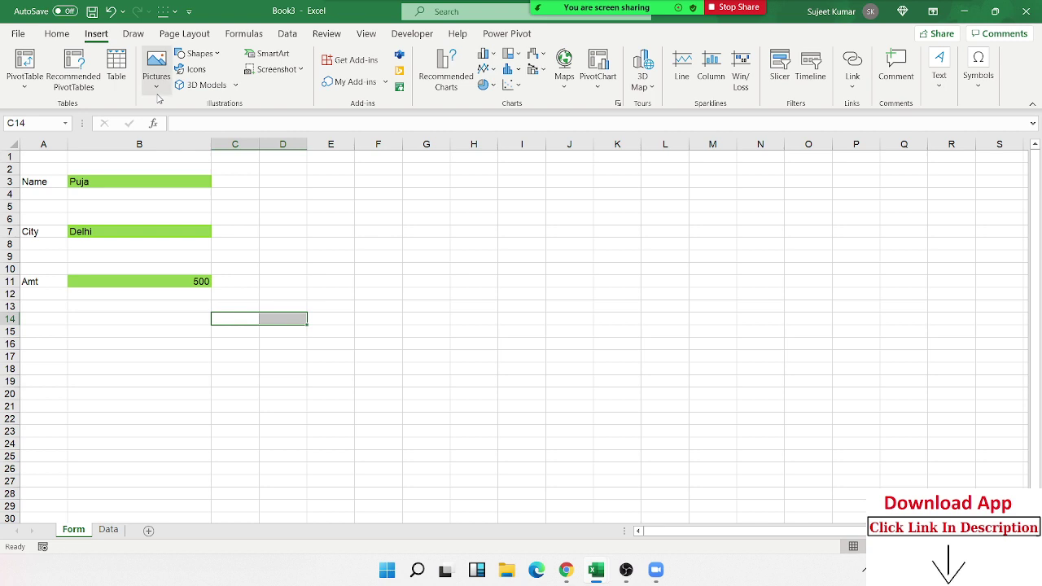
pyautogui.click(157, 72)
pyautogui.click(197, 54)
pyautogui.click(198, 53)
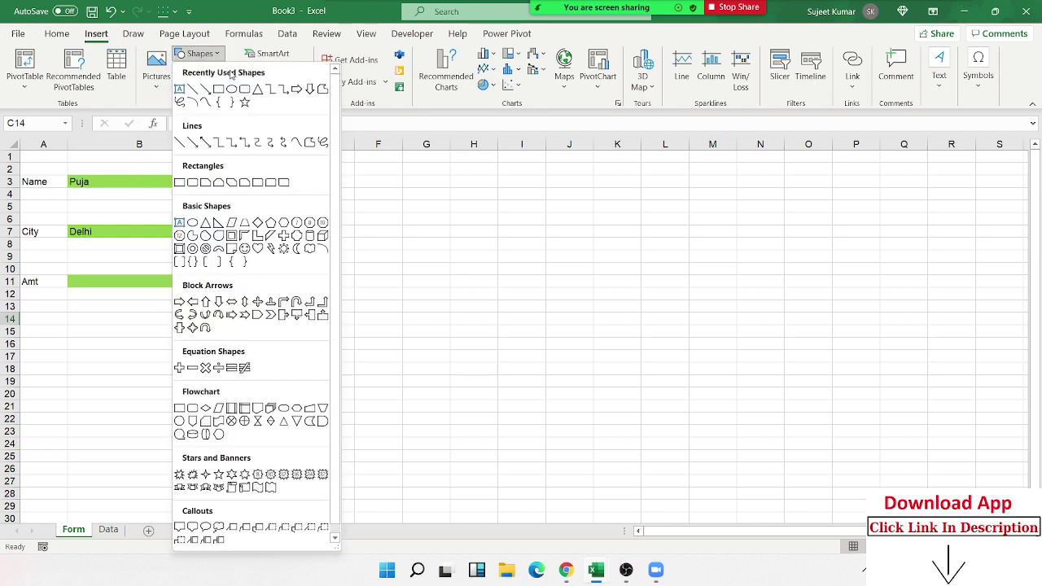
pyautogui.click(244, 89)
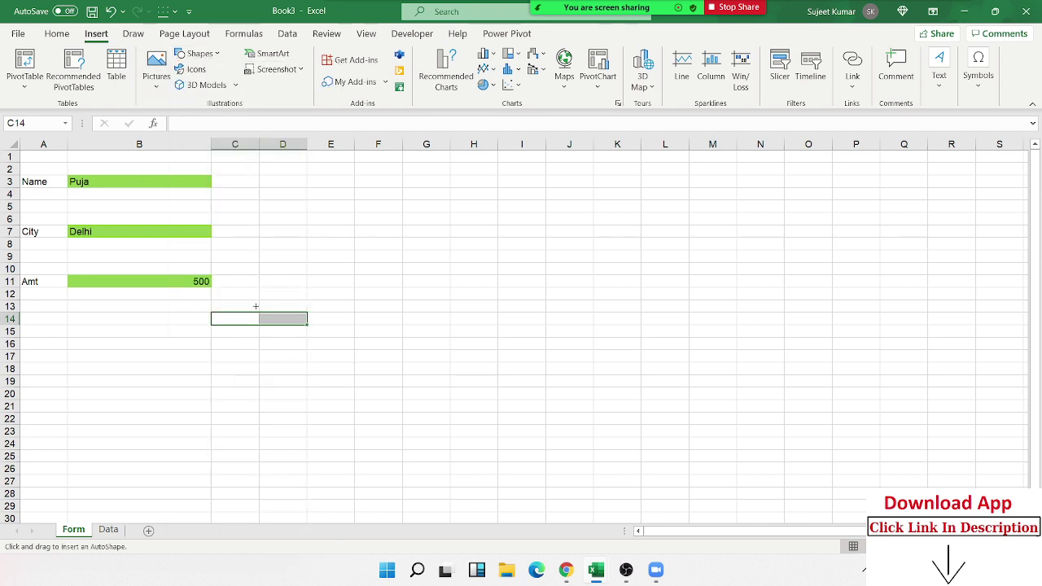
pyautogui.moveTo(255, 306); pyautogui.dragTo(366, 339)
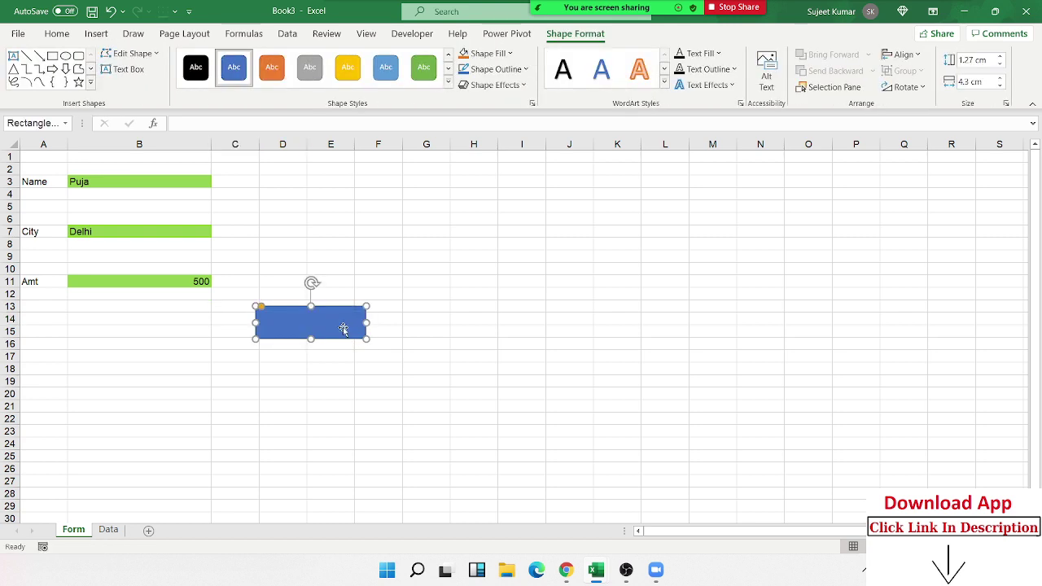
pyautogui.write('Sa')
pyautogui.write('ve')
# Centre the Save text horizontally and vertically and enlarge it to size 24
pyautogui.click(55, 33)
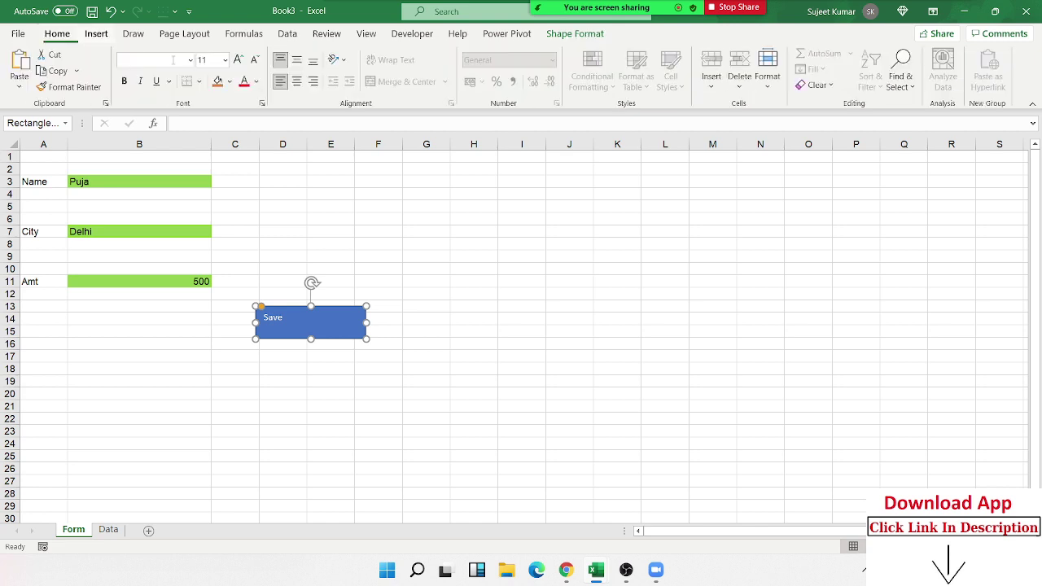
pyautogui.click(296, 81)
pyautogui.click(296, 59)
pyautogui.click(237, 60)
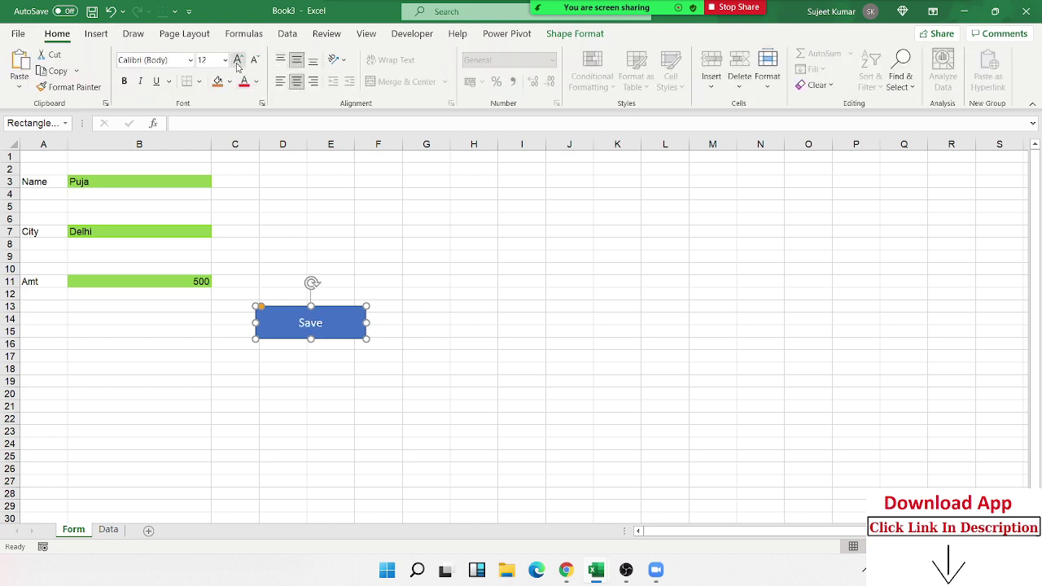
pyautogui.click(238, 61)
pyautogui.click(237, 60)
pyautogui.click(237, 61)
pyautogui.click(238, 61)
pyautogui.click(238, 60)
pyautogui.click(453, 305)
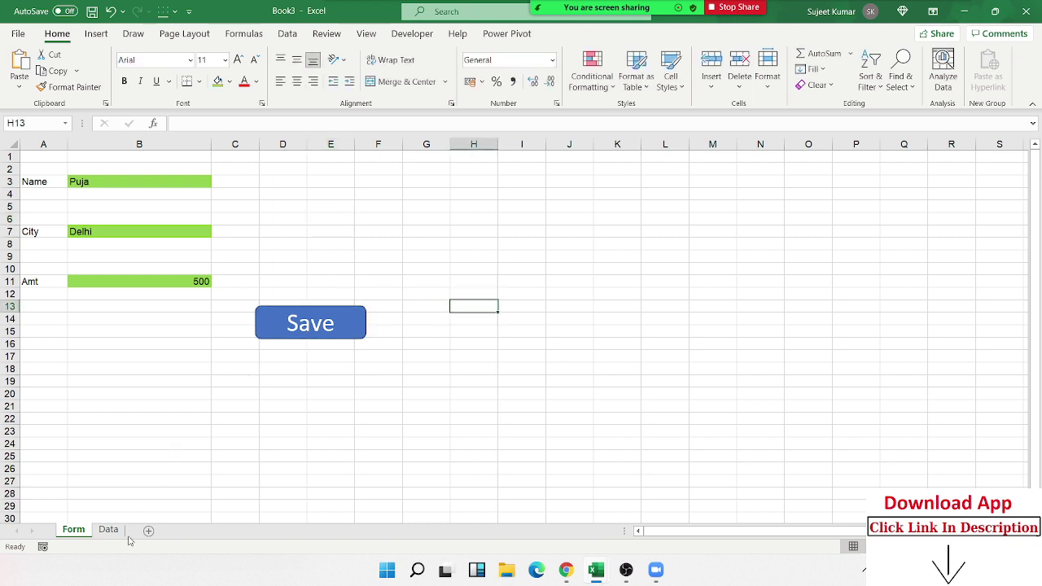
# Start the first Data sheet record with ID 1 and date 26-09-2021
pyautogui.moveTo(178, 184); pyautogui.dragTo(181, 282)
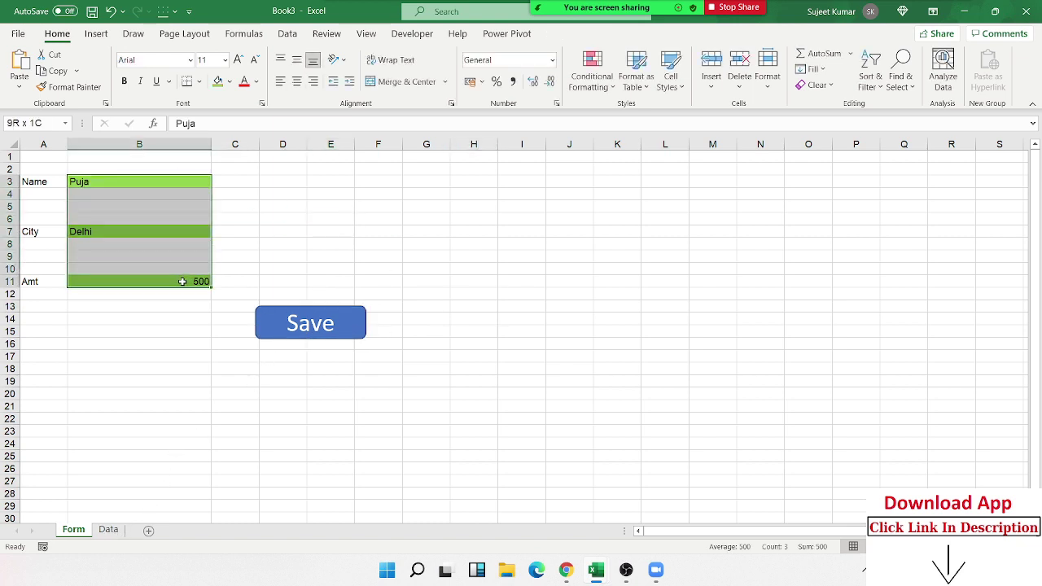
pyautogui.click(108, 530)
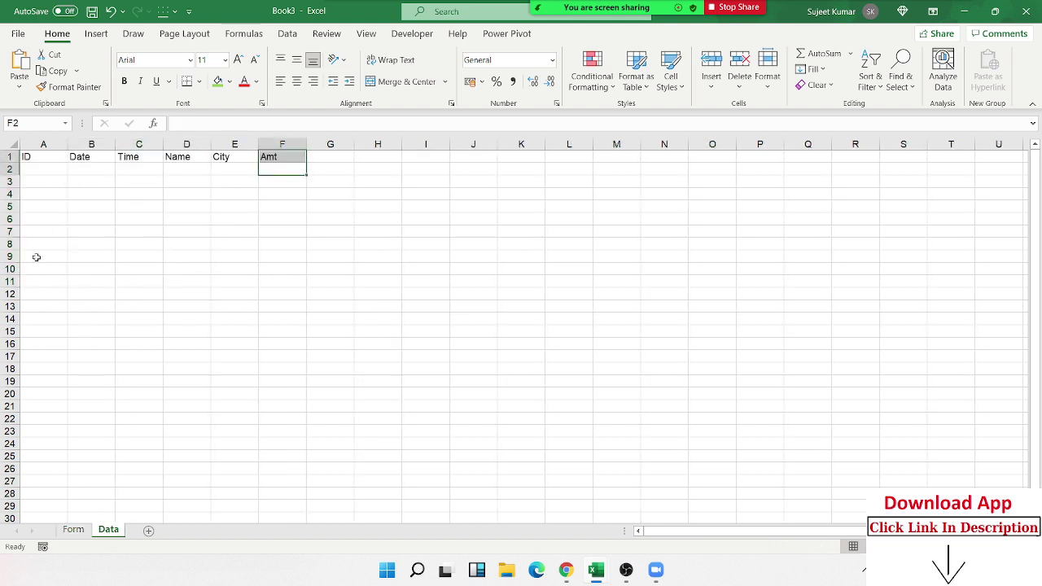
pyautogui.click(37, 170)
pyautogui.write('1')
pyautogui.press('Tab')
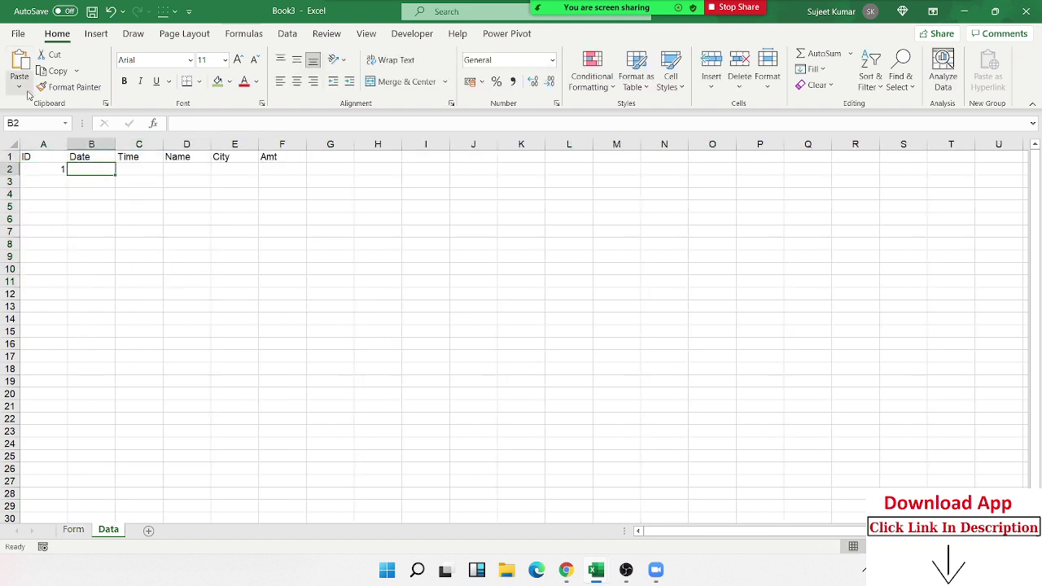
pyautogui.write('26-09-2021')
pyautogui.press('Return')
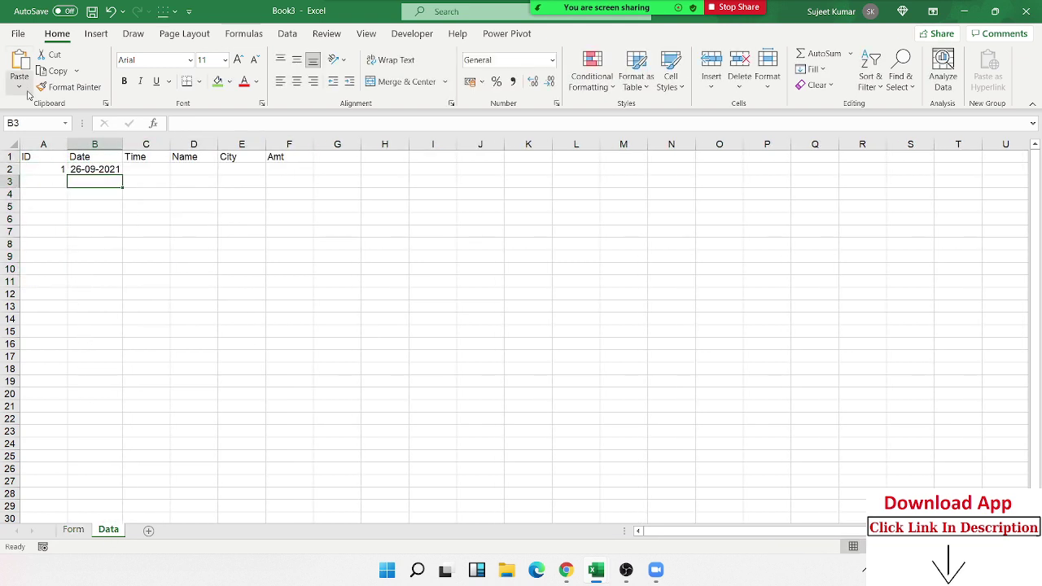
pyautogui.press('Up')
pyautogui.press('Right')
# Complete the record with the current time, a sample name, Delhi and 500
pyautogui.hotkey('ctrl', 'shift', ';')
pyautogui.press('Return')
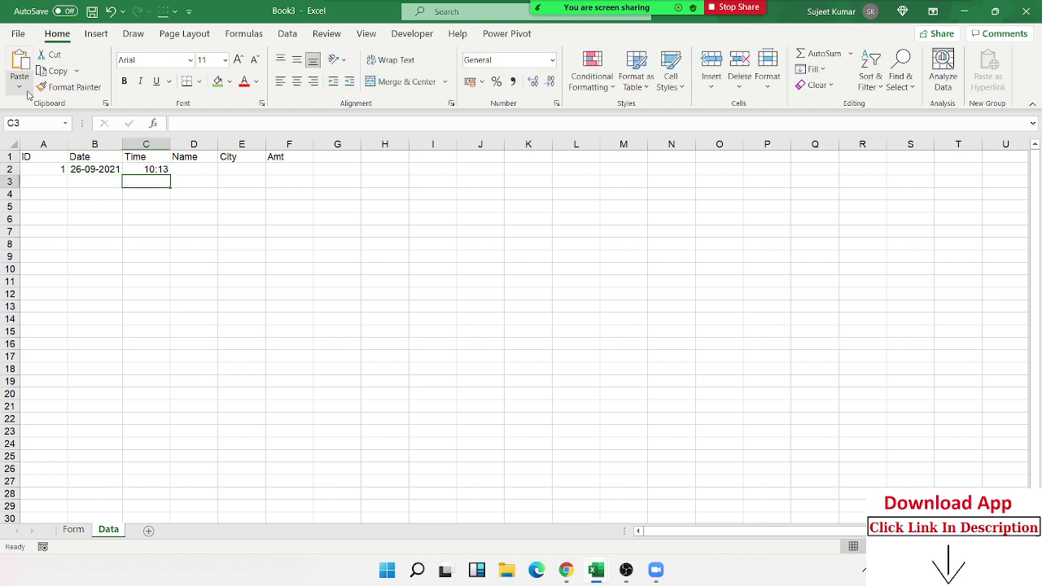
pyautogui.press('Up')
pyautogui.press('Right')
pyautogui.write('Puj')
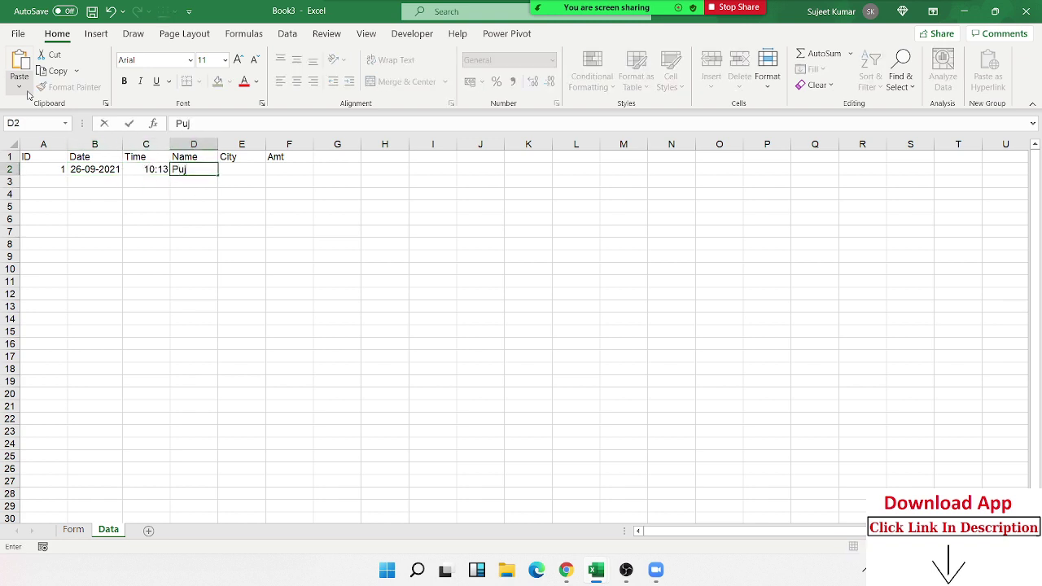
pyautogui.write('a')
pyautogui.press('Tab')
pyautogui.write('De')
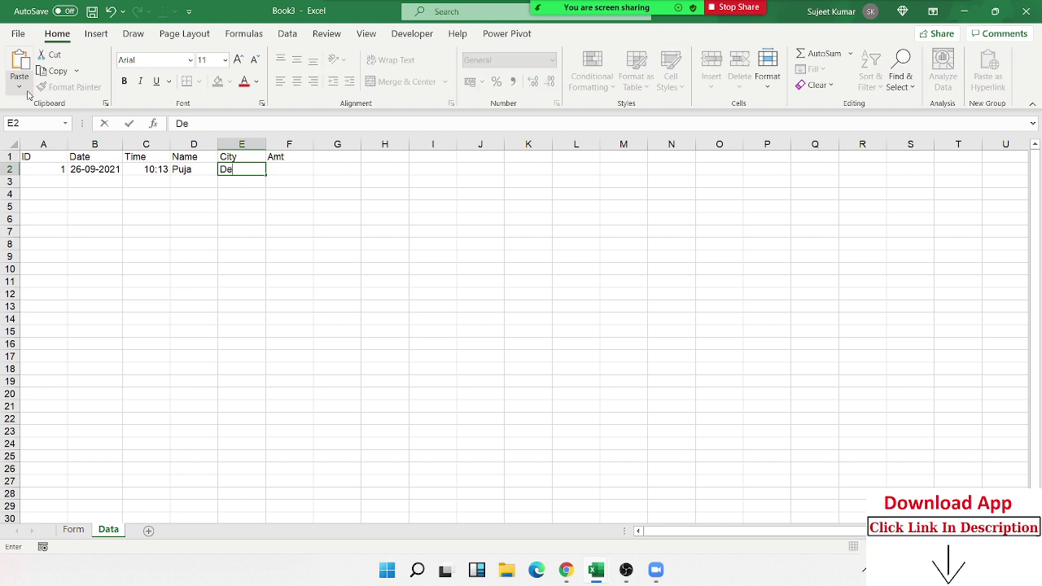
pyautogui.write('lhi')
pyautogui.press('Tab')
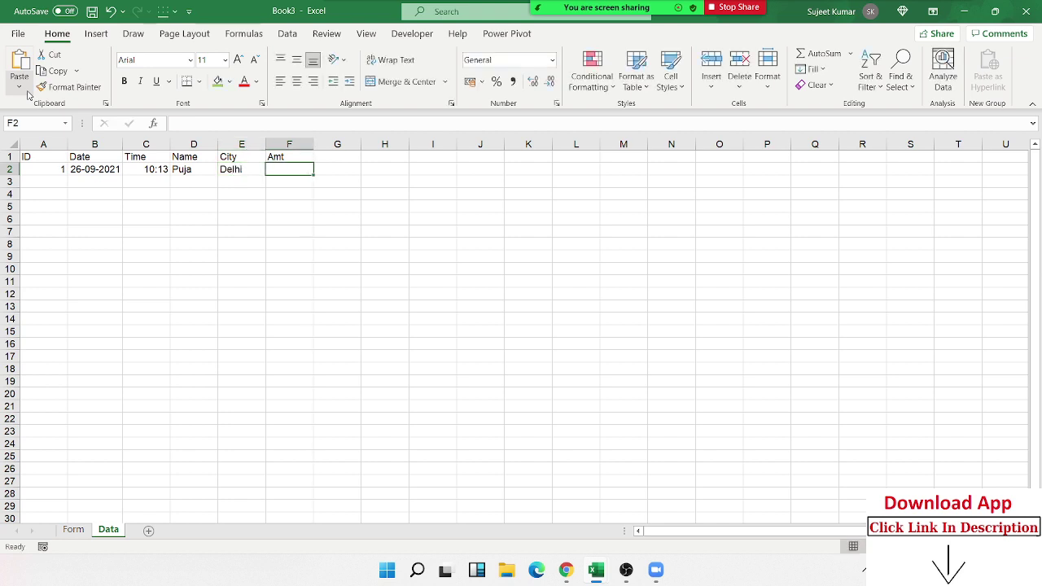
pyautogui.write('500')
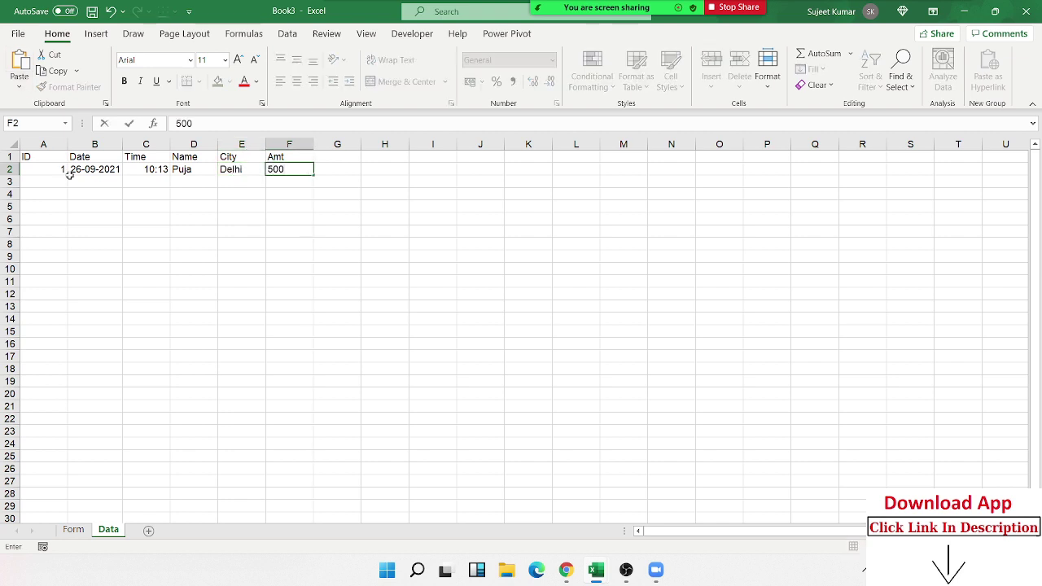
pyautogui.press('Return')
# Clear the form's entries, then return to the Data sheet and select row 3
pyautogui.click(73, 529)
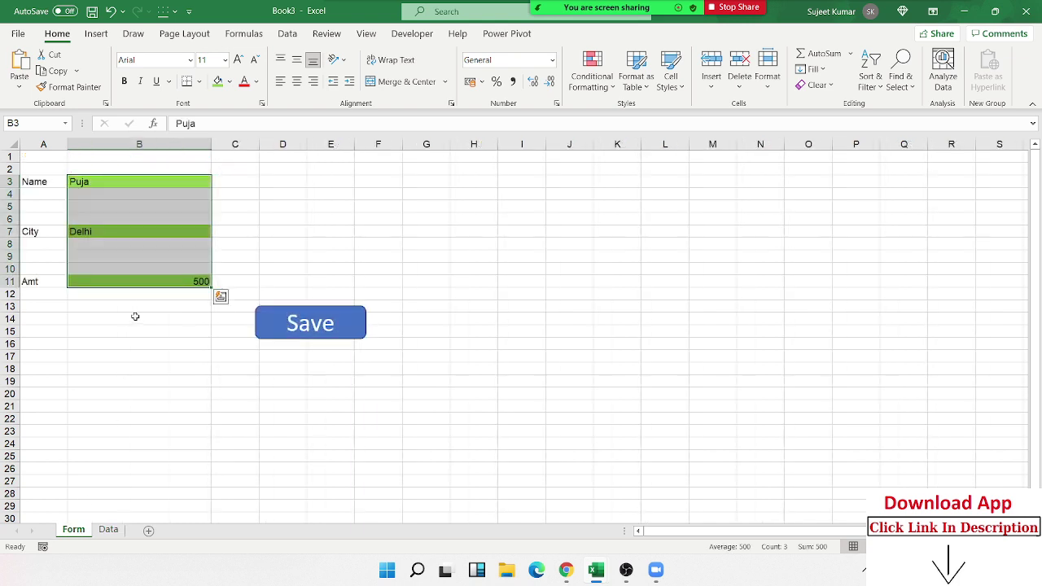
pyautogui.press('Delete')
pyautogui.click(189, 366)
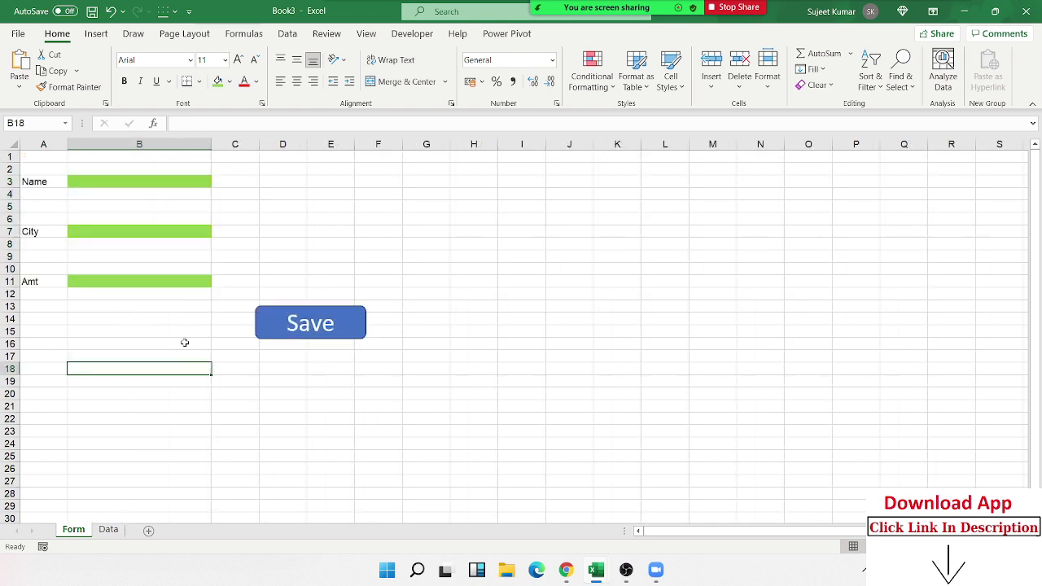
pyautogui.click(126, 184)
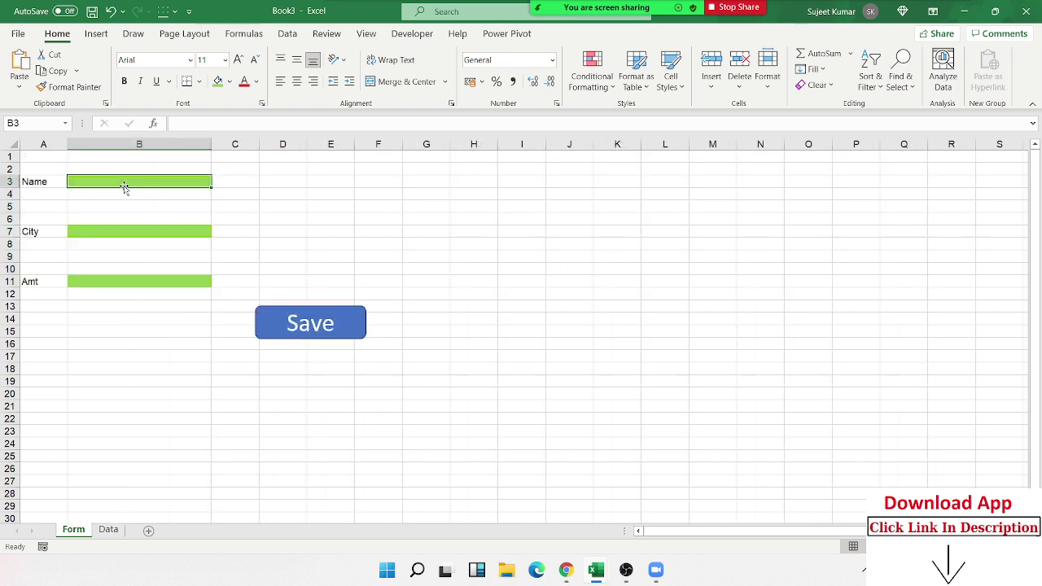
pyautogui.click(132, 234)
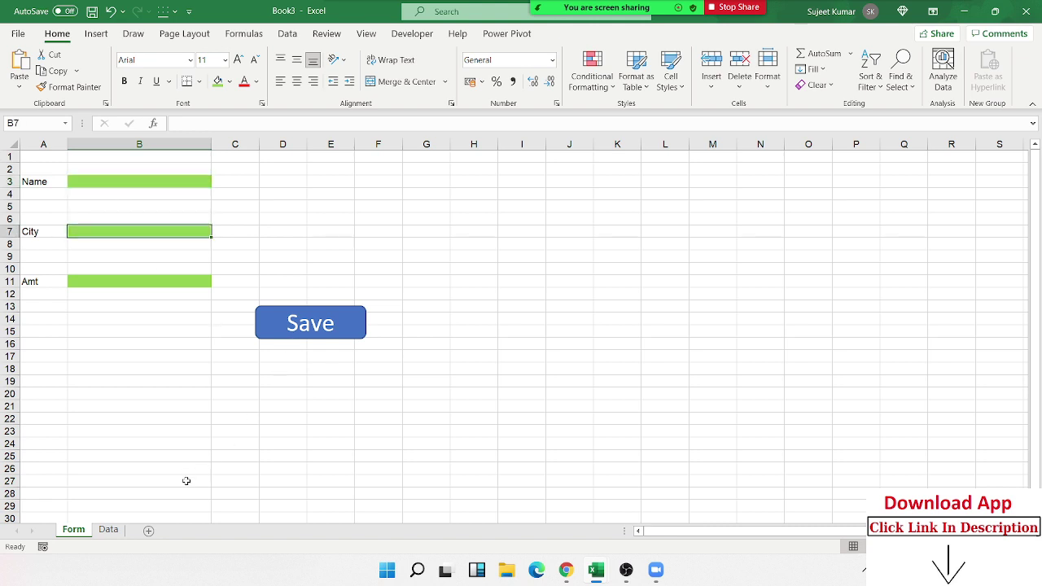
pyautogui.click(114, 531)
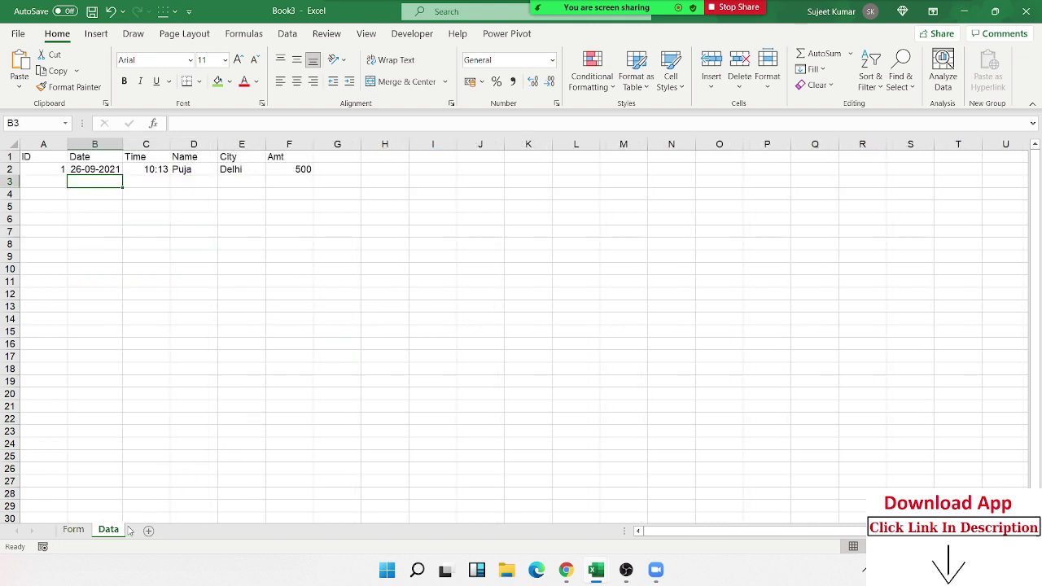
pyautogui.click(8, 179)
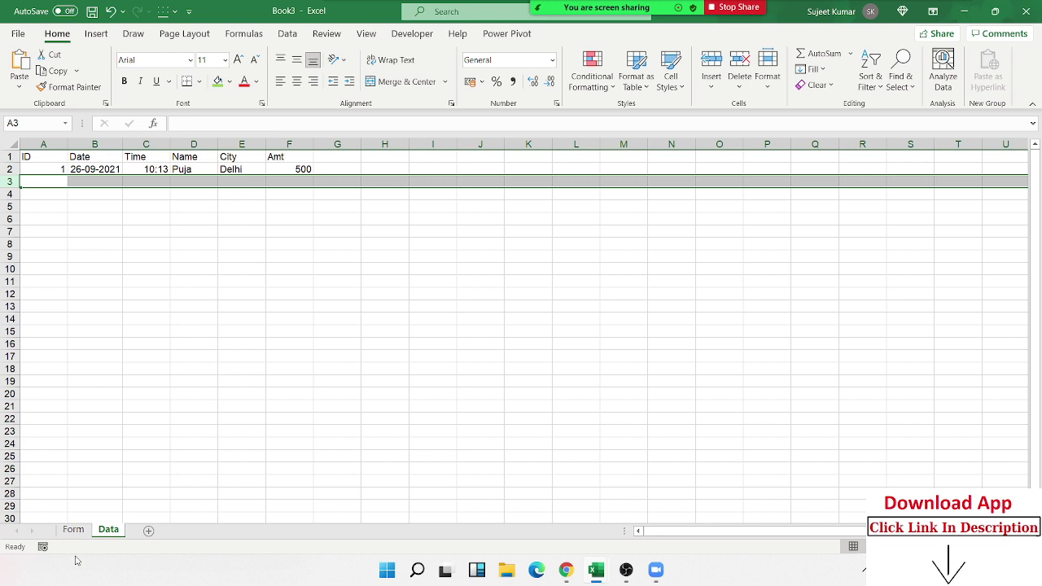
# Open the Visual Basic editor from the Form sheet and snap it beside the workbook
pyautogui.click(73, 529)
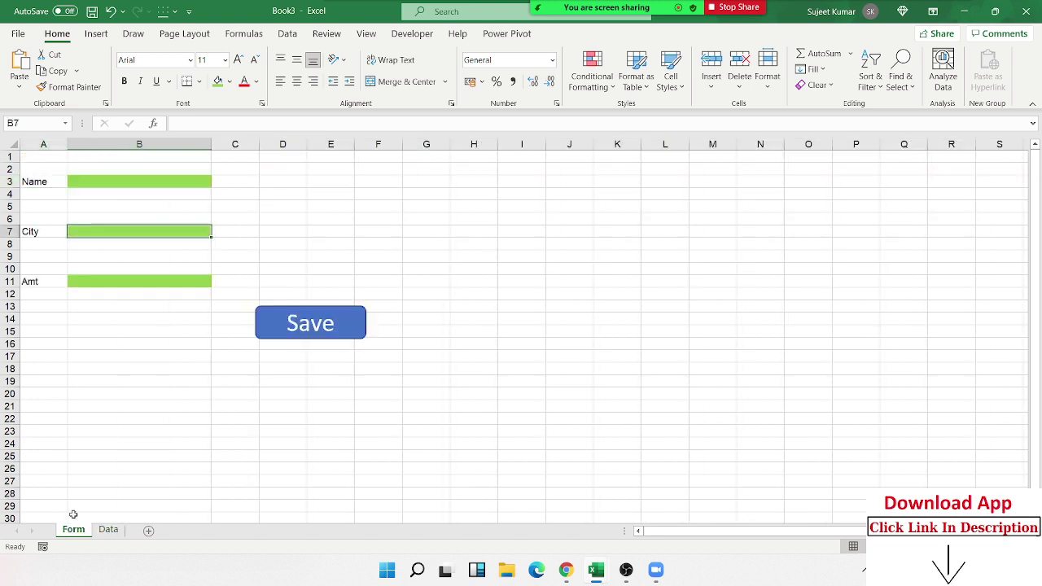
pyautogui.click(412, 34)
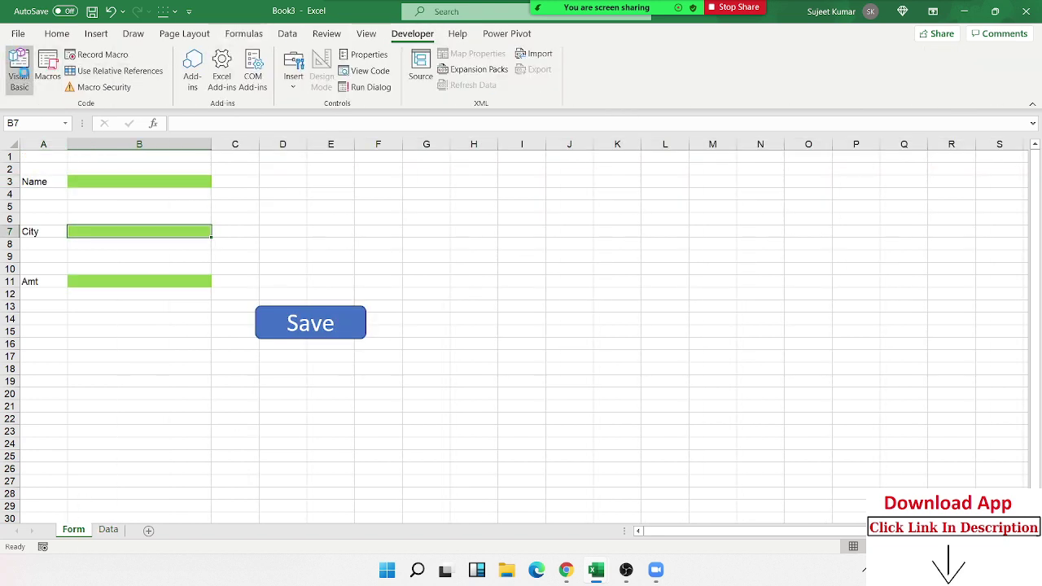
pyautogui.click(18, 71)
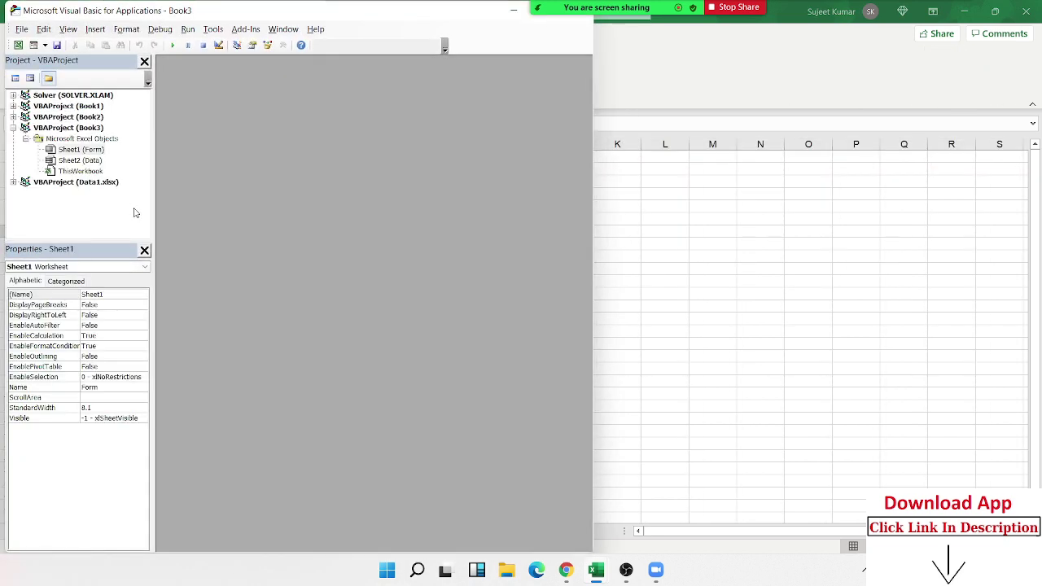
pyautogui.doubleClick(436, 15)
pyautogui.moveTo(991, 7)
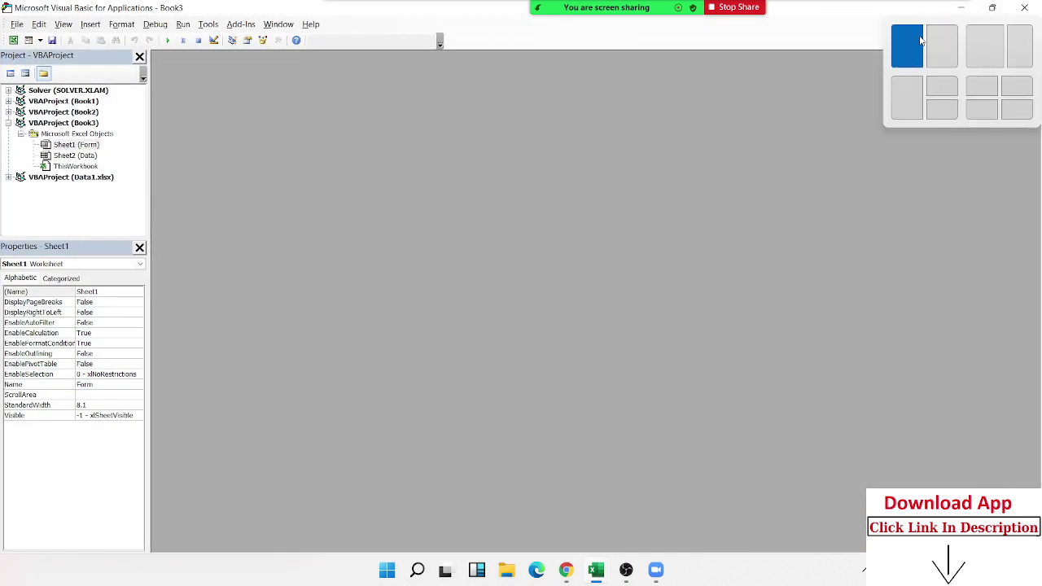
pyautogui.click(912, 45)
pyautogui.click(616, 126)
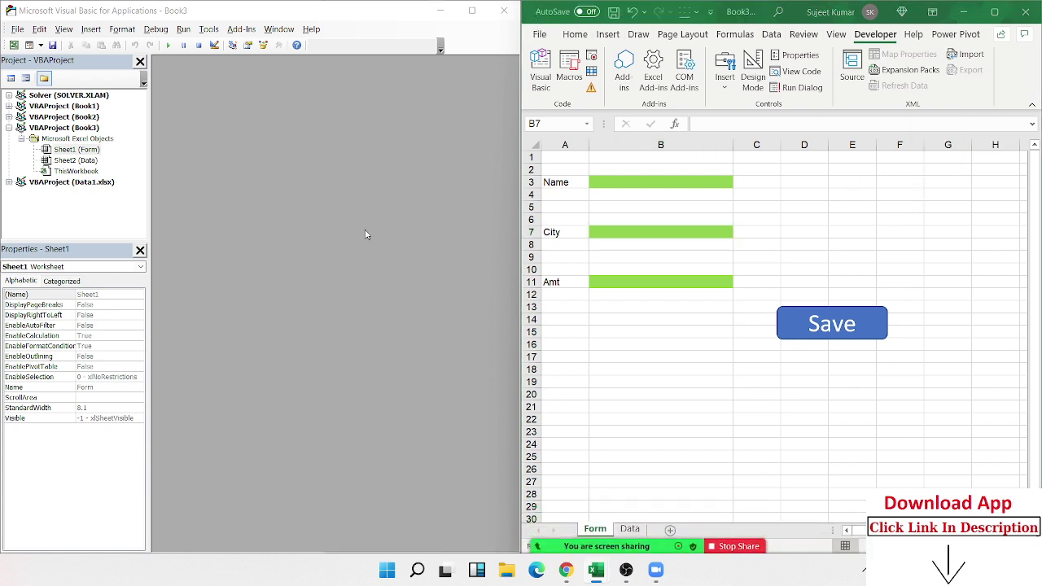
# Insert Module1 and write an empty Sub rr() procedure with its End Sub
pyautogui.click(94, 29)
pyautogui.click(123, 29)
pyautogui.click(91, 30)
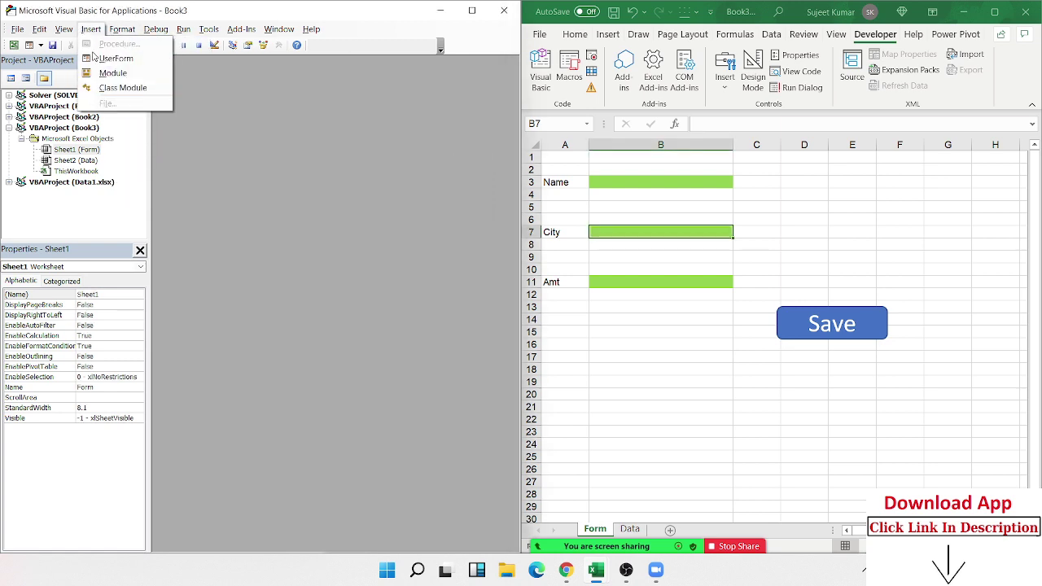
pyautogui.click(100, 71)
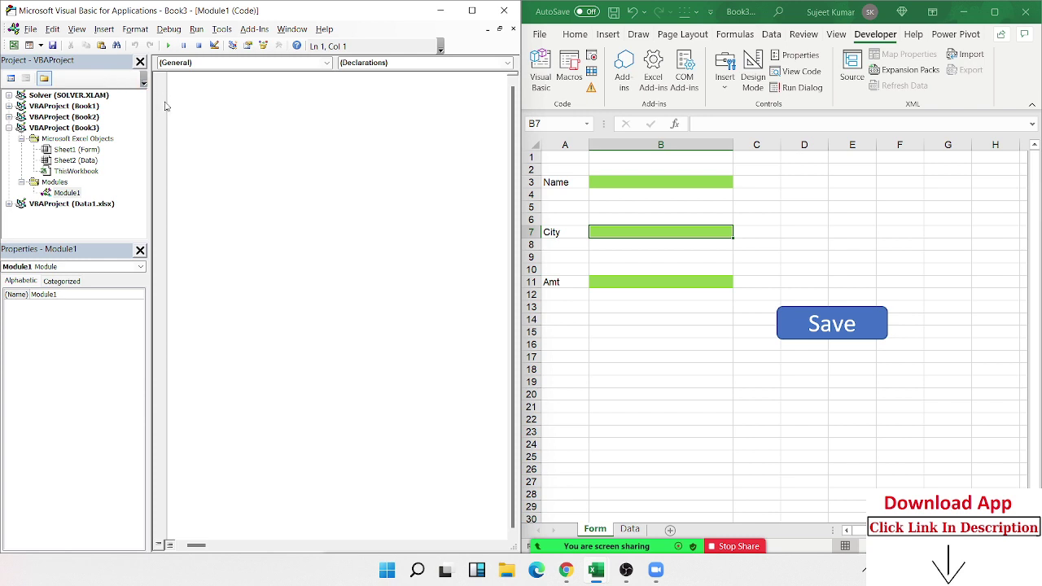
pyautogui.write('Sub r')
pyautogui.write('r(')
pyautogui.write(')')
pyautogui.press('Return')
pyautogui.press('Return')
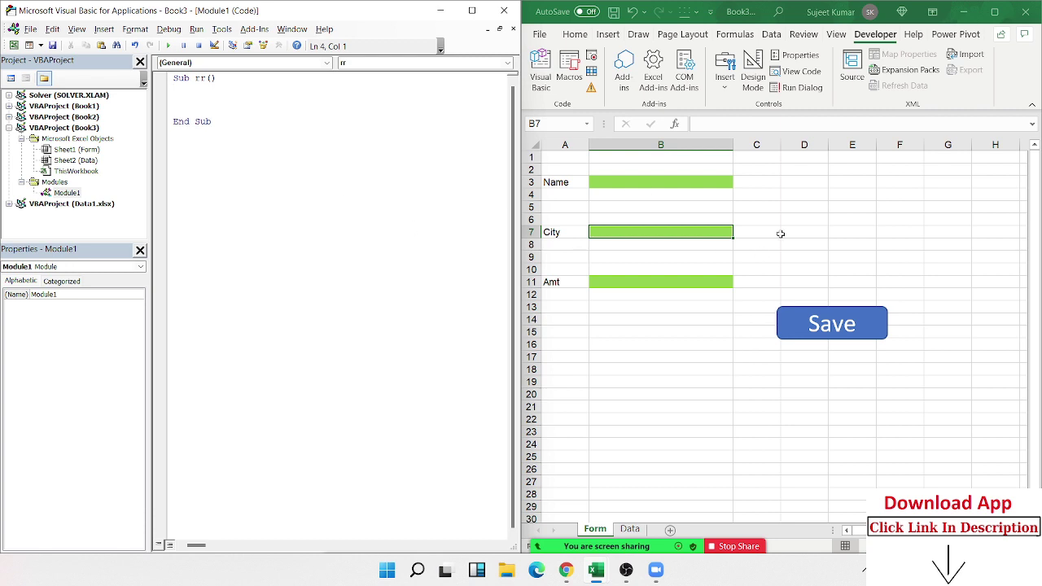
pyautogui.click(783, 219)
# Save the workbook to the Desktop as Form, an Excel Macro-Enabled Workbook
pyautogui.click(539, 34)
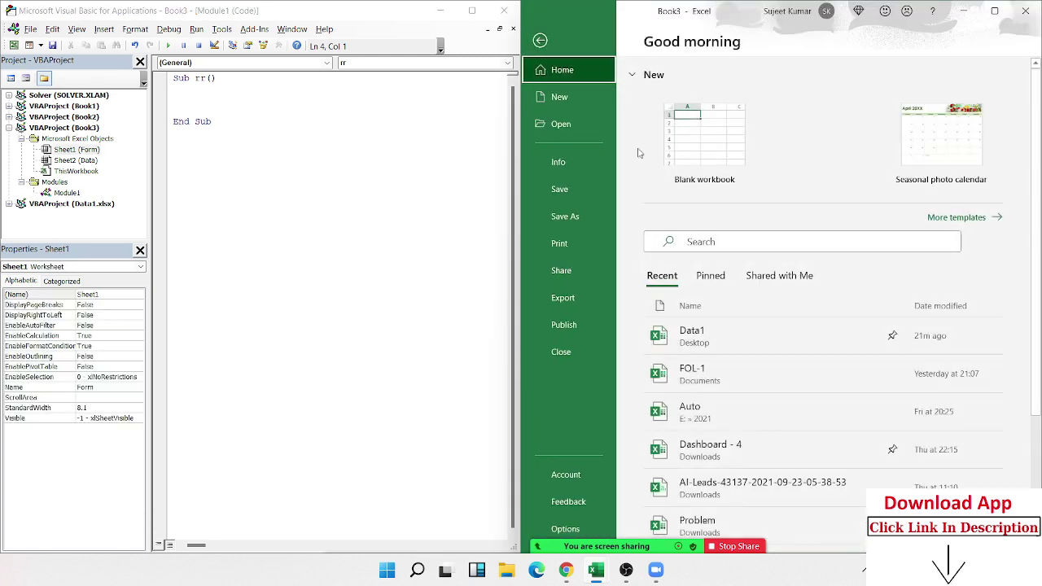
pyautogui.click(602, 220)
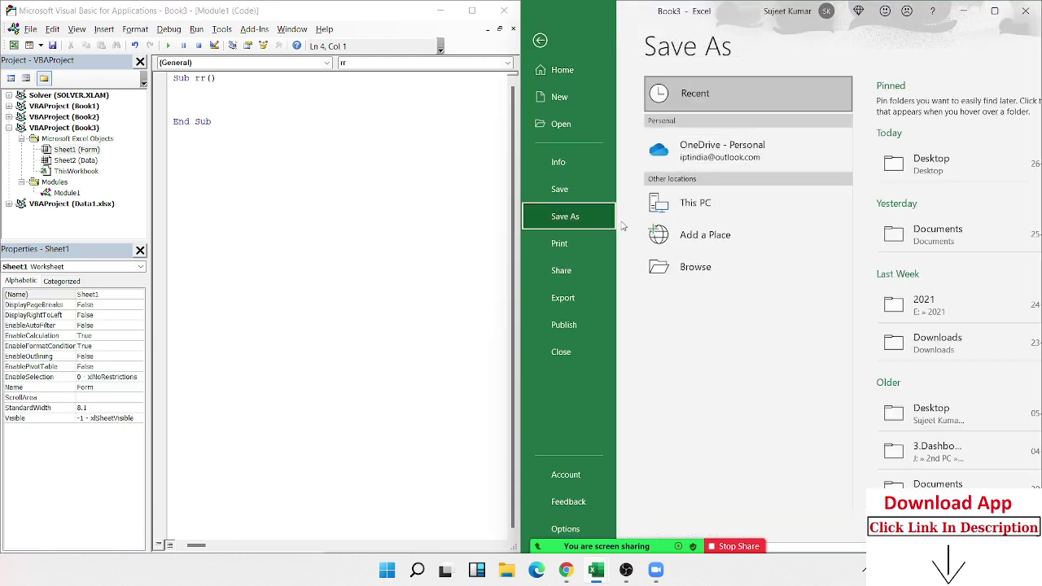
pyautogui.click(726, 271)
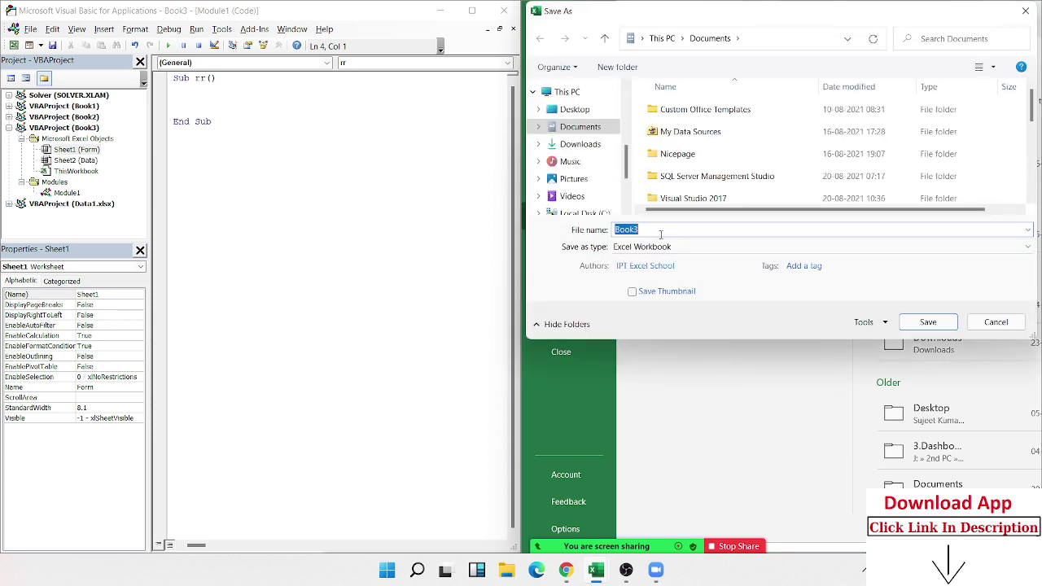
pyautogui.write('For')
pyautogui.write('m')
pyautogui.click(729, 247)
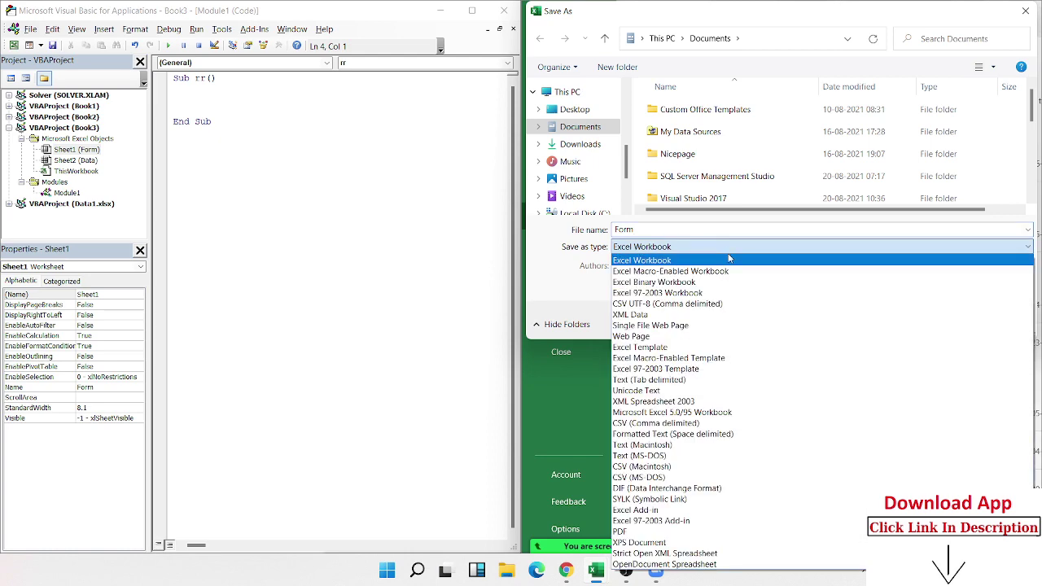
pyautogui.click(720, 271)
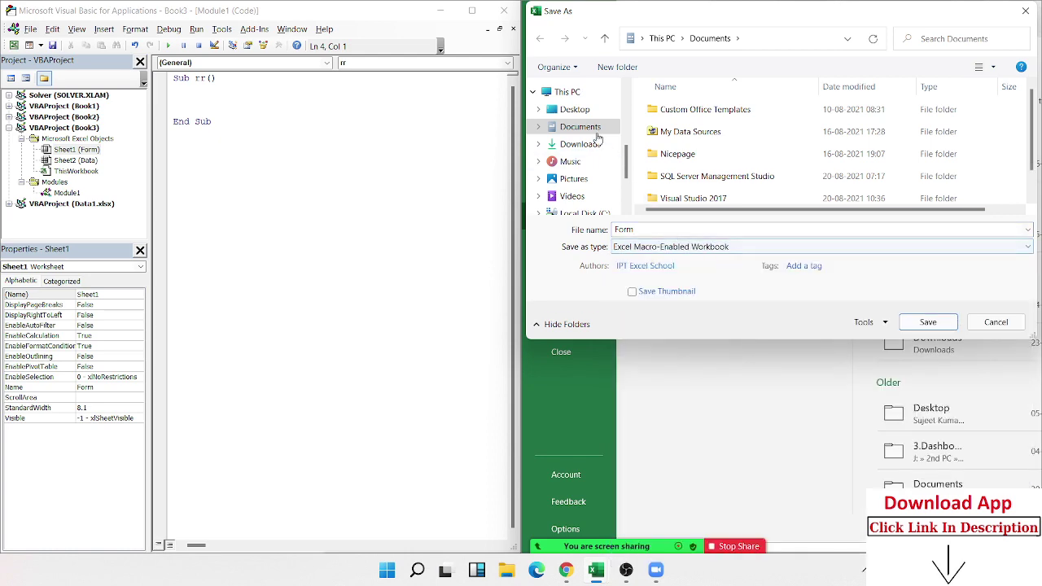
pyautogui.click(574, 109)
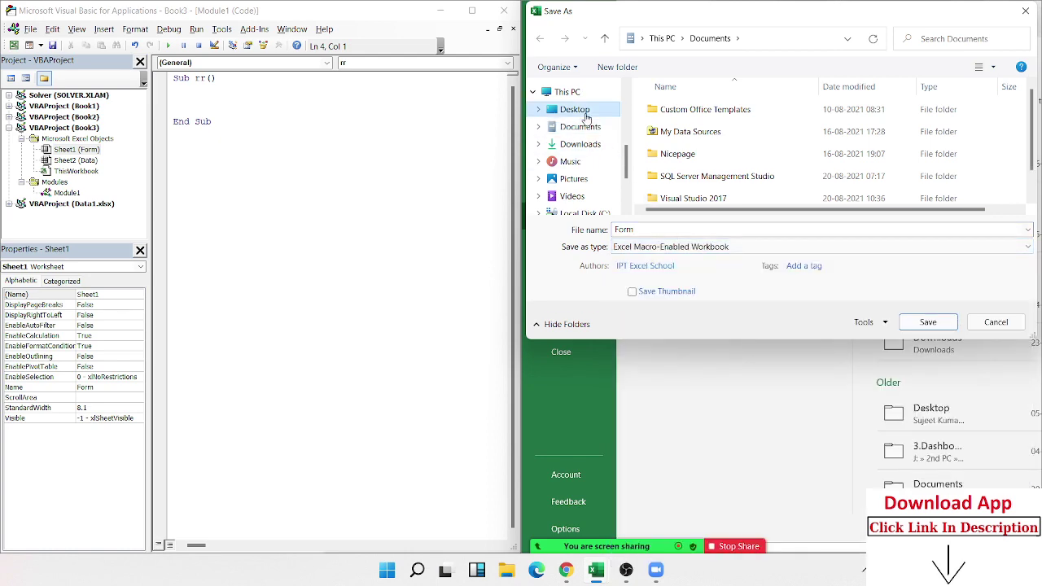
pyautogui.click(913, 324)
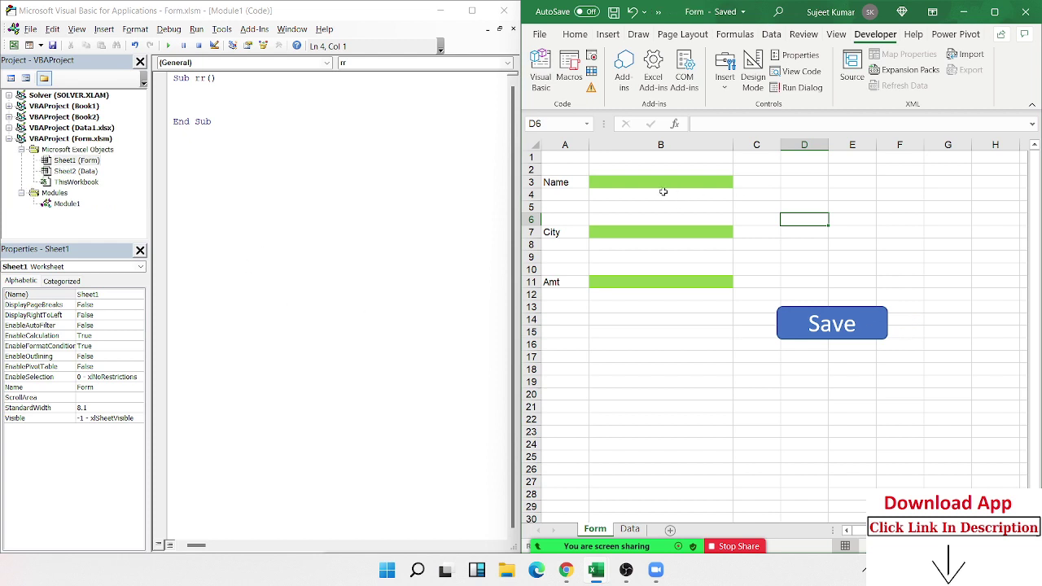
# Rename the procedure rr to Send in the code window
pyautogui.click(664, 231)
pyautogui.click(668, 269)
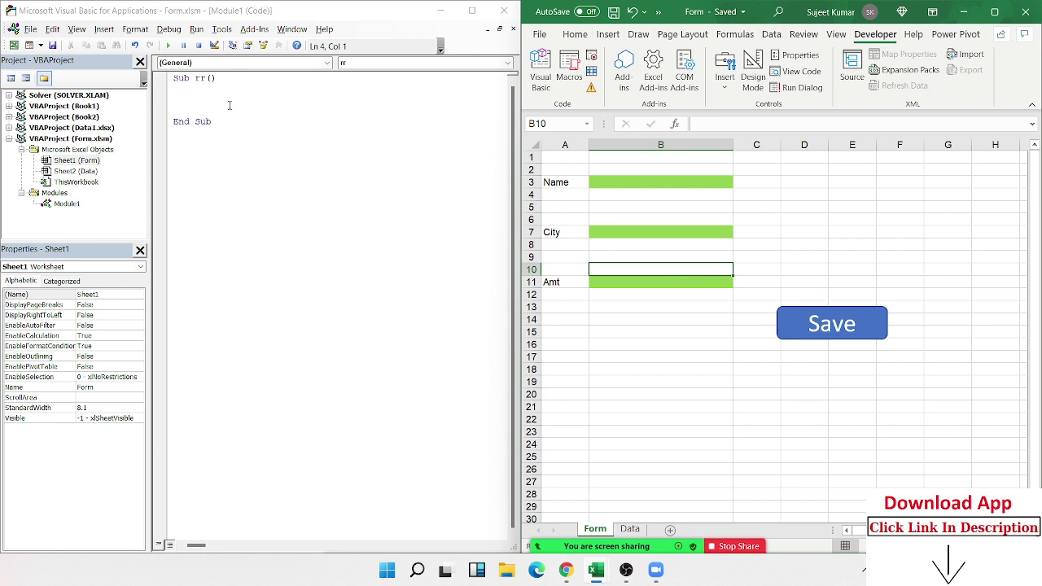
pyautogui.click(199, 86)
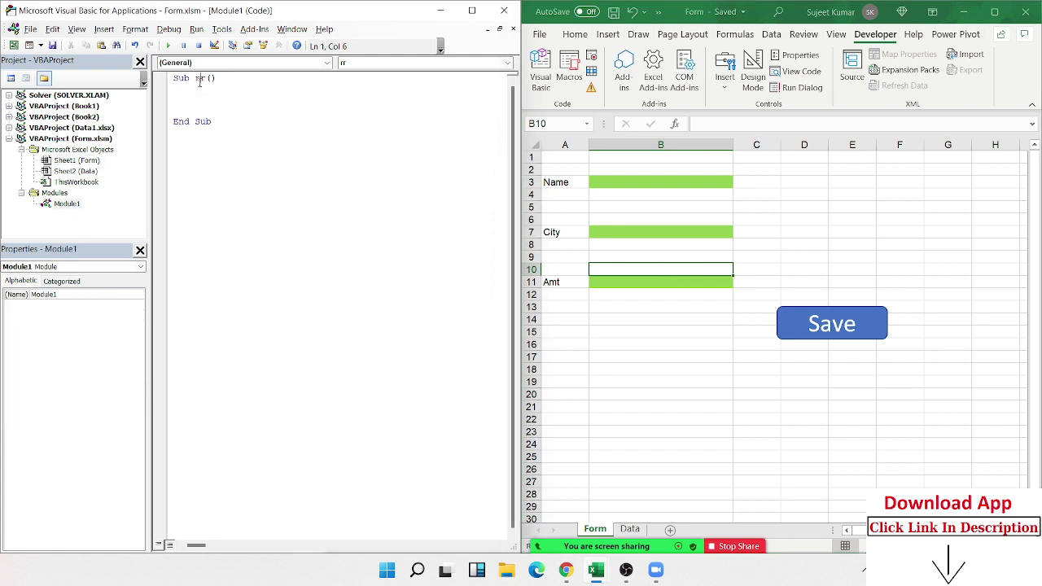
pyautogui.doubleClick(200, 78)
pyautogui.write('Send')
pyautogui.click(206, 93)
# Switch the workbook to the Data sheet and back to the Form sheet
pyautogui.click(651, 219)
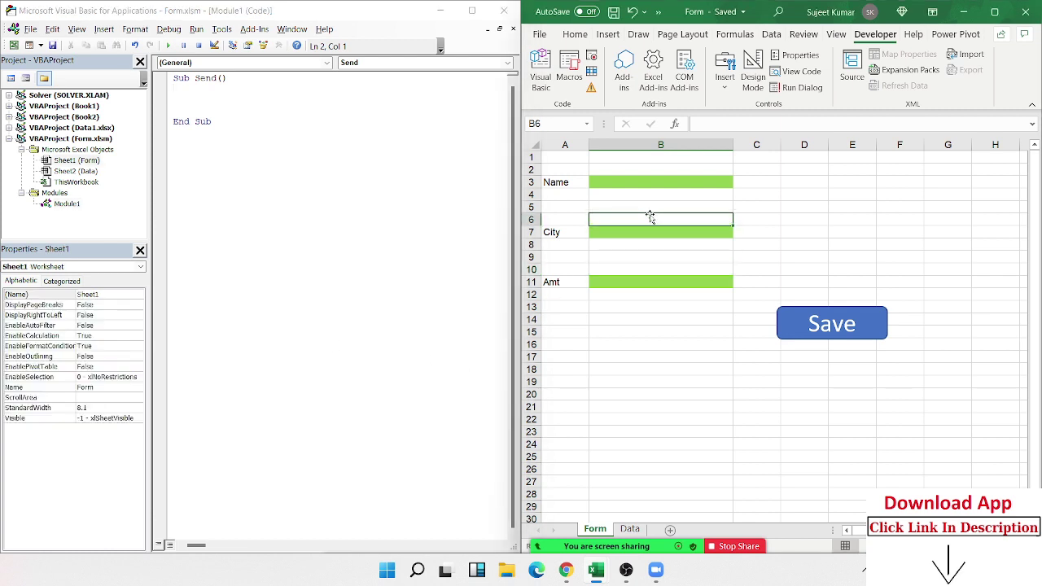
pyautogui.moveTo(645, 498)
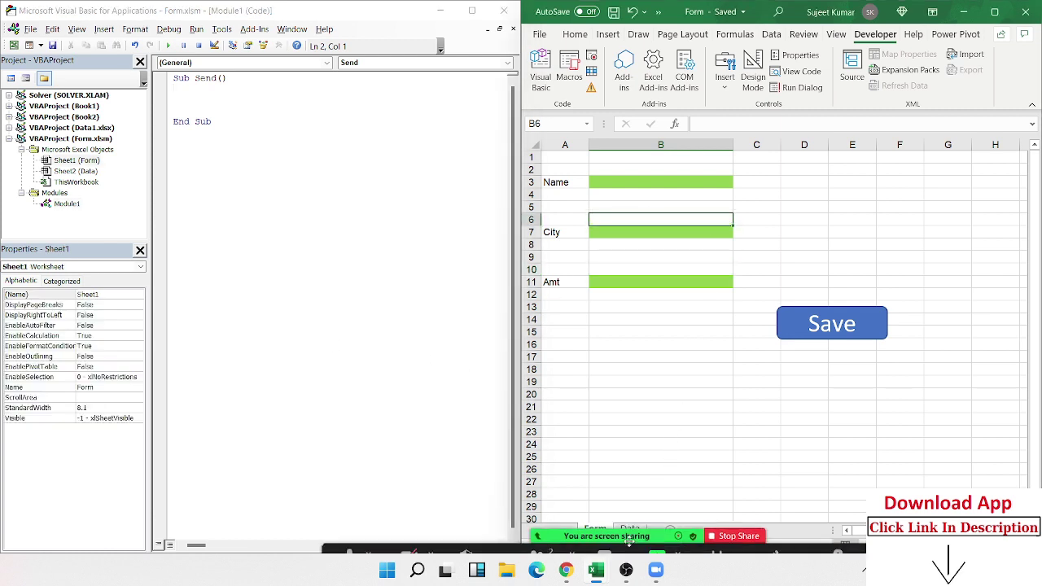
pyautogui.click(537, 511)
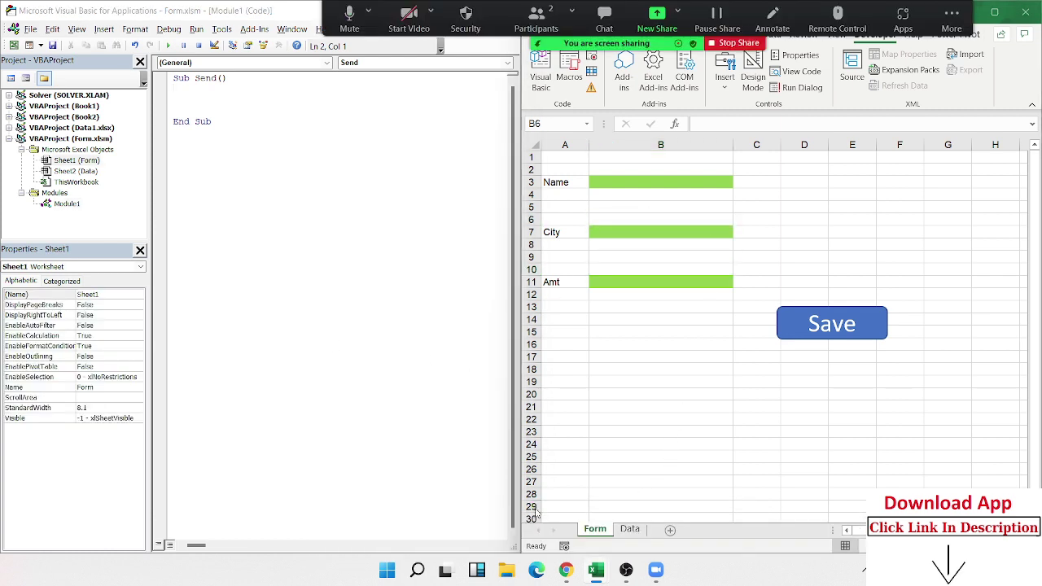
pyautogui.click(629, 529)
pyautogui.click(606, 529)
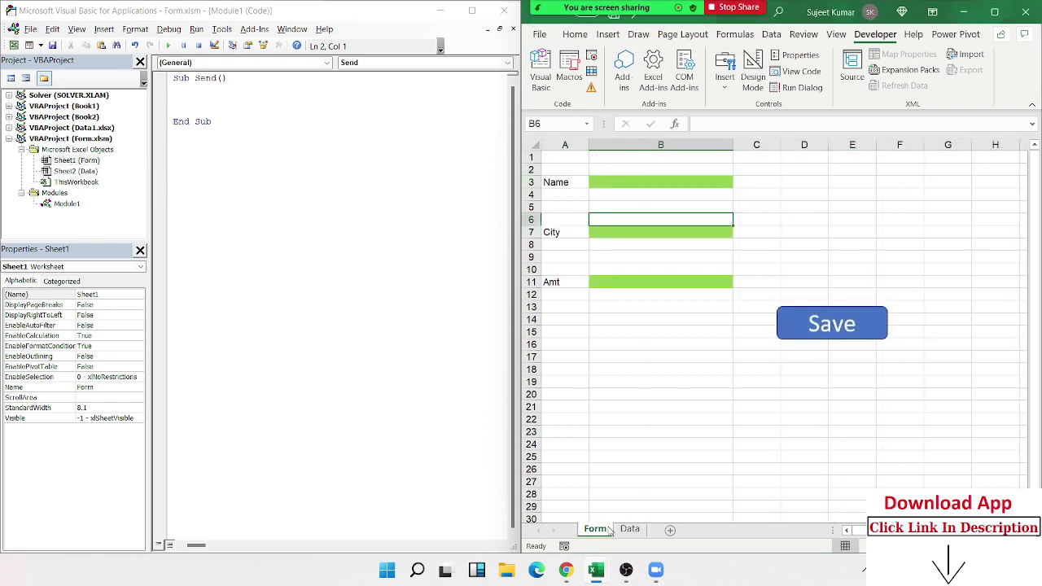
# Add blank lines inside Sub Send() in Module1
pyautogui.click(651, 245)
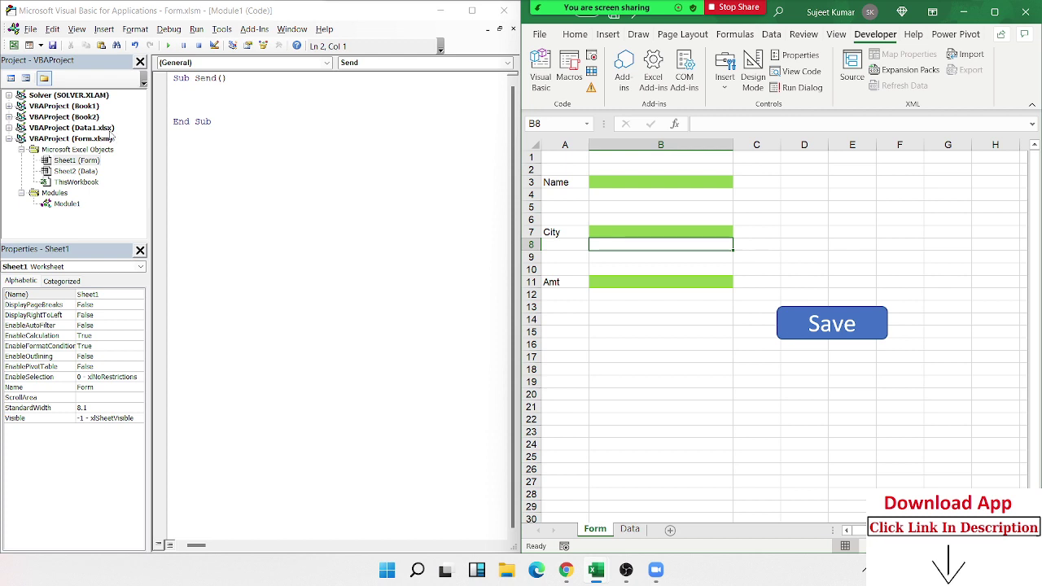
pyautogui.click(209, 99)
pyautogui.press('Return')
pyautogui.press('Return')
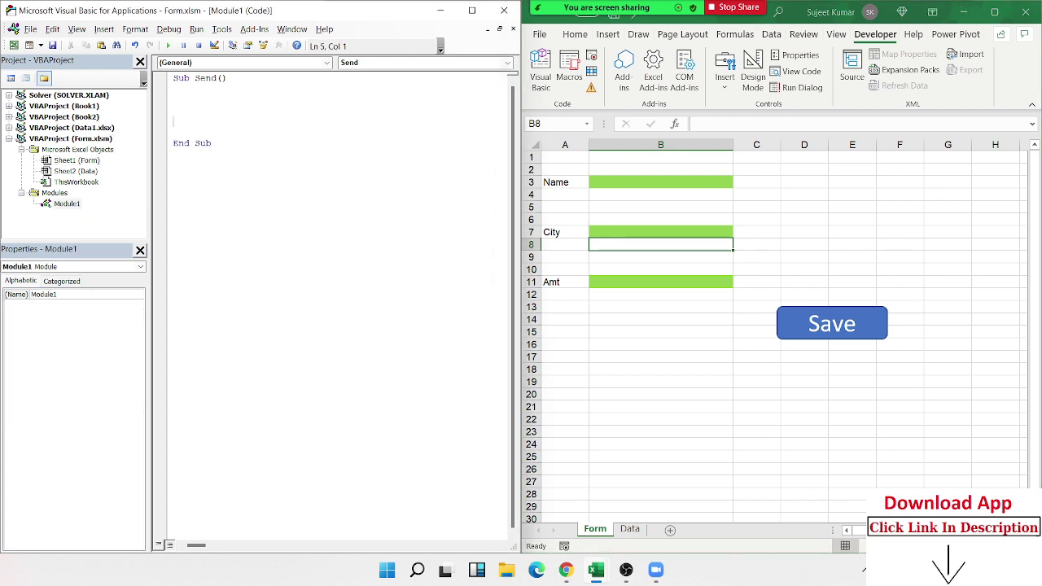
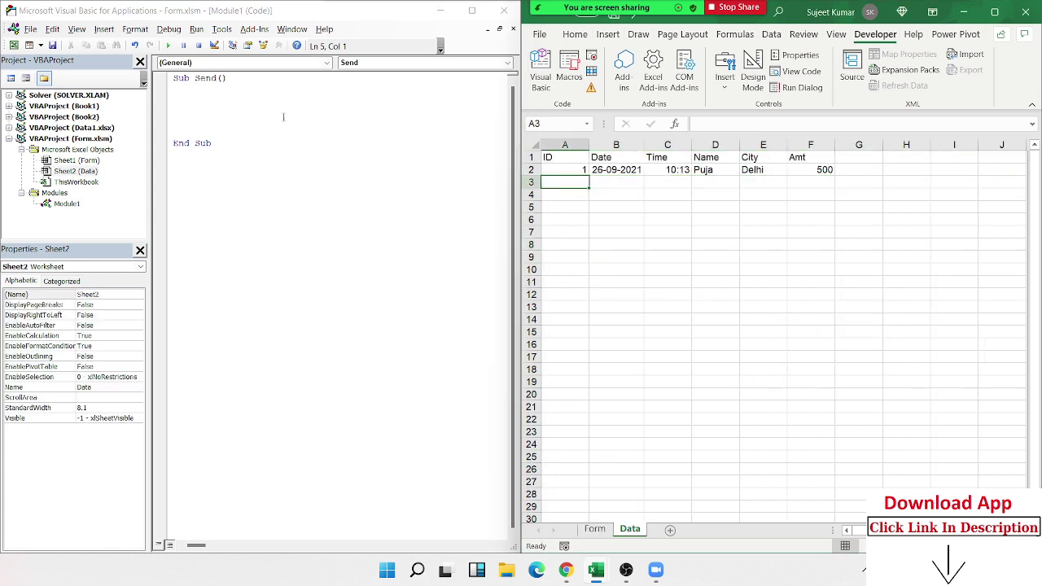
# Add the line range("A65000").End(xlUp).Offset(1,0).Value to the Send macro
pyautogui.click(187, 118)
pyautogui.write('ra')
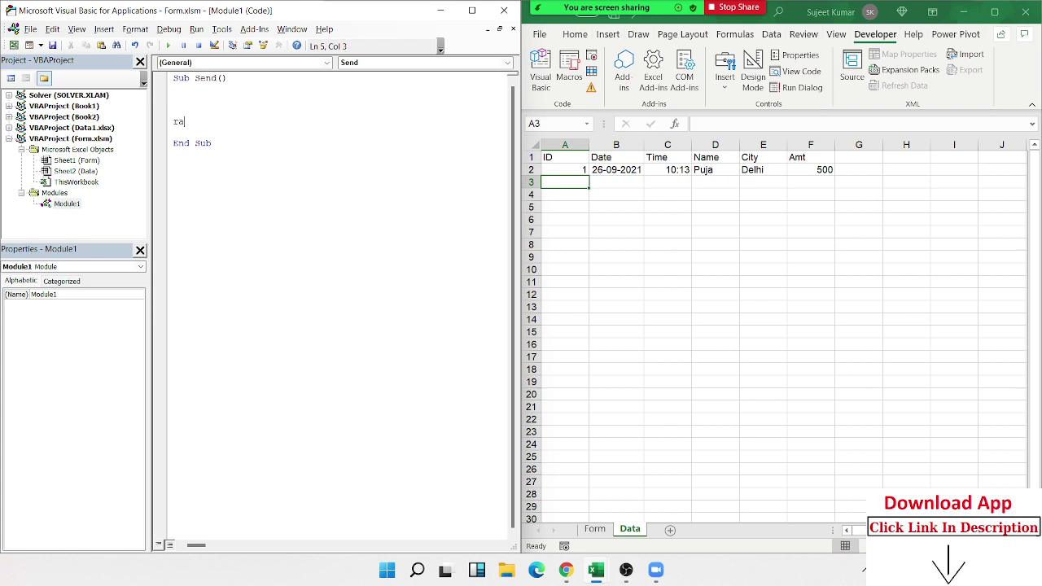
pyautogui.write('nge(')
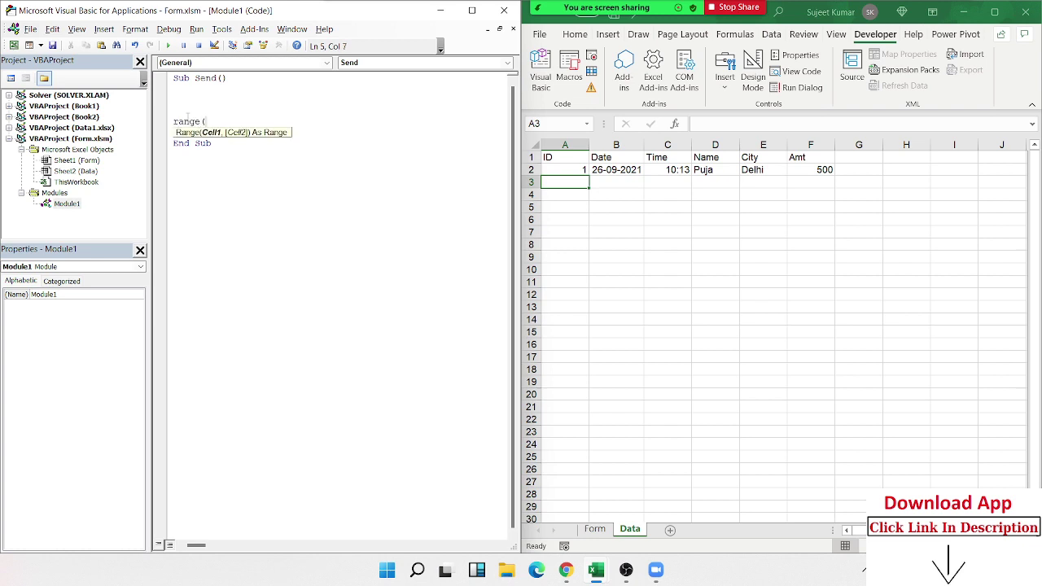
pyautogui.write('"A650')
pyautogui.write('00").e')
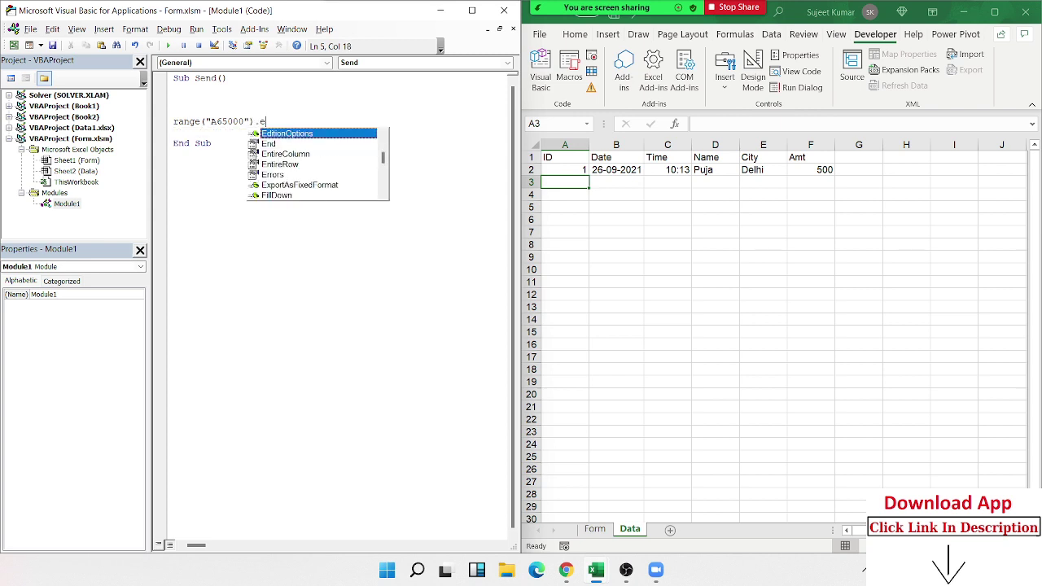
pyautogui.write('nd')
pyautogui.press('Tab')
pyautogui.write('(')
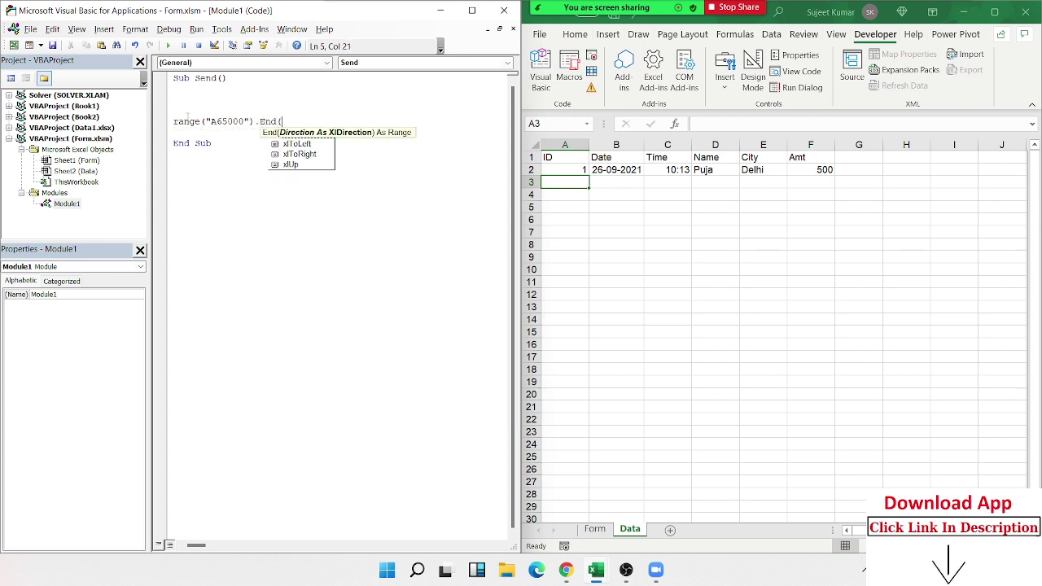
pyautogui.write('xlu')
pyautogui.press('Tab')
pyautogui.write(')')
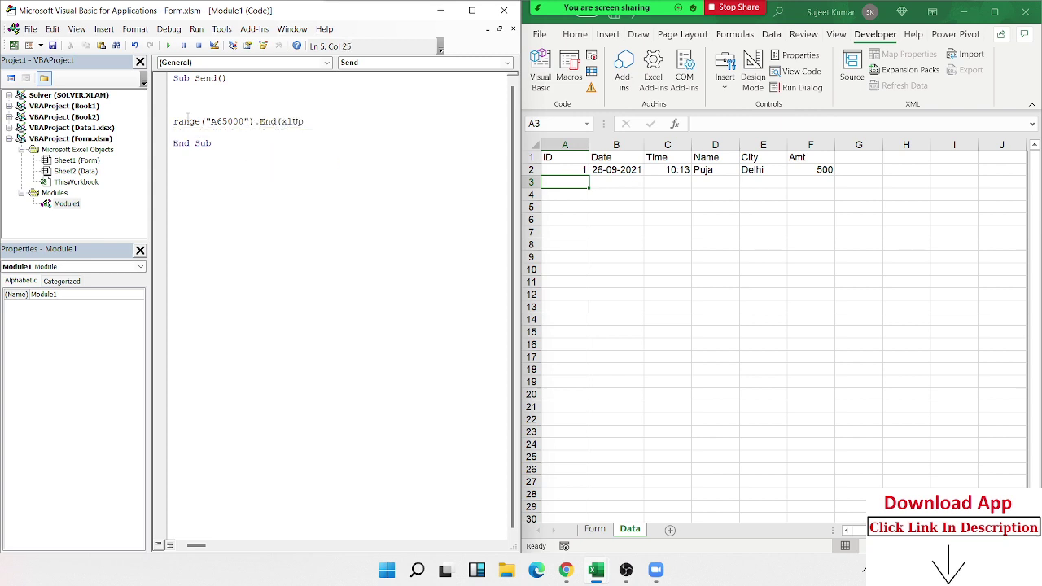
pyautogui.write('.of')
pyautogui.press('Tab')
pyautogui.write('(1,')
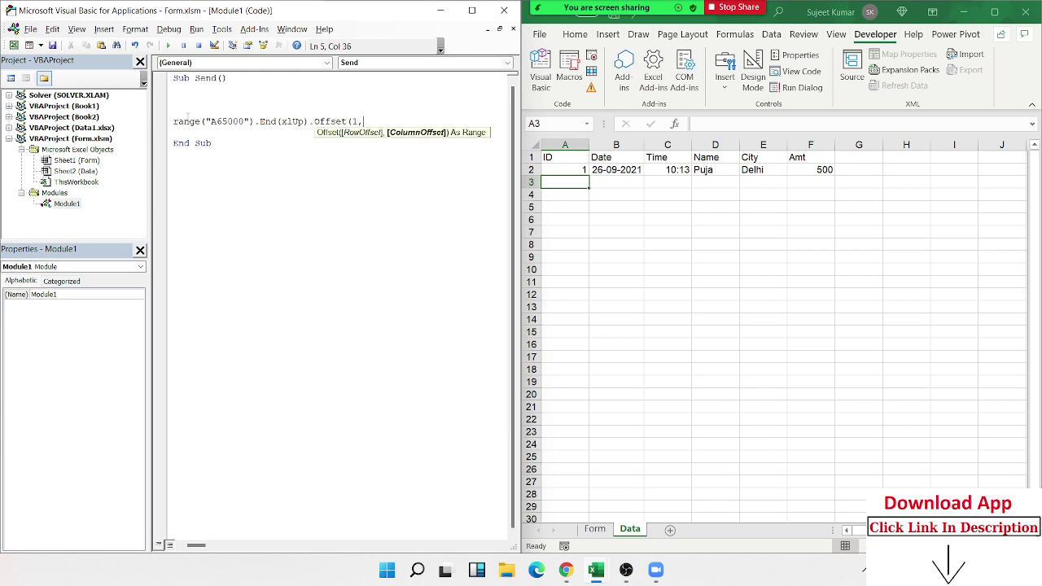
pyautogui.write('0).')
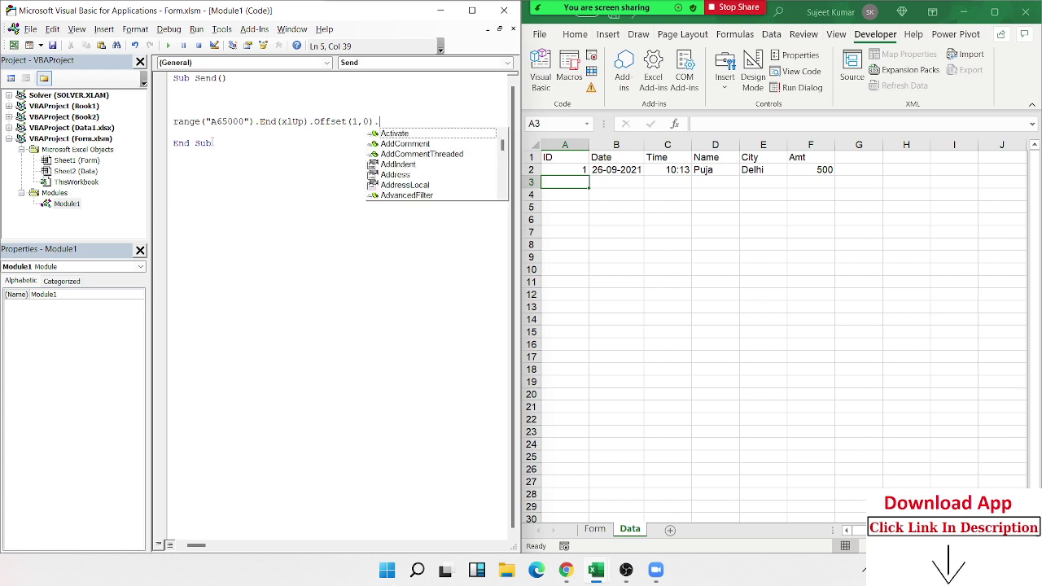
pyautogui.write('v')
pyautogui.press('Tab')
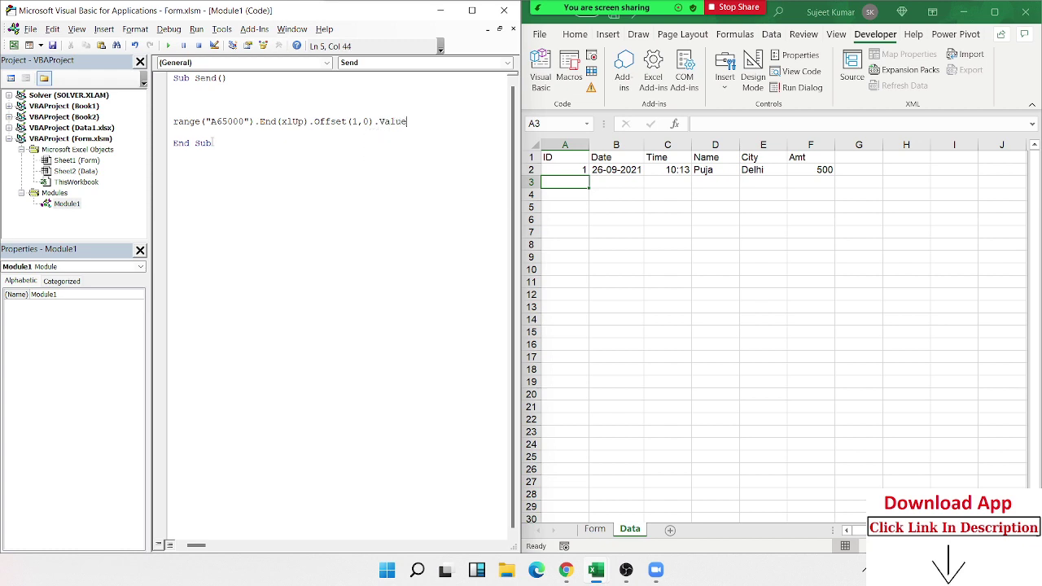
pyautogui.click(265, 150)
pyautogui.moveTo(524, 234); pyautogui.dragTo(599, 238)
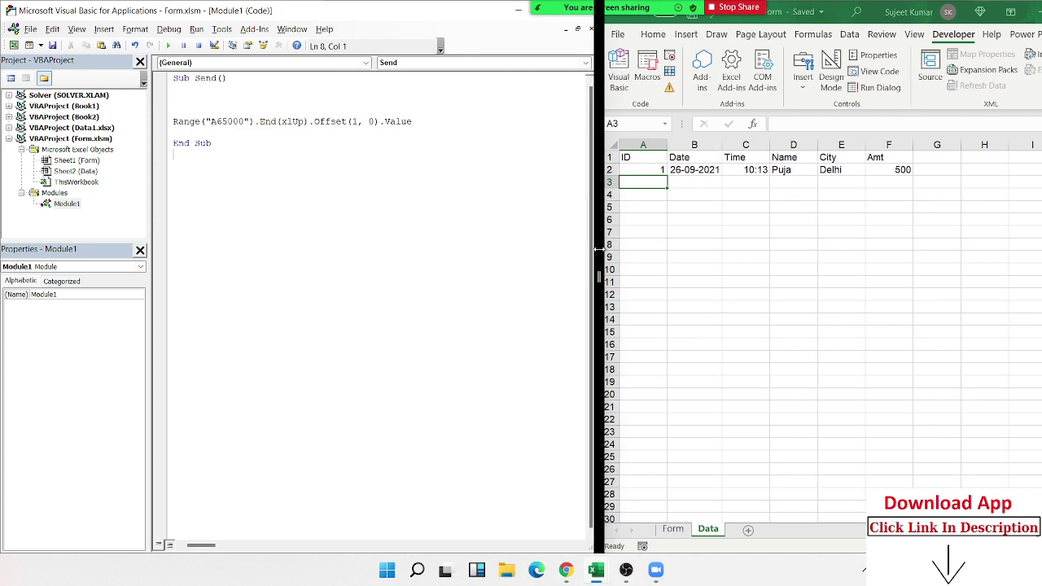
pyautogui.click(733, 269)
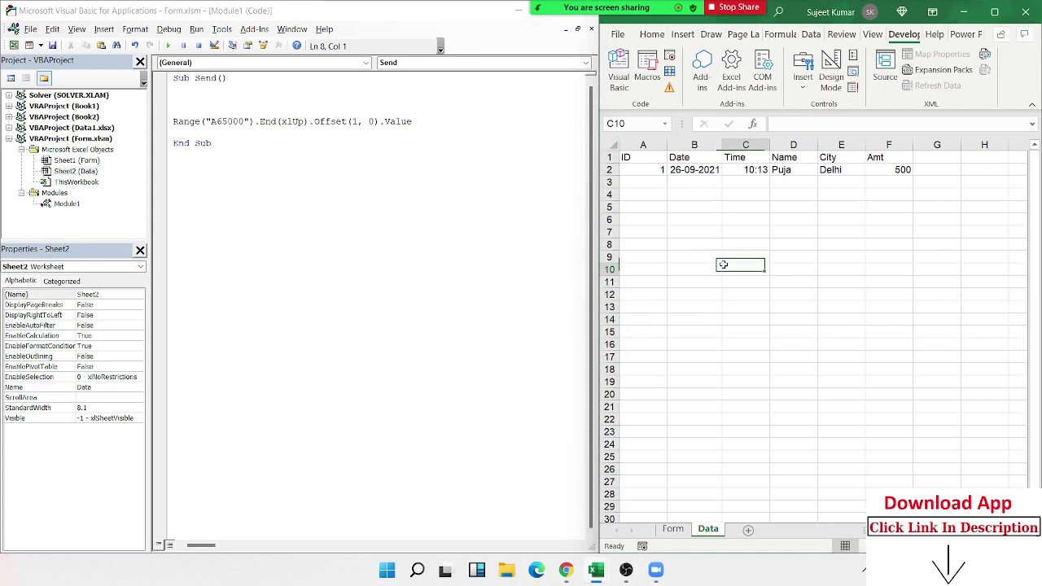
pyautogui.click(638, 169)
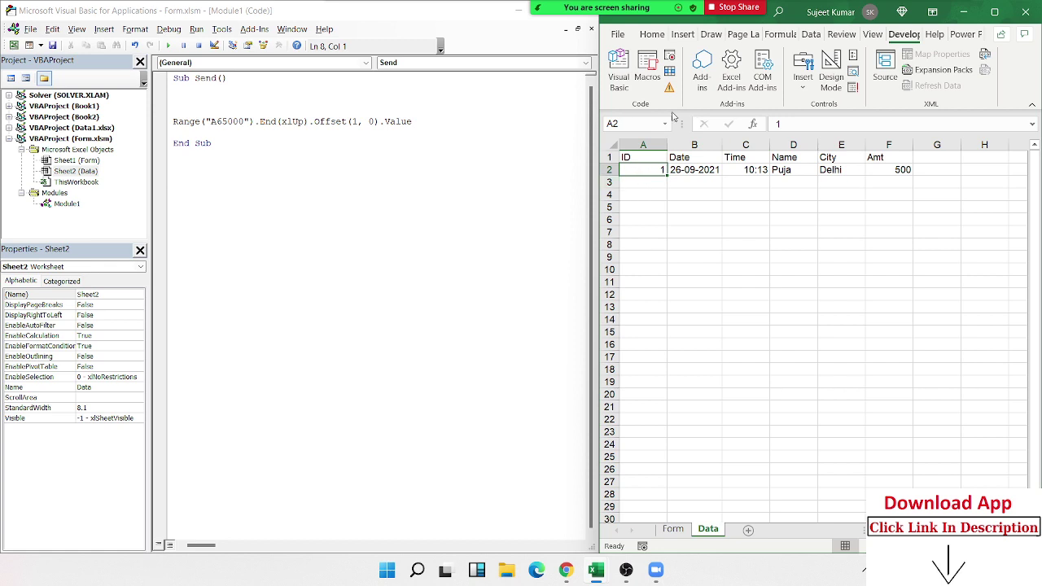
pyautogui.click(649, 123)
pyautogui.write('A')
pyautogui.write('65000')
pyautogui.press('Return')
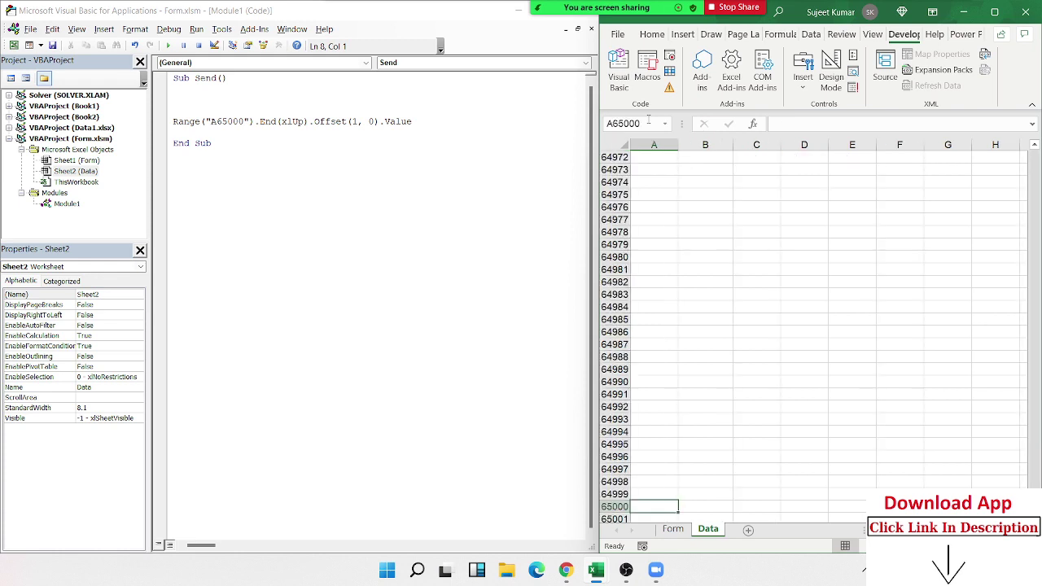
pyautogui.hotkey('ctrl', 'Up')
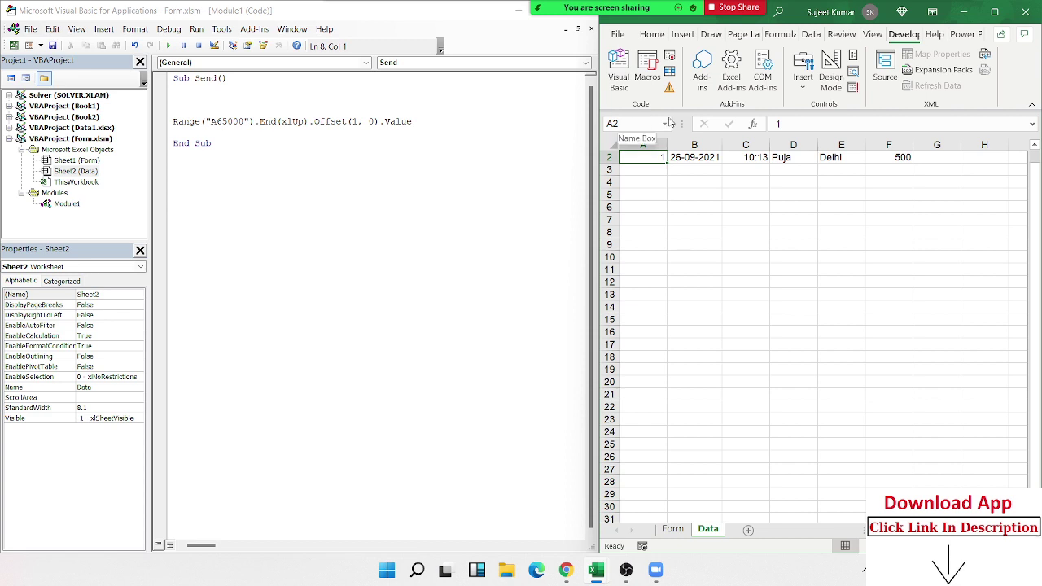
pyautogui.press('Down')
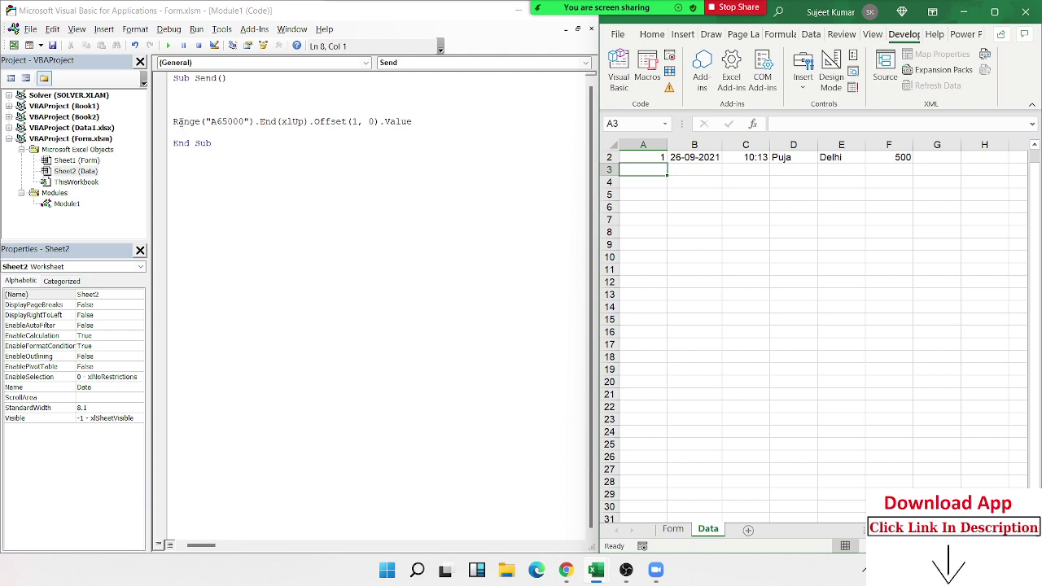
pyautogui.click(177, 121)
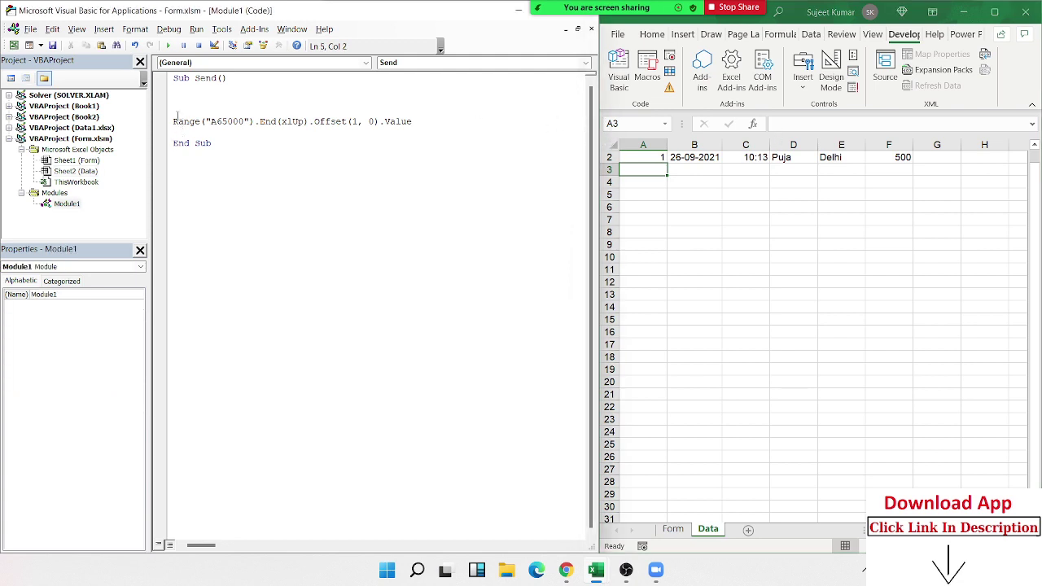
# Insert a blank line above the Range line in the Send macro
pyautogui.click(225, 108)
pyautogui.press('Return')
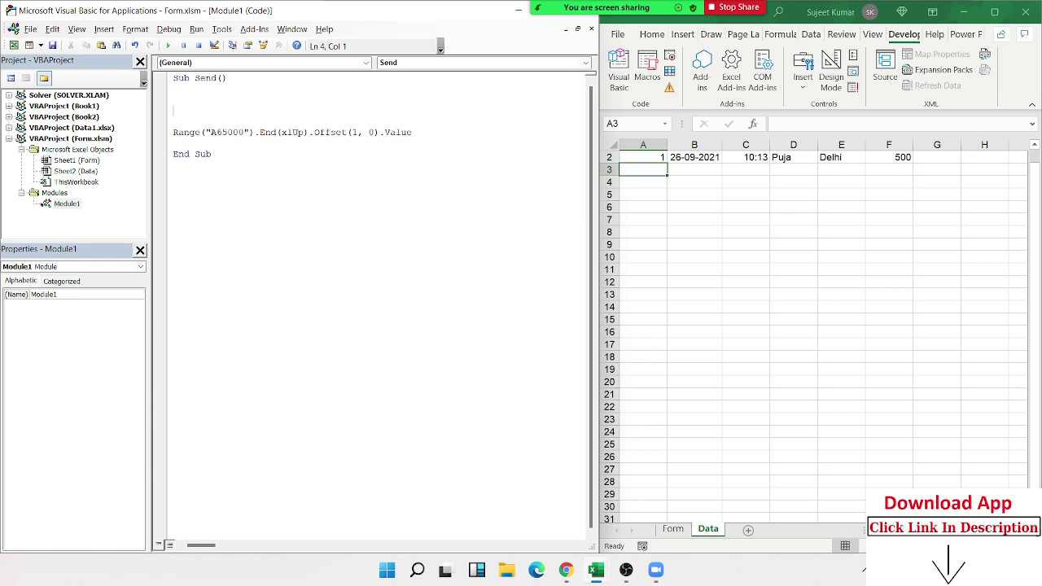
pyautogui.click(173, 99)
# Confirm with =MAX(A:A) in C4 that column A's highest ID is 1, then clear C4:C5
pyautogui.click(744, 184)
pyautogui.write('=')
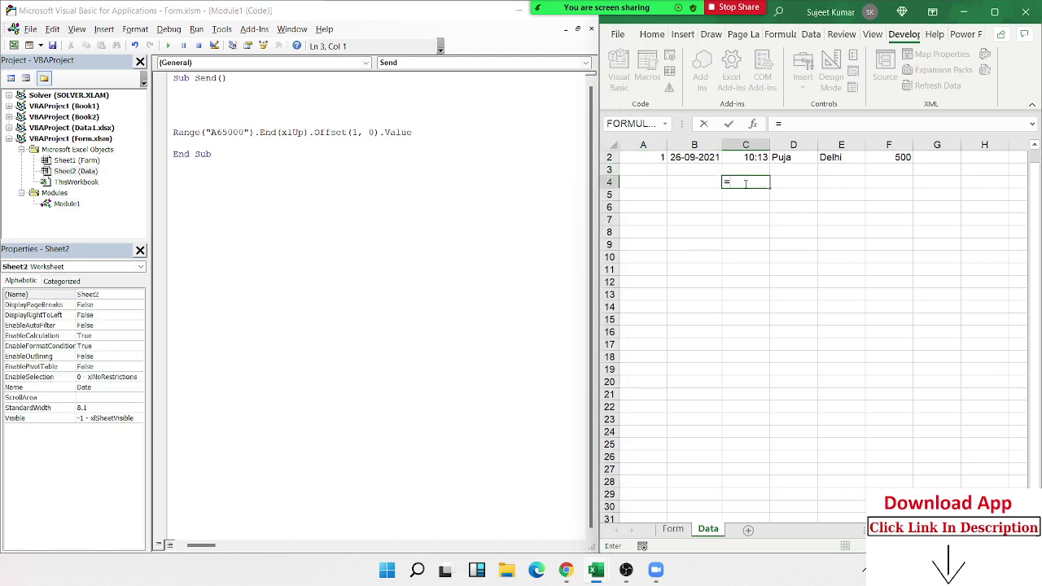
pyautogui.write('MAX(')
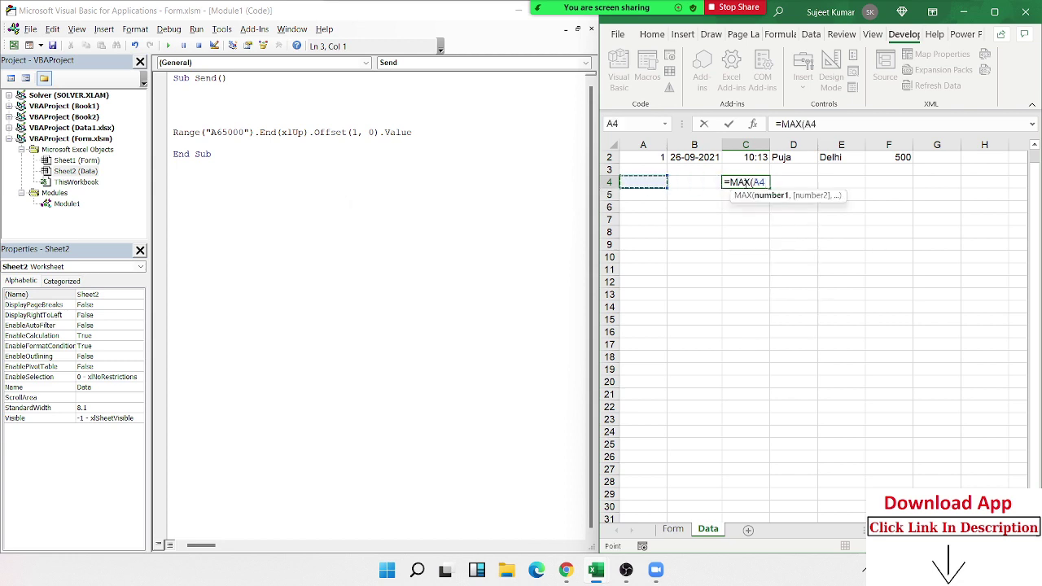
pyautogui.write('A:A)')
pyautogui.press('Return')
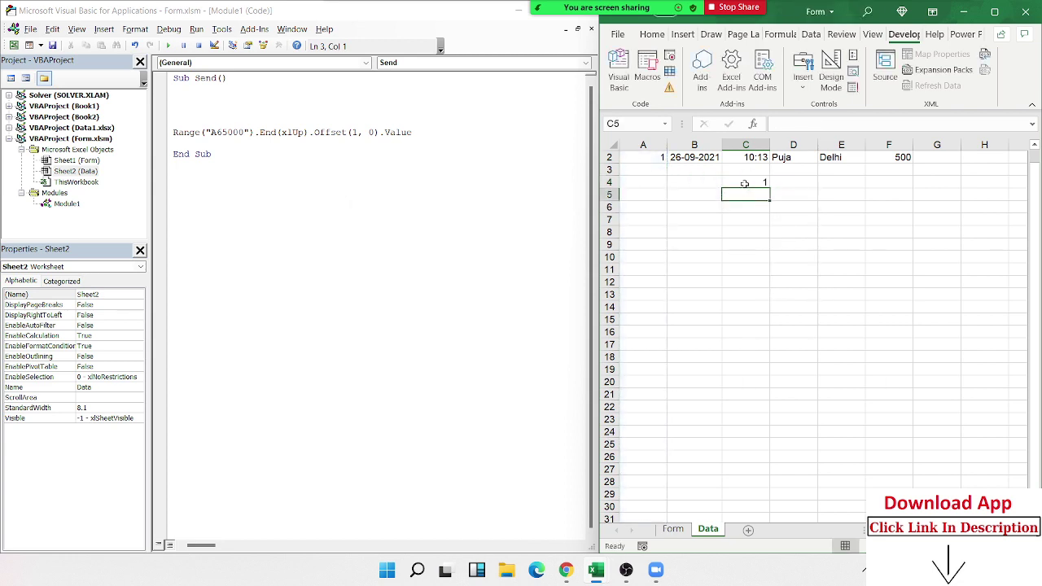
pyautogui.write('\\')
pyautogui.click(744, 184)
pyautogui.press('Down')
pyautogui.click(744, 184)
pyautogui.hotkey('shift', 'Down')
pyautogui.press('Delete')
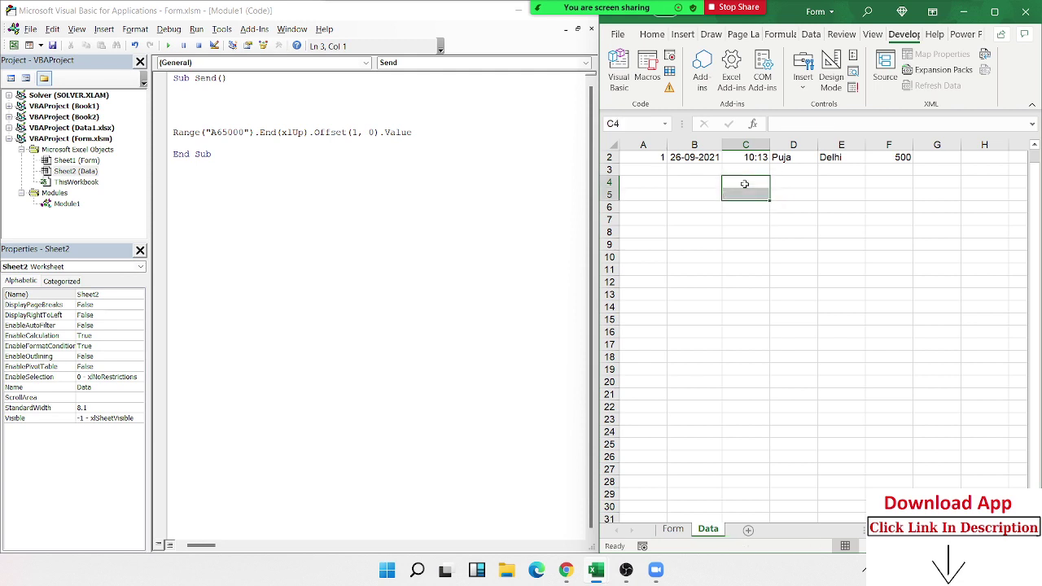
pyautogui.click(204, 108)
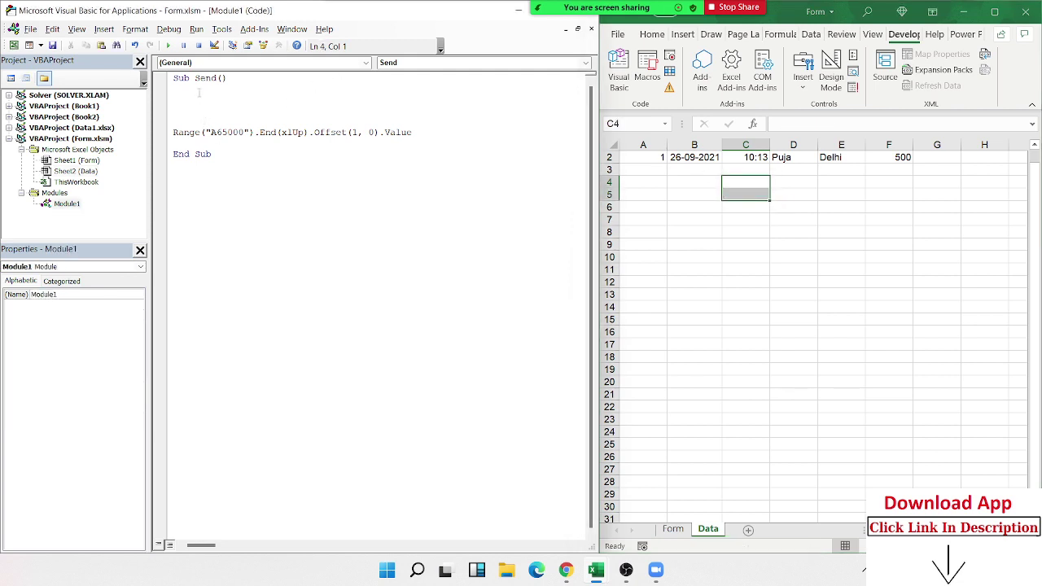
# Write ID = Application.WorksheetFunction.Max(Sheets("Data").Range("A:A")) on line 4, correcting dATA to Data
pyautogui.write('ID')
pyautogui.write('=APPL')
pyautogui.write('ICATION.')
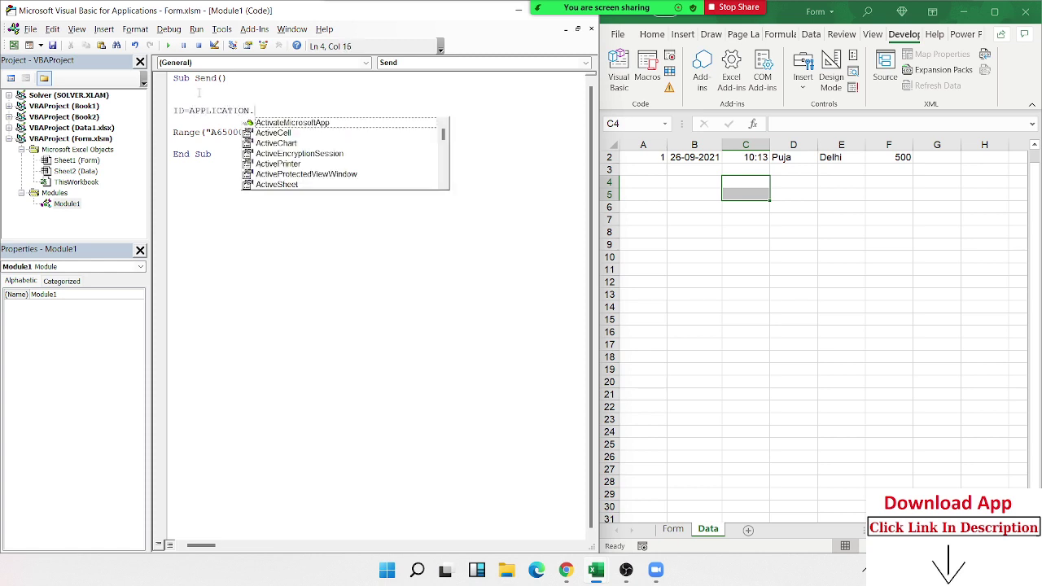
pyautogui.write('WO')
pyautogui.press('Down')
pyautogui.press('Tab')
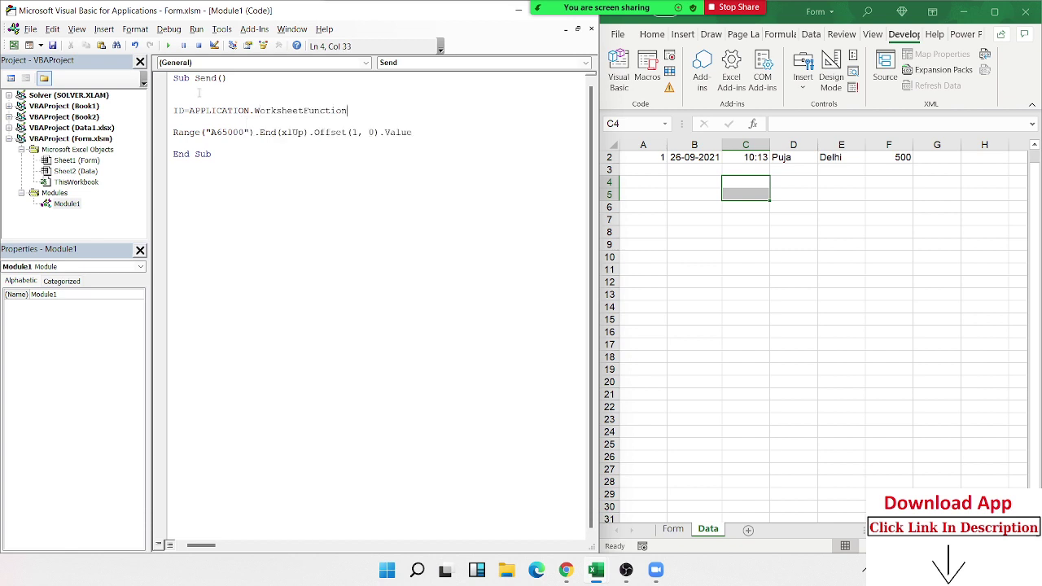
pyautogui.write('.MAX')
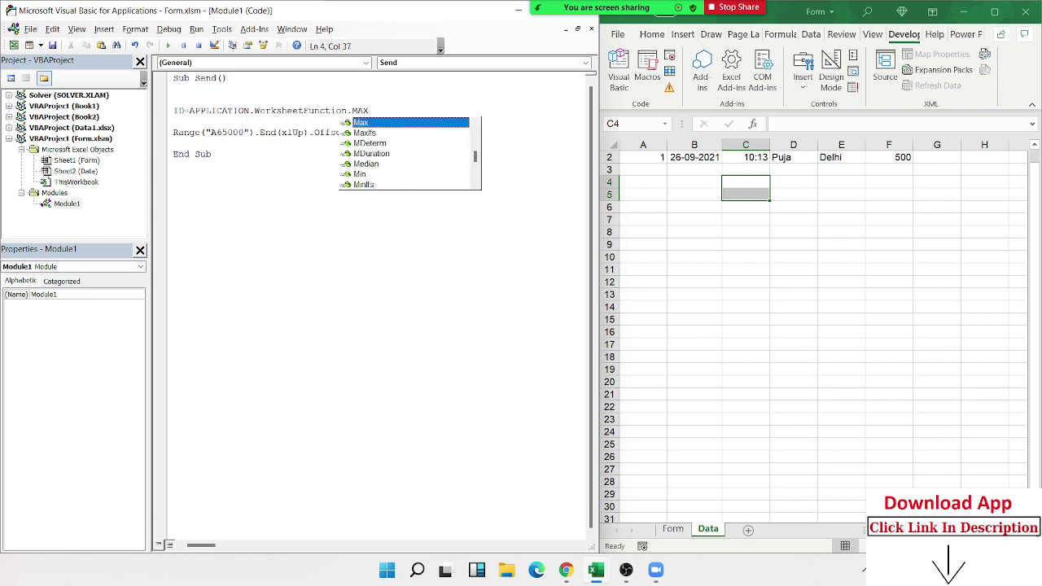
pyautogui.press('Tab')
pyautogui.write('(')
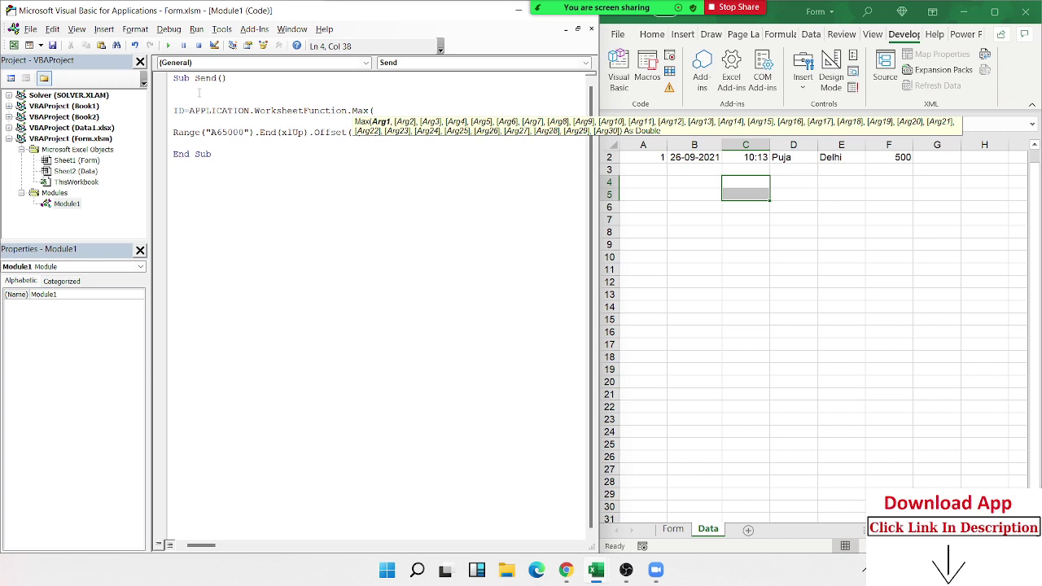
pyautogui.write('SHEE')
pyautogui.write('TS("d')
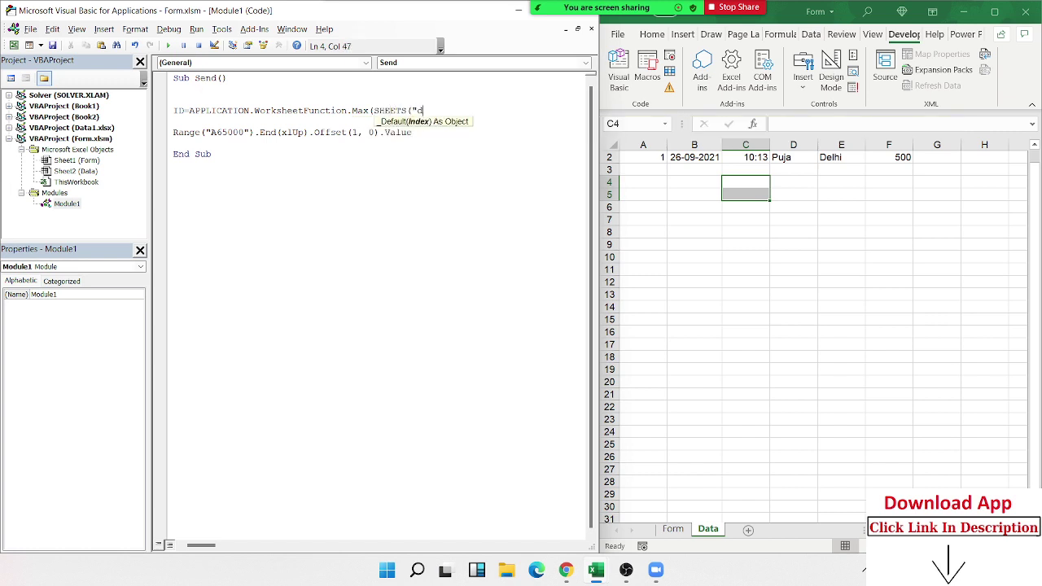
pyautogui.write('ATA").')
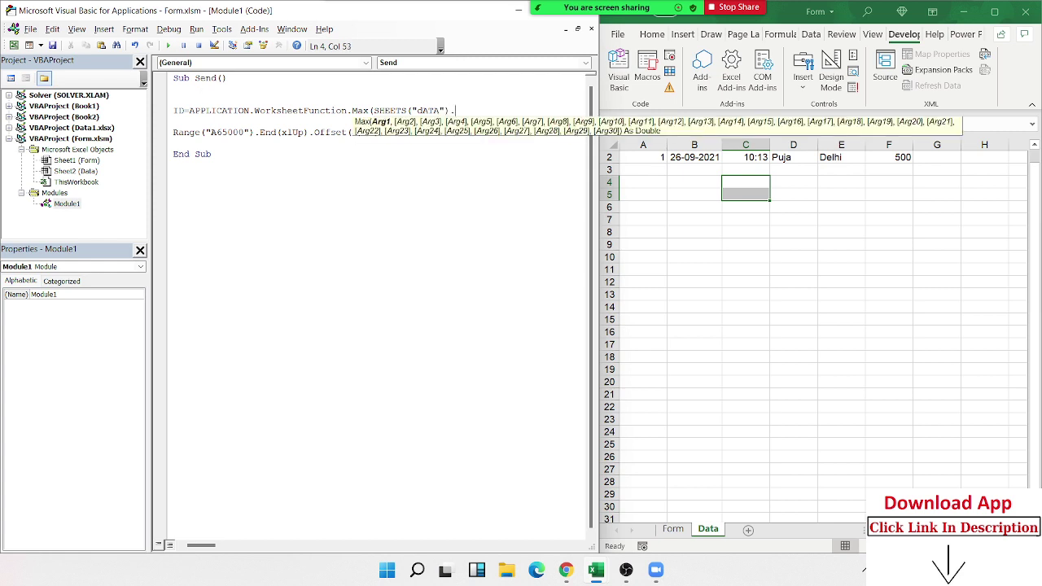
pyautogui.write('RAN')
pyautogui.write('GE')
pyautogui.write('("A')
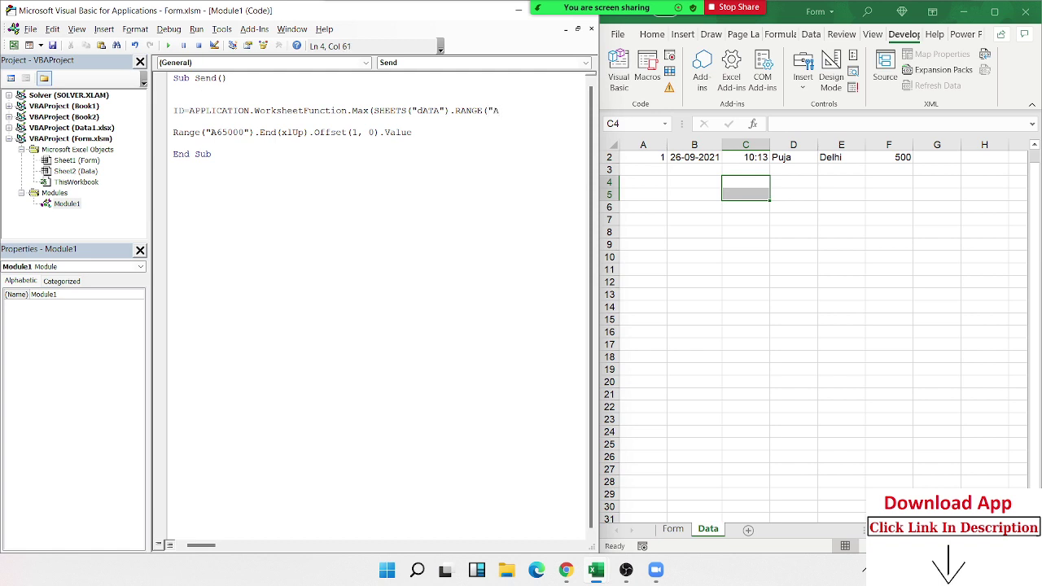
pyautogui.write(':A"))')
pyautogui.click(328, 189)
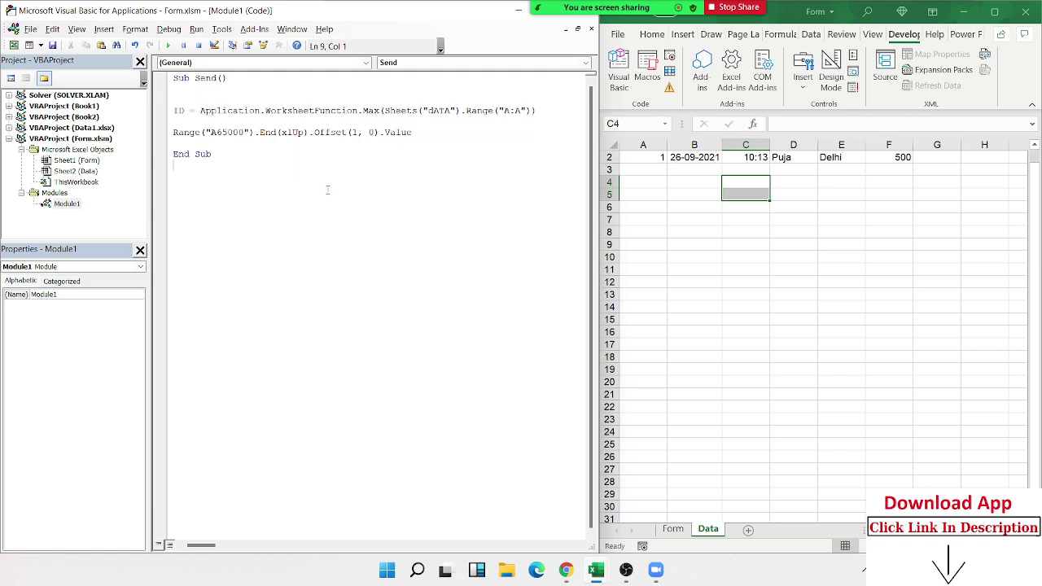
pyautogui.doubleClick(439, 111)
pyautogui.write('Data')
pyautogui.click(396, 170)
# Clear the stray =, len( and max( text from the blank lines above the ID line
pyautogui.click(195, 99)
pyautogui.write('=')
pyautogui.press('BackSpace')
pyautogui.write('lc')
pyautogui.write('n')
pyautogui.write('(')
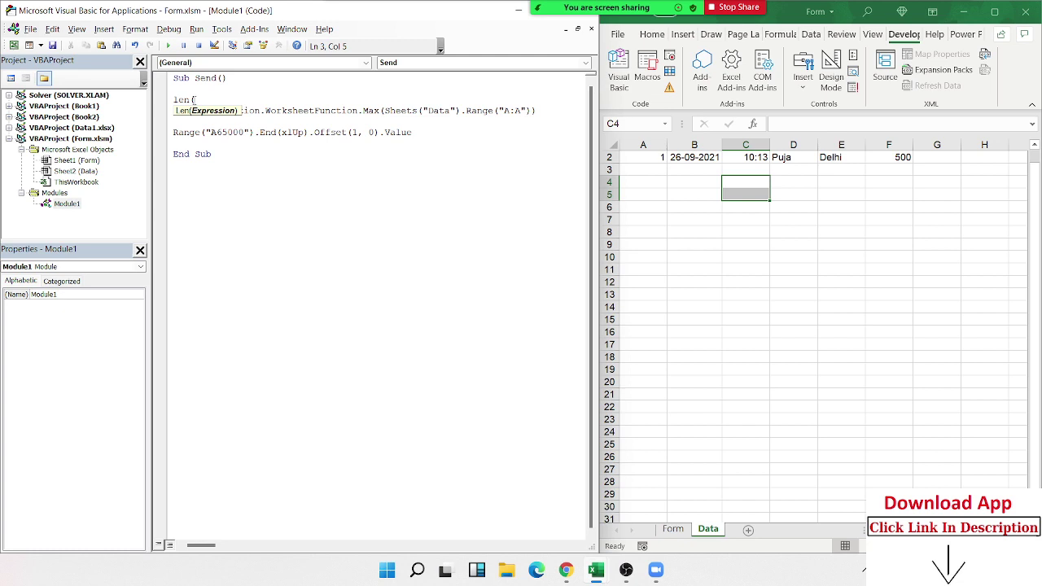
pyautogui.press('BackSpace')
pyautogui.press('BackSpace')
pyautogui.press('BackSpace')
pyautogui.press('BackSpace')
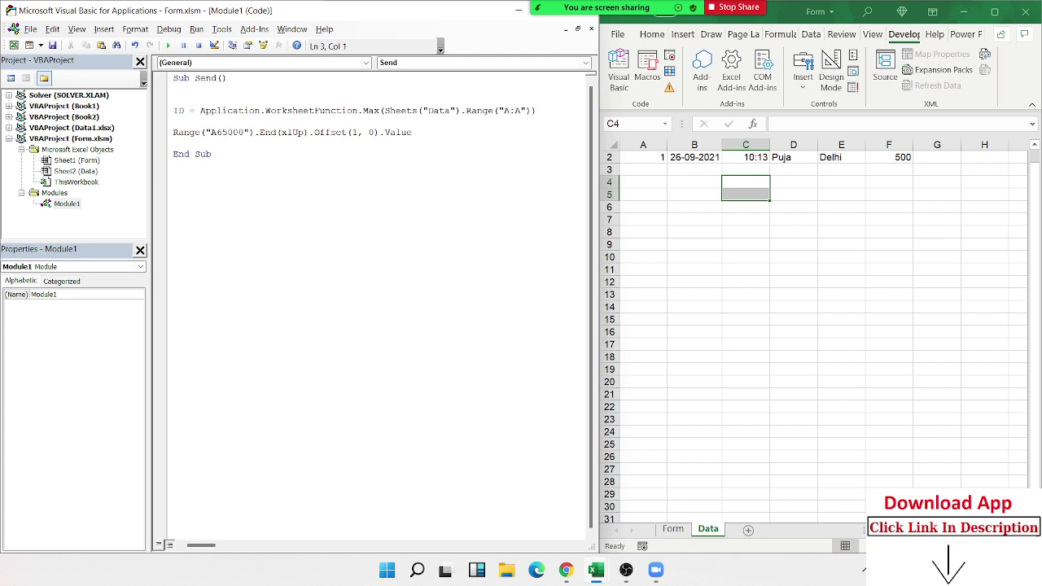
pyautogui.click(193, 97)
pyautogui.write('max')
pyautogui.write('(')
pyautogui.press('BackSpace')
pyautogui.press('BackSpace')
pyautogui.press('BackSpace')
pyautogui.press('BackSpace')
pyautogui.doubleClick(237, 112)
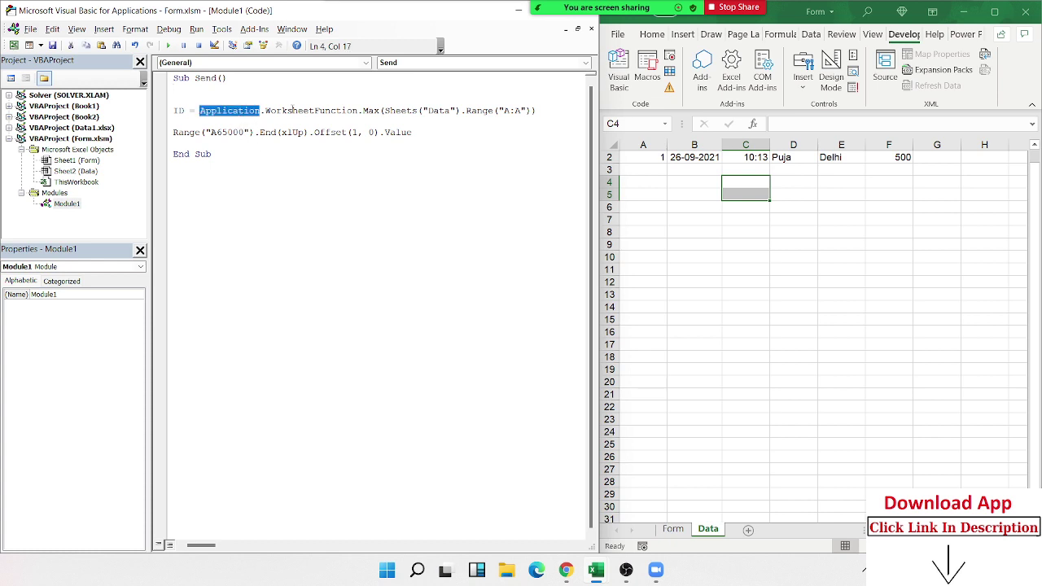
pyautogui.doubleClick(295, 112)
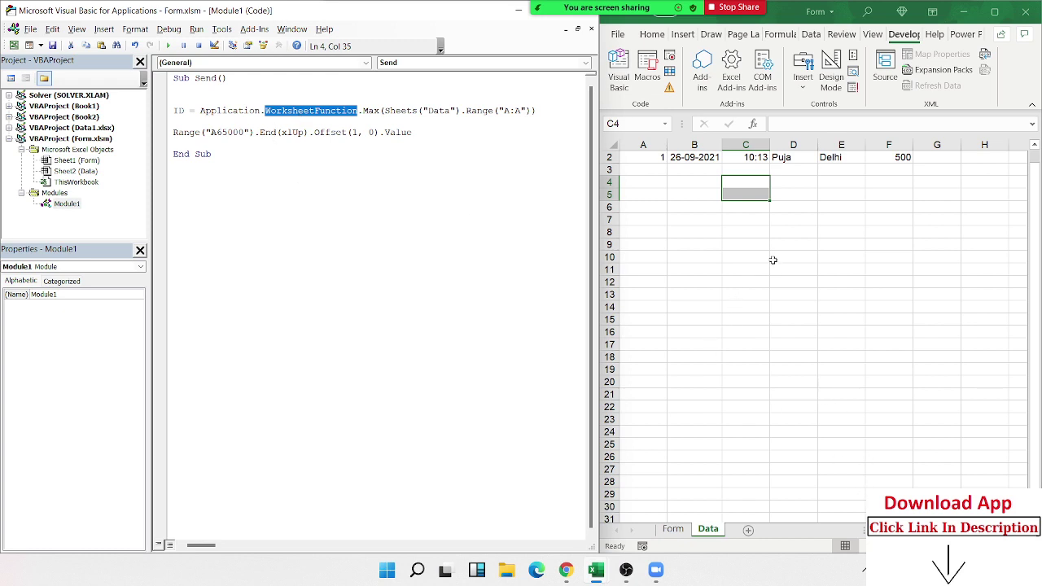
pyautogui.click(368, 106)
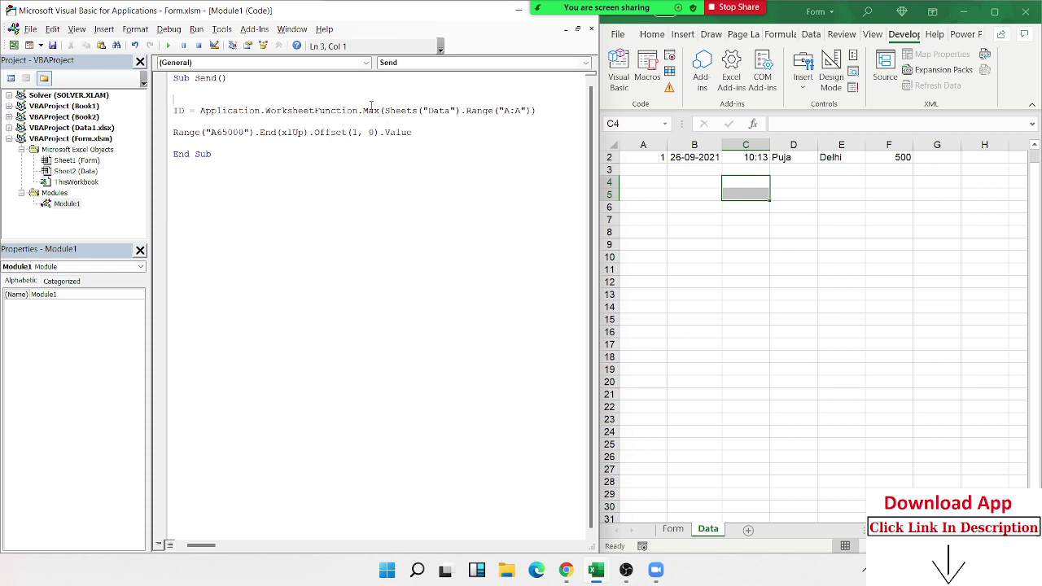
pyautogui.doubleClick(370, 110)
pyautogui.click(384, 110)
pyautogui.moveTo(384, 110); pyautogui.dragTo(531, 111)
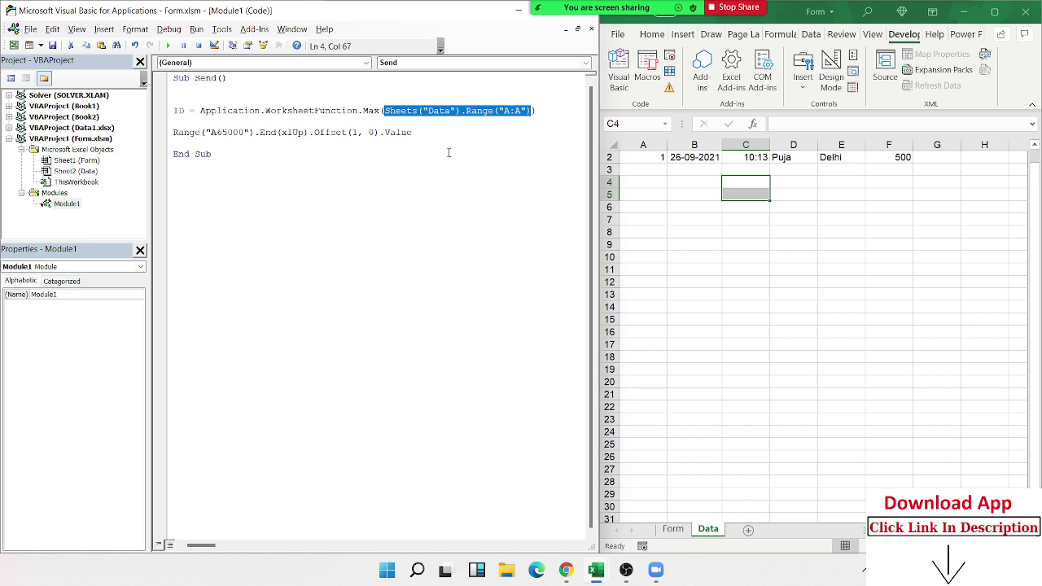
pyautogui.click(428, 133)
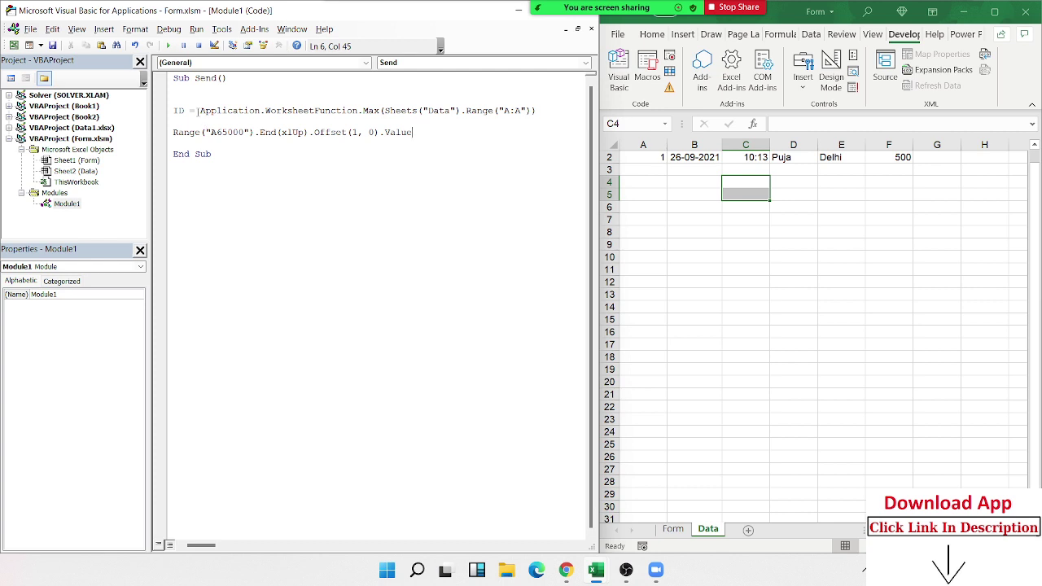
# Append = ID + 1 to the Range line and duplicate that line below it
pyautogui.write('=')
pyautogui.write('id+1')
pyautogui.press('Return')
pyautogui.press('Return')
pyautogui.press('Up')
pyautogui.hotkey('shift', 'Down')
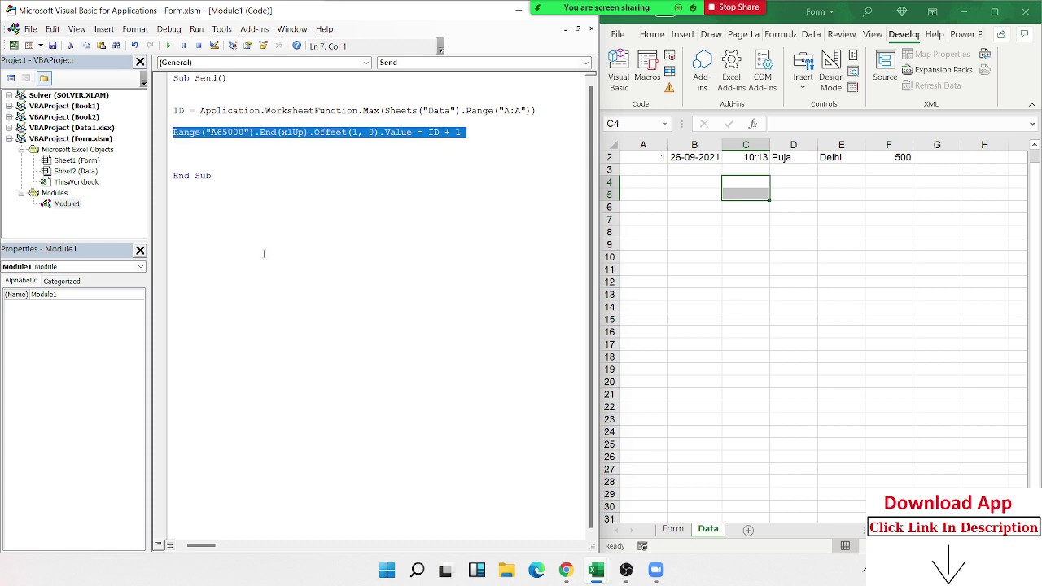
pyautogui.hotkey('ctrl', 'c')
pyautogui.hotkey('ctrl', 'v')
pyautogui.hotkey('ctrl', 'v')
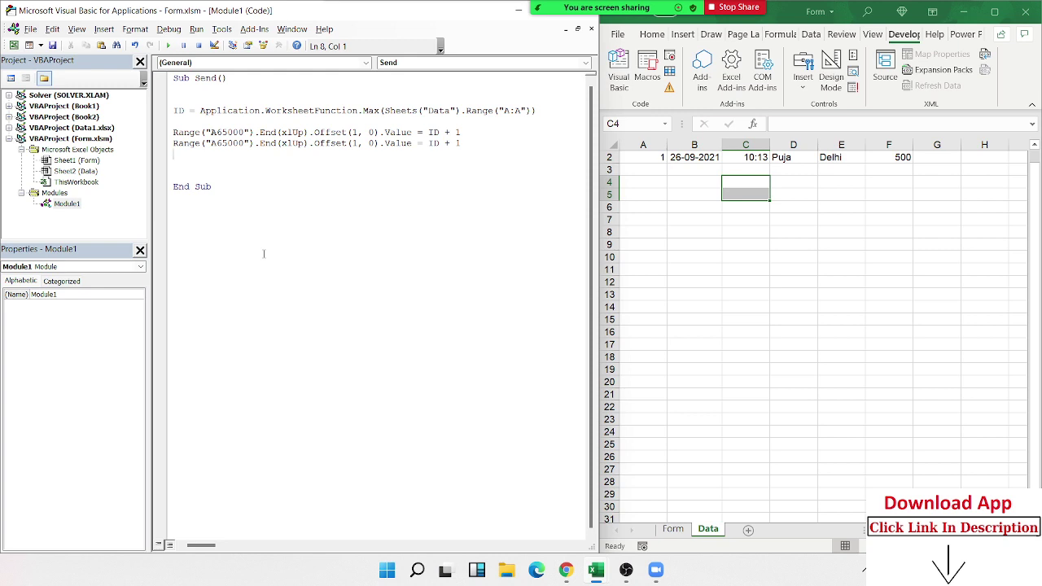
pyautogui.click(651, 179)
pyautogui.click(720, 185)
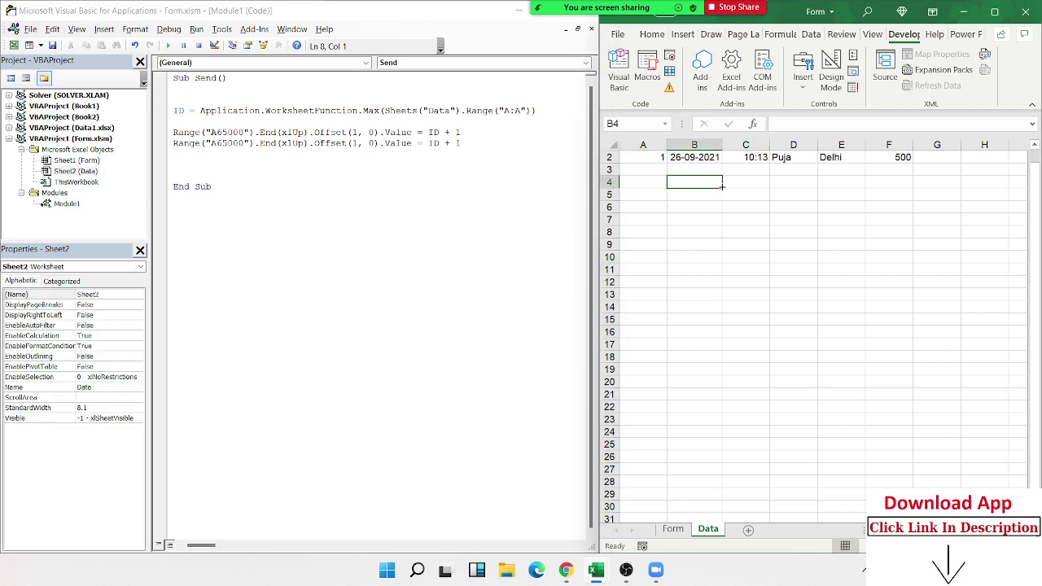
pyautogui.write('=ma')
pyautogui.press('Down')
pyautogui.press('Tab')
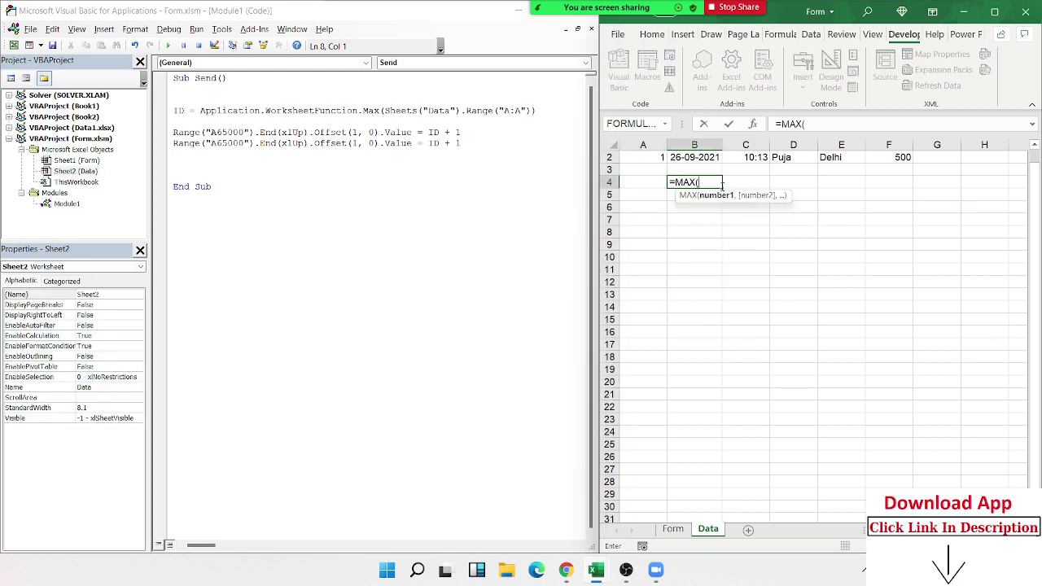
pyautogui.press('Left')
pyautogui.hotkey('ctrl', 'space')
pyautogui.press('Return')
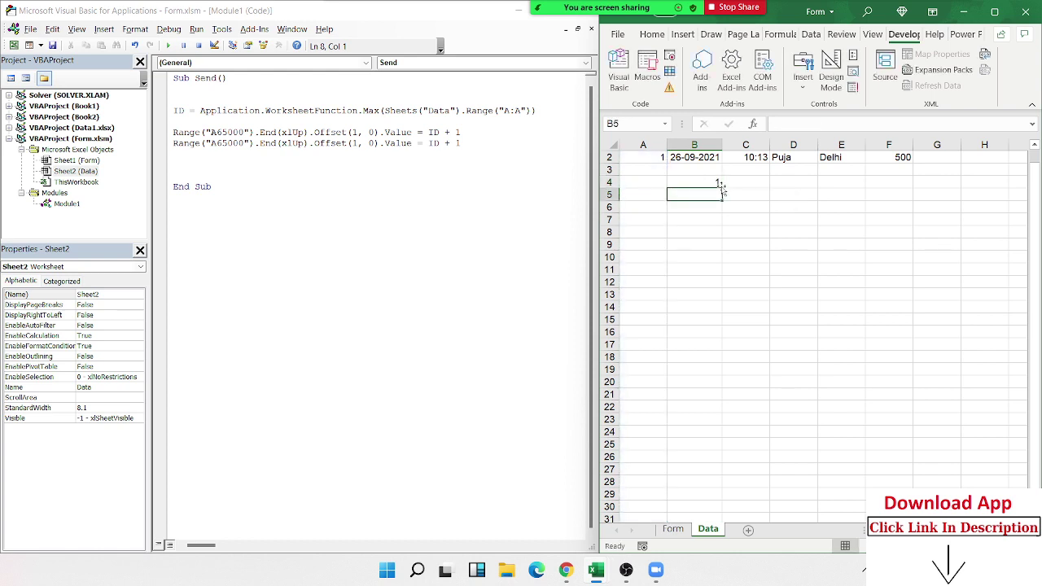
pyautogui.write('=')
pyautogui.press('Up')
pyautogui.write('+ 1')
pyautogui.press('Return')
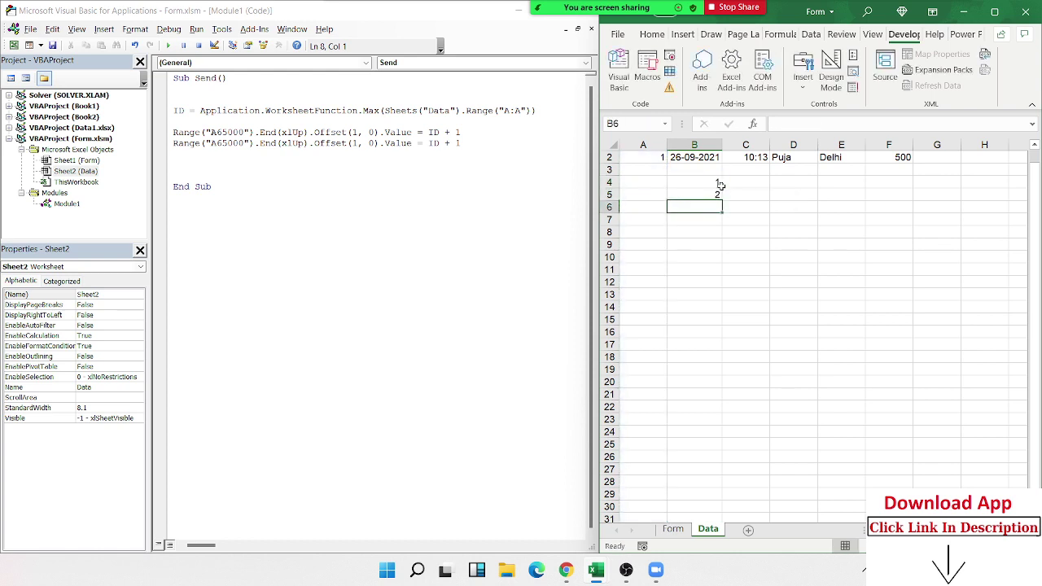
pyautogui.click(727, 197)
pyautogui.click(654, 168)
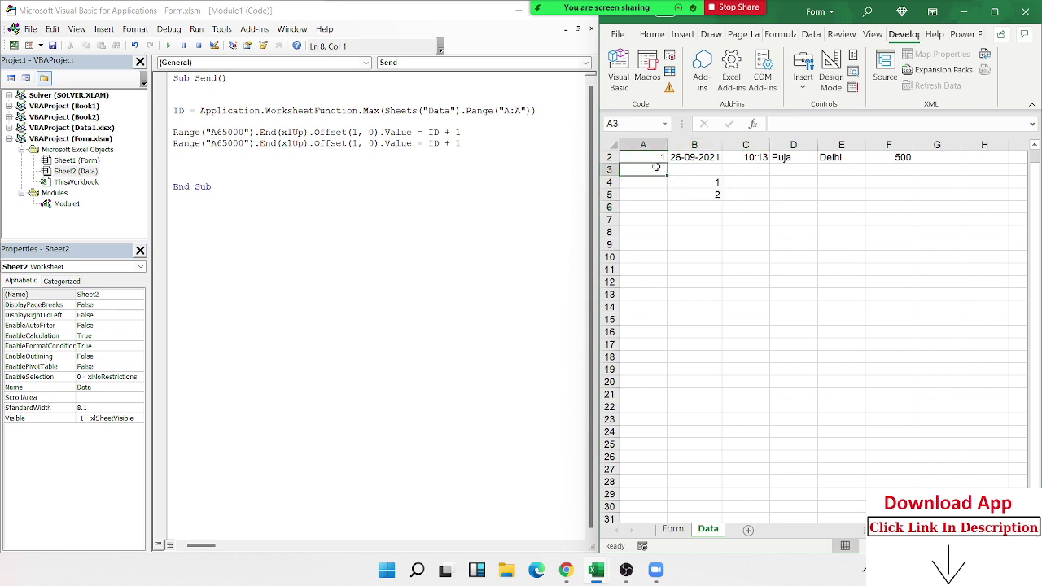
pyautogui.write('2')
pyautogui.press('Return')
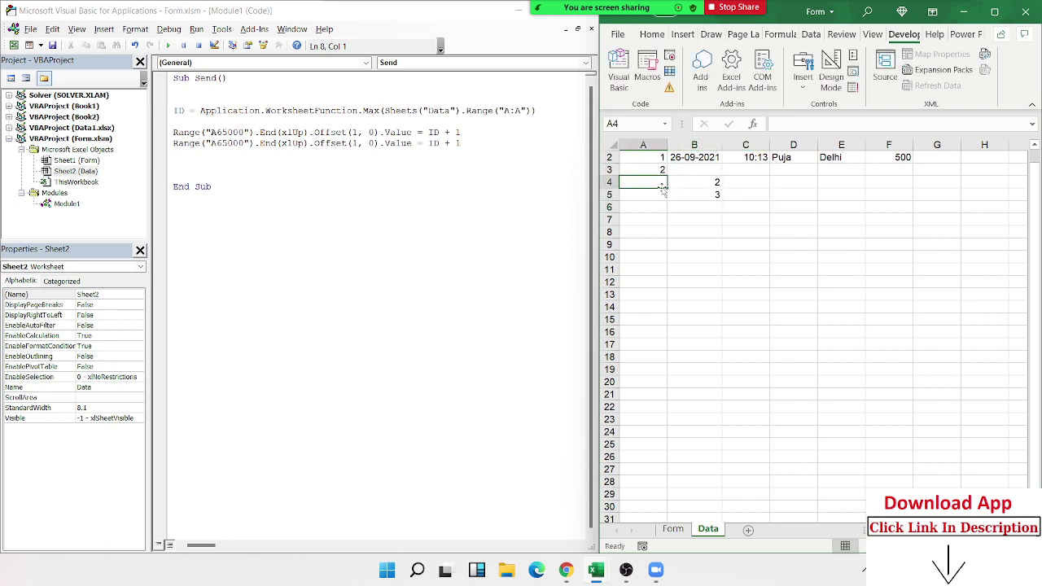
pyautogui.write('3')
pyautogui.press('Return')
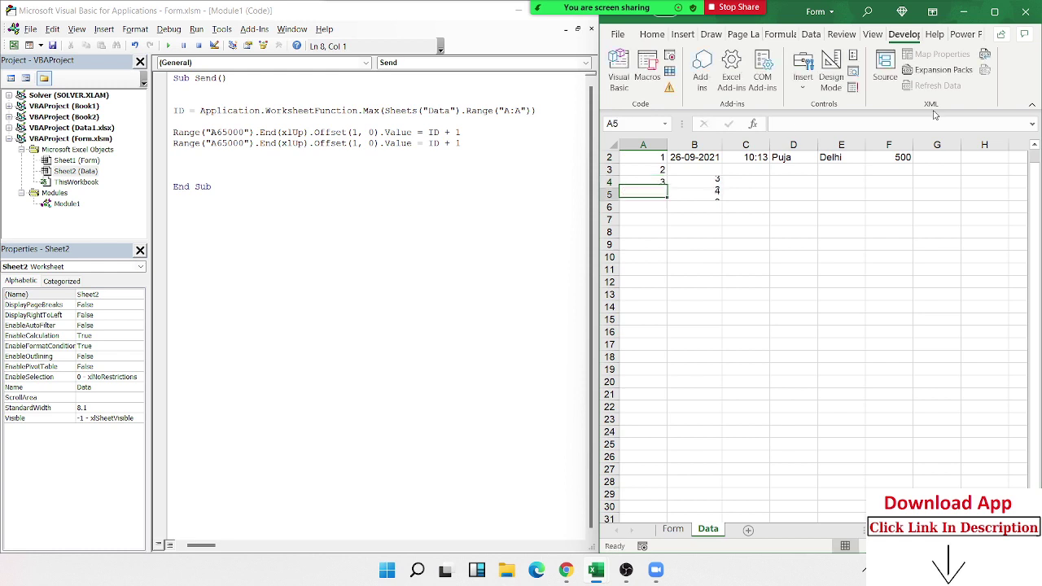
pyautogui.write('5')
pyautogui.press('Return')
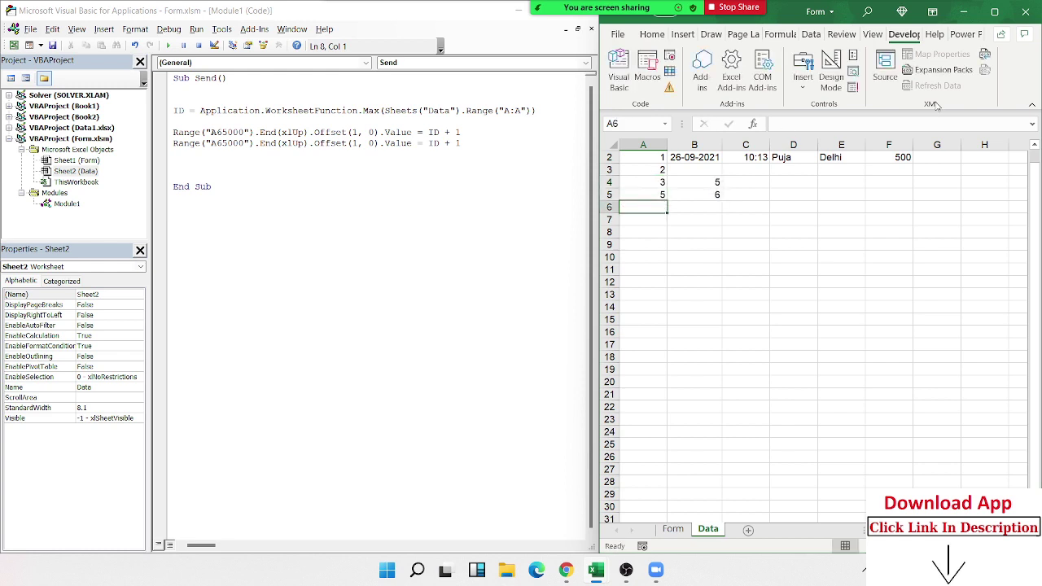
pyautogui.click(714, 194)
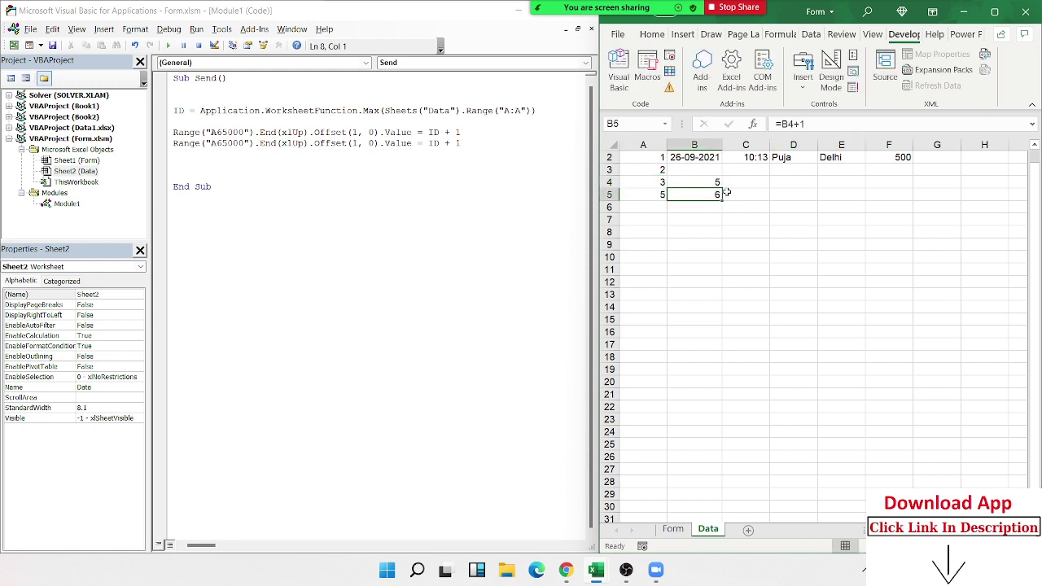
pyautogui.moveTo(733, 208)
pyautogui.mouseDown()
pyautogui.moveTo(703, 209)
pyautogui.moveTo(653, 172)
pyautogui.mouseUp()
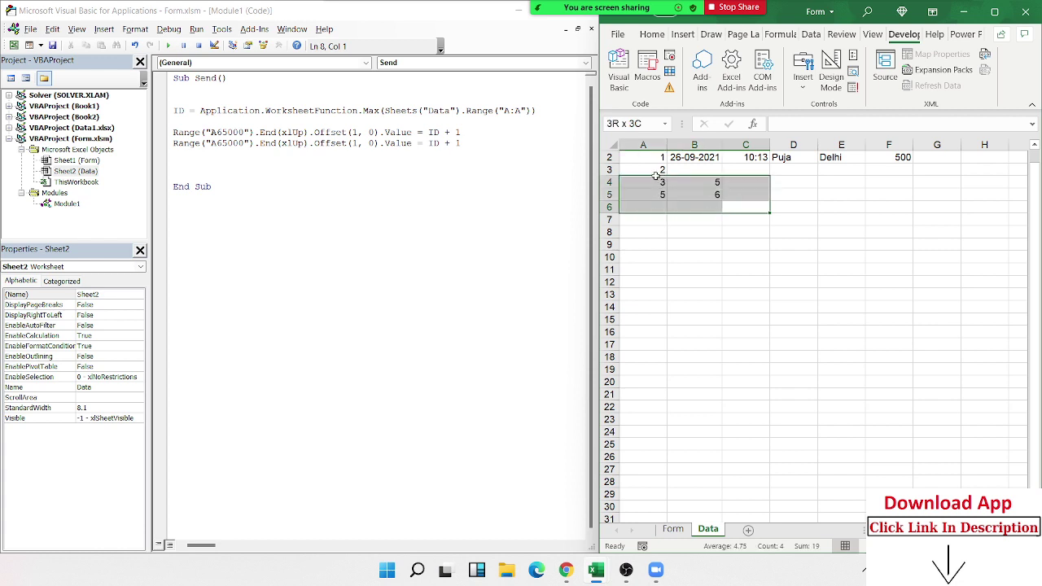
pyautogui.press('Delete')
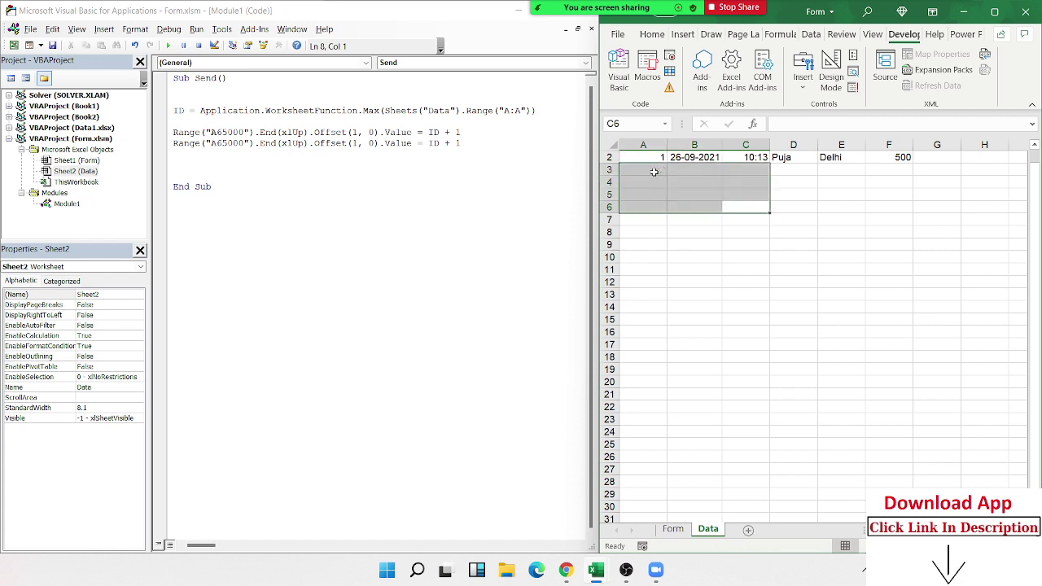
pyautogui.click(655, 143)
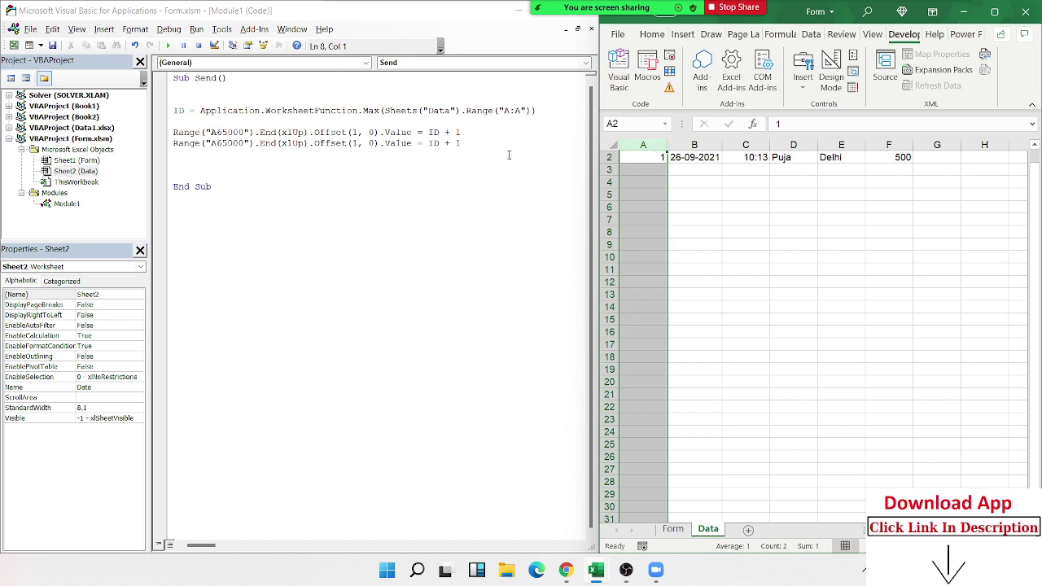
# Replace ID + 1 with Date on the duplicated Range line
pyautogui.moveTo(461, 143)
pyautogui.mouseDown()
pyautogui.moveTo(434, 133)
pyautogui.moveTo(429, 144)
pyautogui.mouseUp()
pyautogui.write('da')
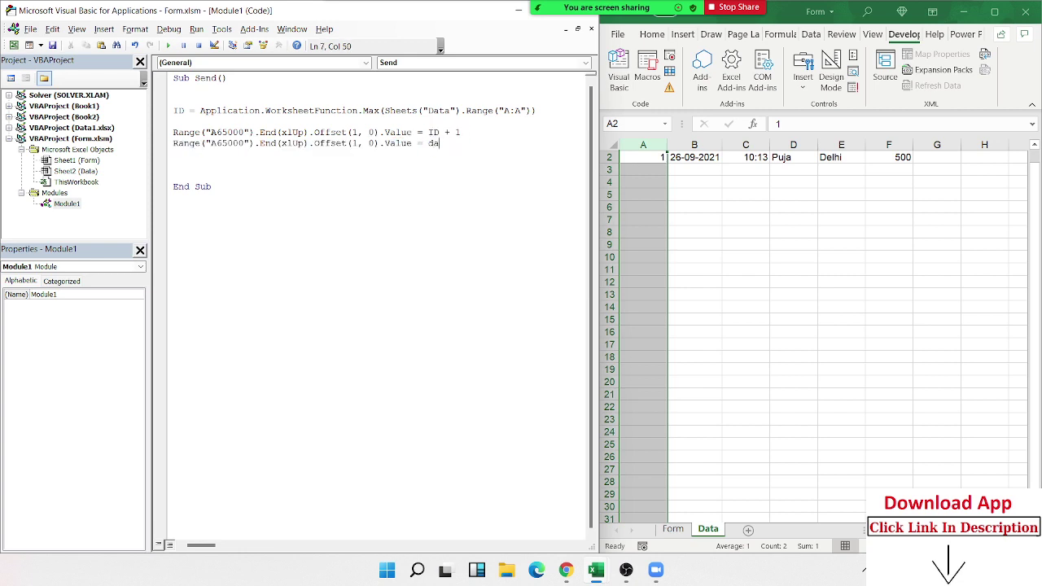
pyautogui.write('te')
pyautogui.click(432, 162)
pyautogui.scroll(1, 698, 184)
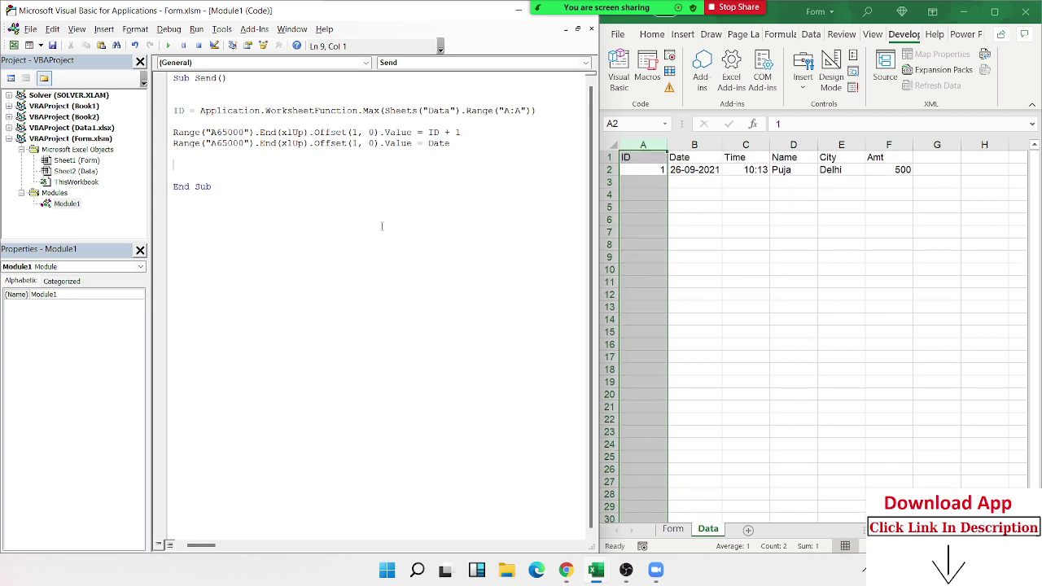
# Enter test ID 2 in A3 of the Data sheet, using Ctrl+Up to locate the last ID
pyautogui.click(636, 258)
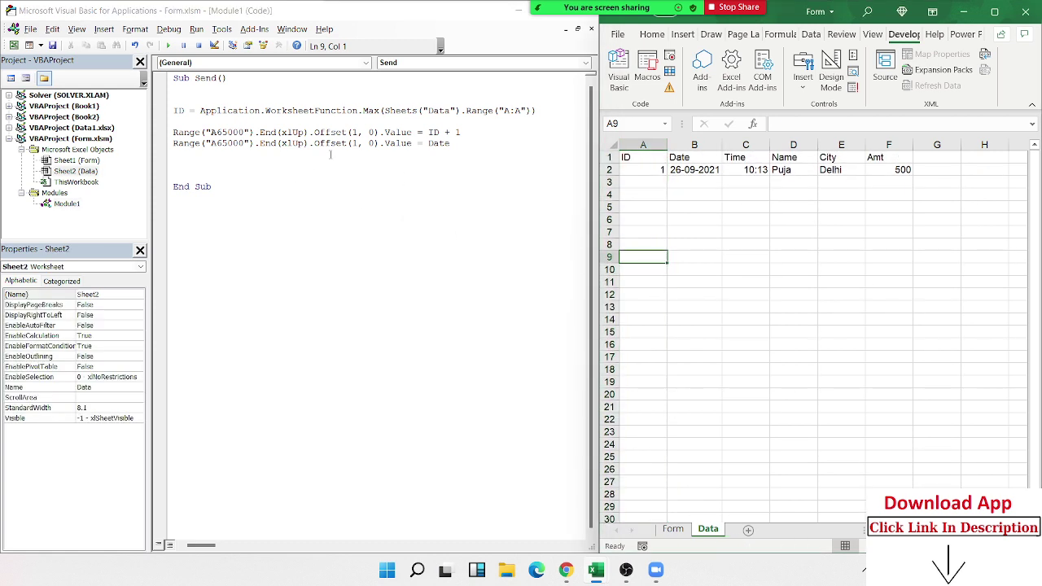
pyautogui.click(638, 505)
pyautogui.hotkey('ctrl', 'Up')
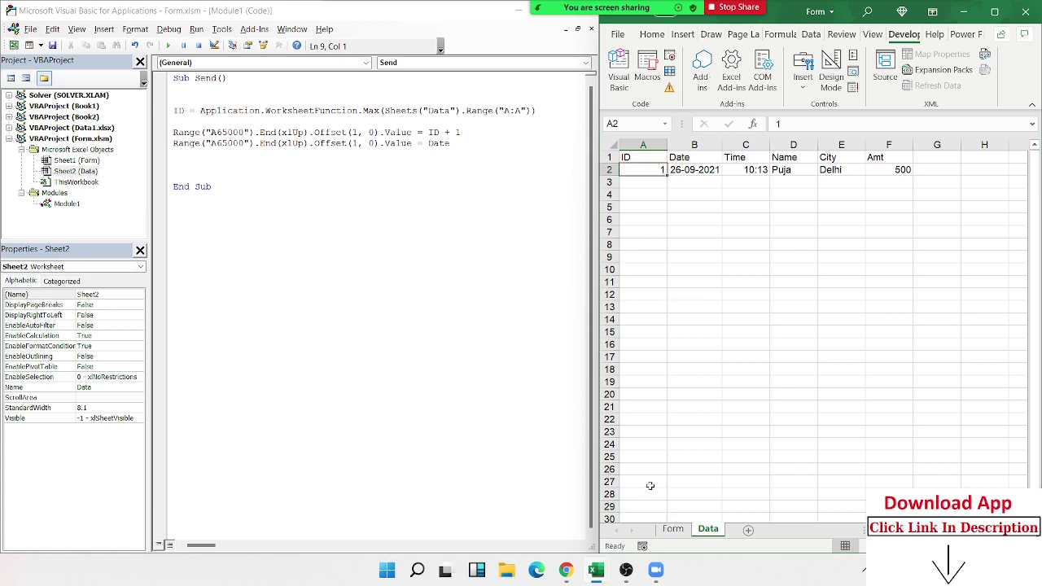
pyautogui.press('Down')
pyautogui.write('2')
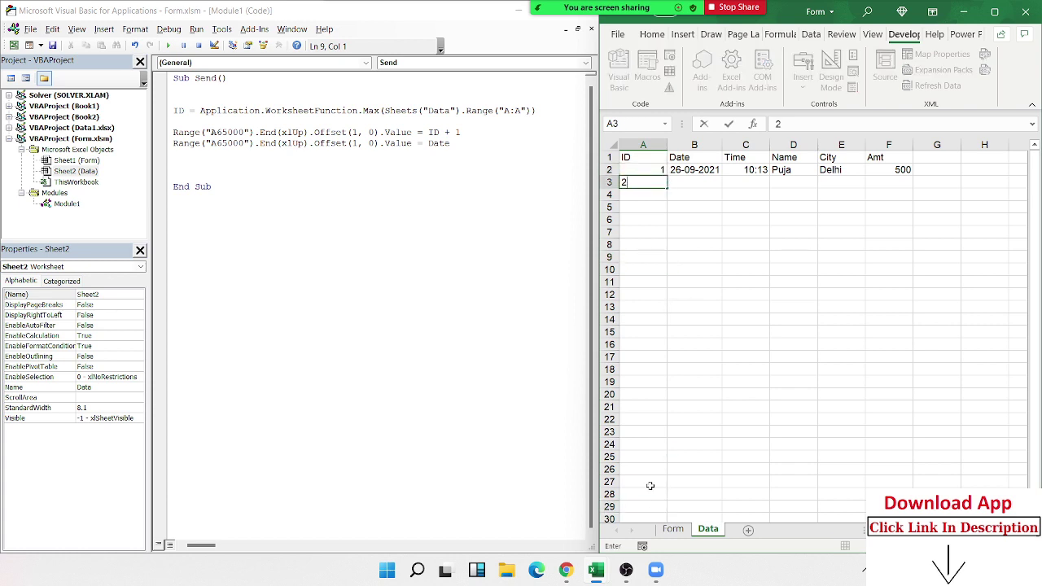
pyautogui.press('Tab')
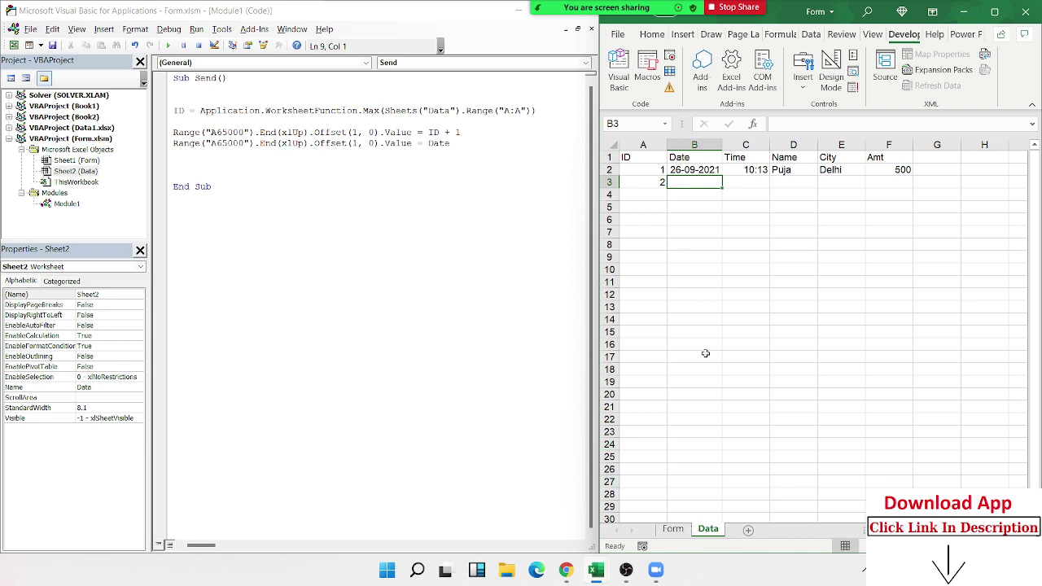
pyautogui.click(651, 505)
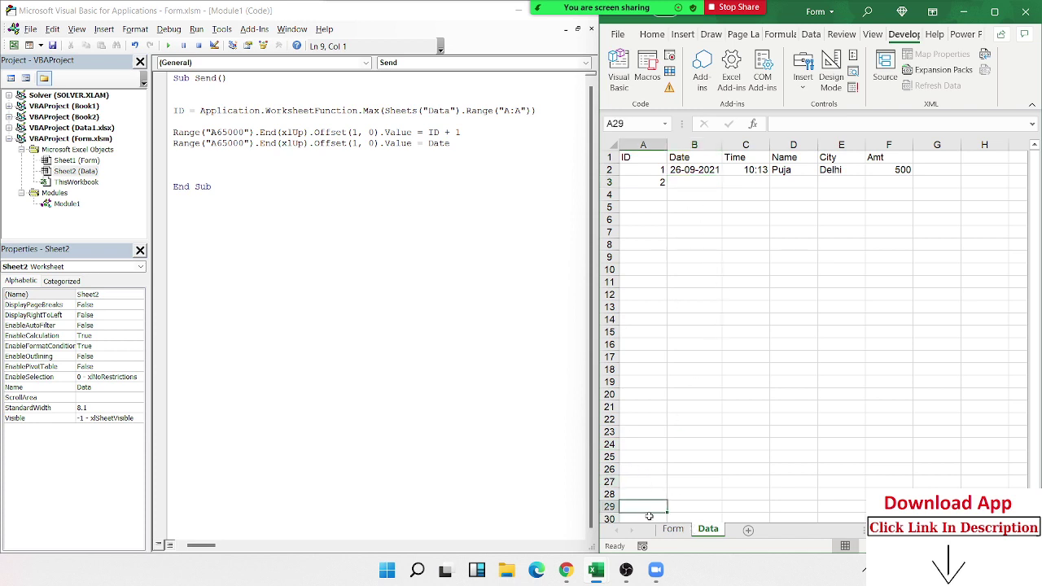
pyautogui.hotkey('ctrl', 'Up')
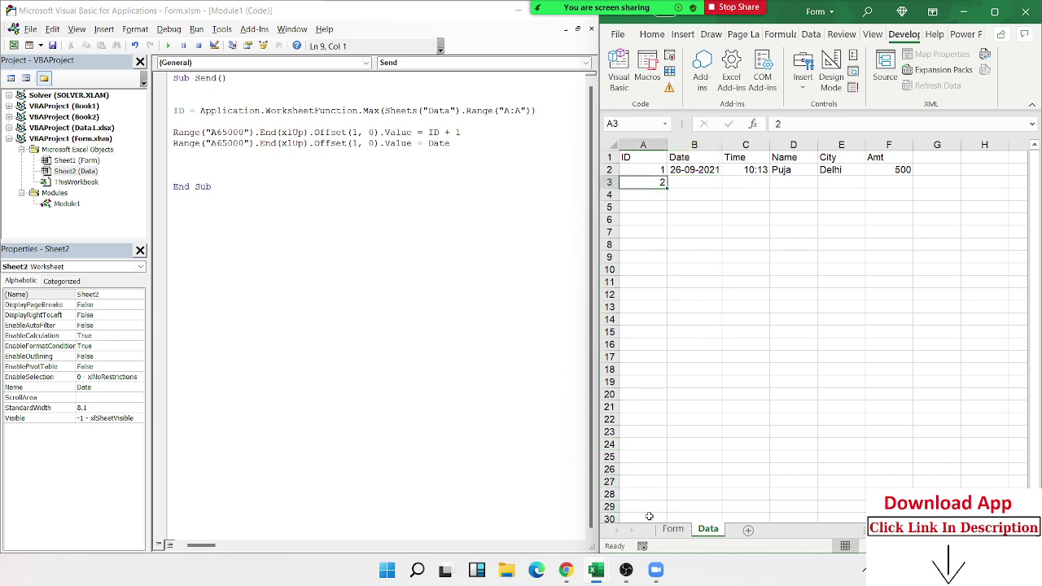
pyautogui.press('Right')
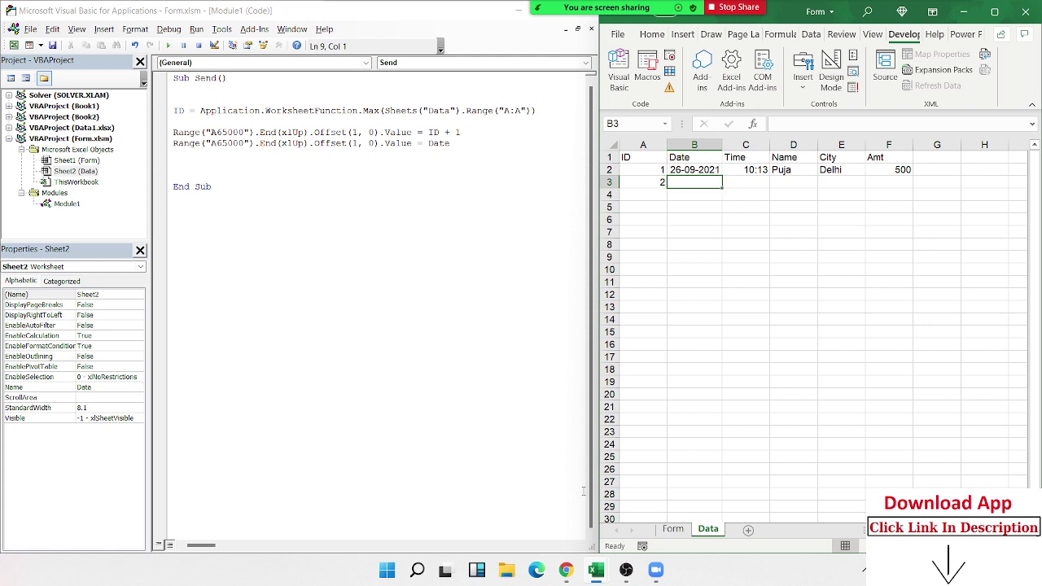
pyautogui.click(371, 143)
# Change the Date line's offset to Offset(0, 1)
pyautogui.doubleClick(372, 144)
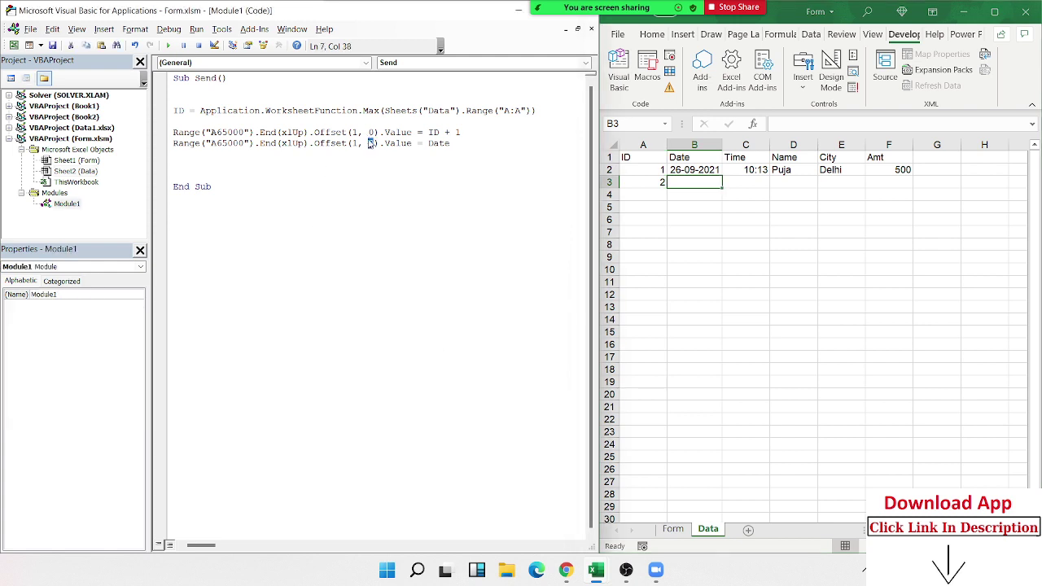
pyautogui.write('1')
pyautogui.doubleClick(353, 143)
pyautogui.write('0')
# Duplicate the Date line and make the copy write Time at Offset(0, 2)
pyautogui.press('Home')
pyautogui.hotkey('shift', 'Down')
pyautogui.hotkey('ctrl', 'c')
pyautogui.hotkey('ctrl', 'v')
pyautogui.hotkey('ctrl', 'v')
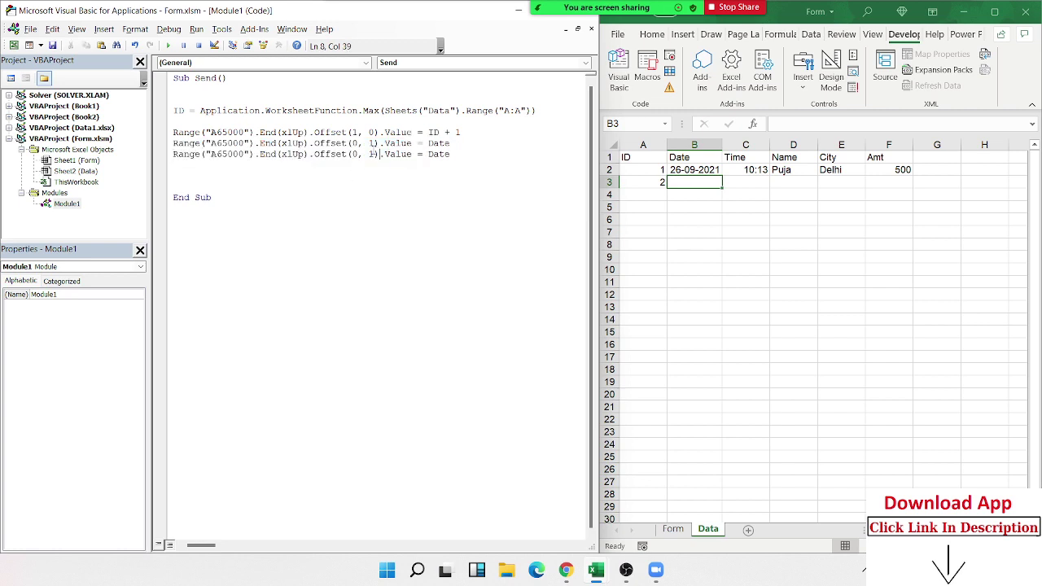
pyautogui.doubleClick(371, 154)
pyautogui.write('2')
pyautogui.doubleClick(438, 154)
pyautogui.write('tim')
pyautogui.write('e')
pyautogui.click(222, 195)
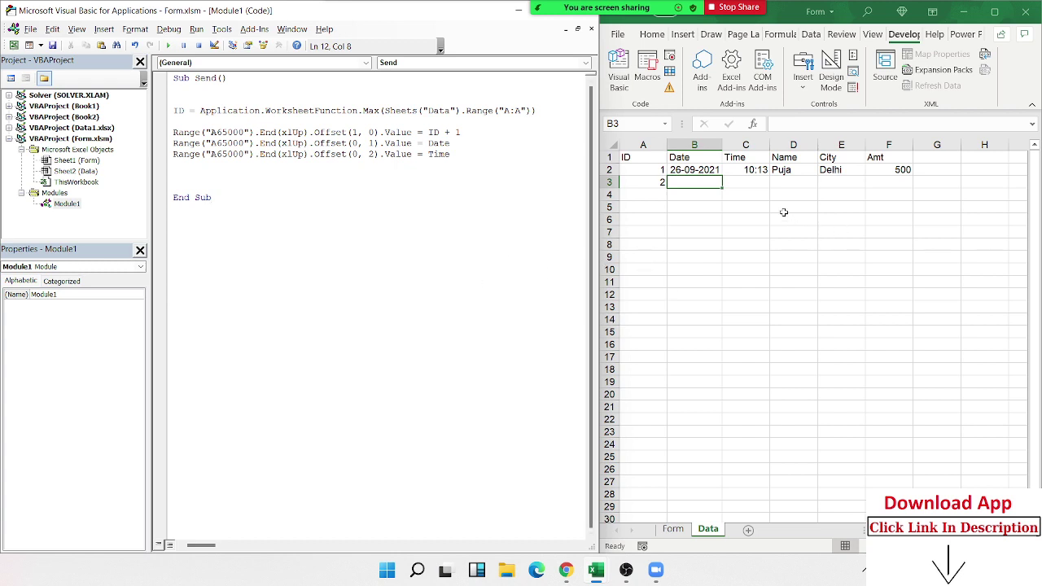
# Duplicate the Time line and start replacing its value with range(
pyautogui.moveTo(238, 156); pyautogui.dragTo(308, 174)
pyautogui.click(255, 172)
pyautogui.moveTo(172, 155); pyautogui.dragTo(179, 154)
pyautogui.press('Home')
pyautogui.hotkey('shift', 'Down')
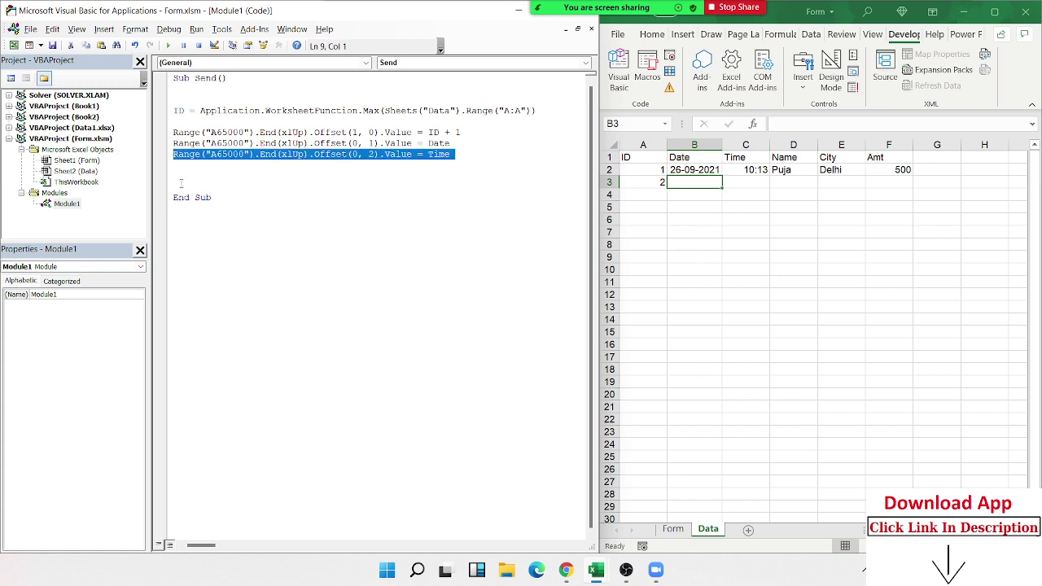
pyautogui.hotkey('ctrl', 'c')
pyautogui.hotkey('ctrl', 'v')
pyautogui.hotkey('ctrl', 'v')
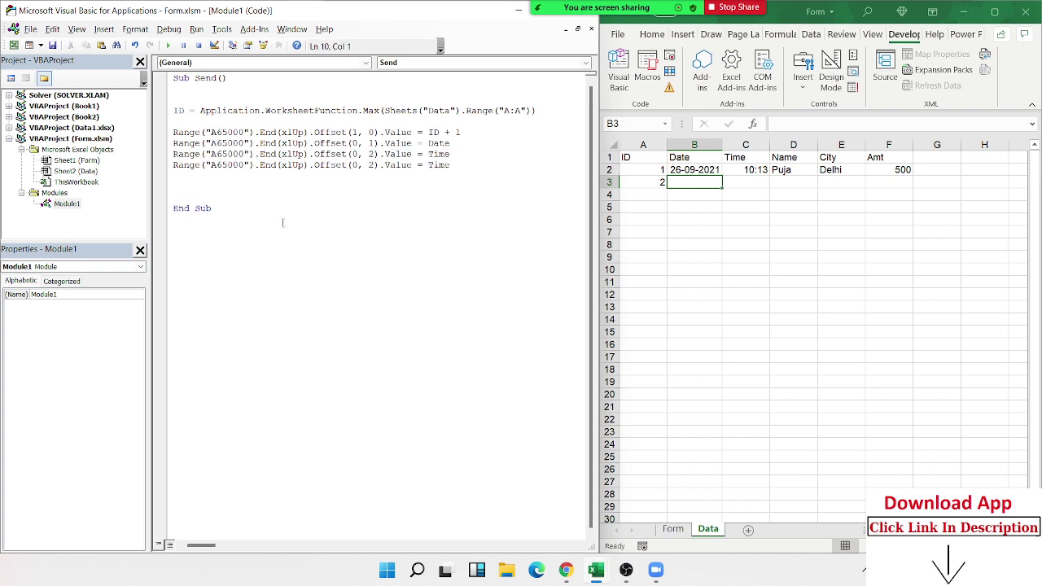
pyautogui.doubleClick(438, 166)
pyautogui.write('range')
pyautogui.write('(')
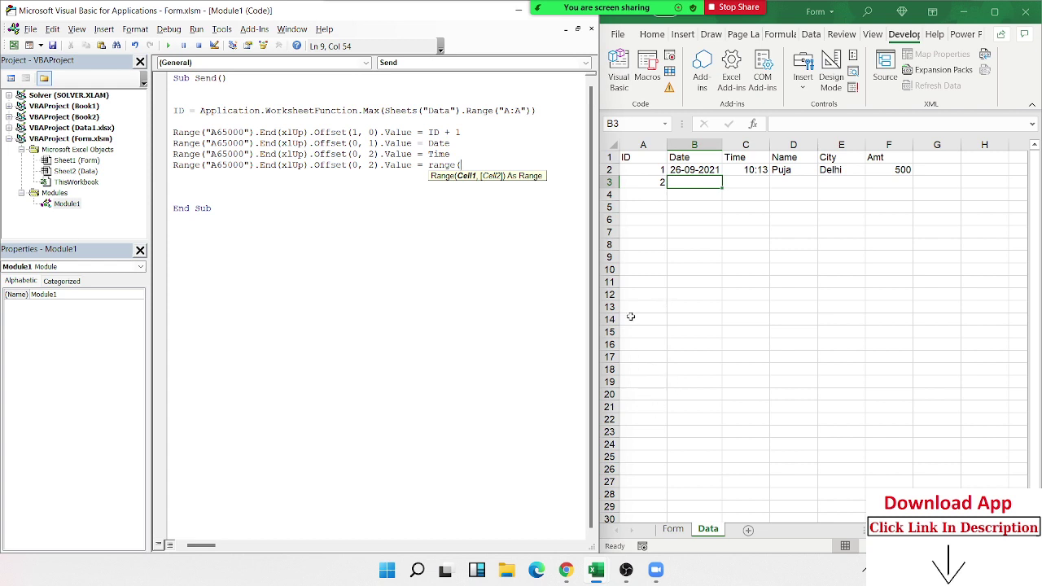
# Finish the fourth line as = Range("B3").Value, the Name cell on the Form sheet
pyautogui.click(673, 530)
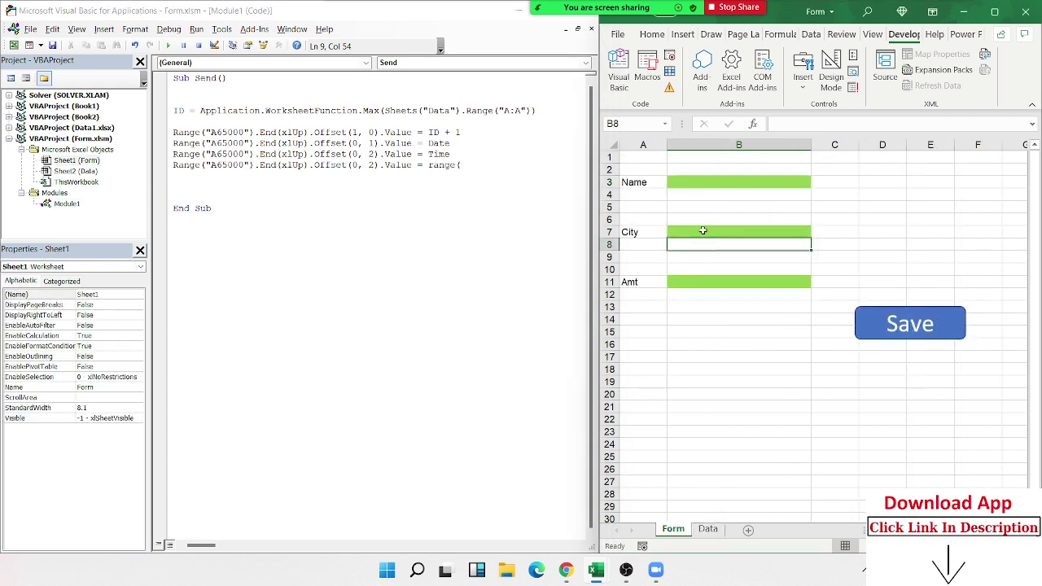
pyautogui.click(705, 182)
pyautogui.click(463, 165)
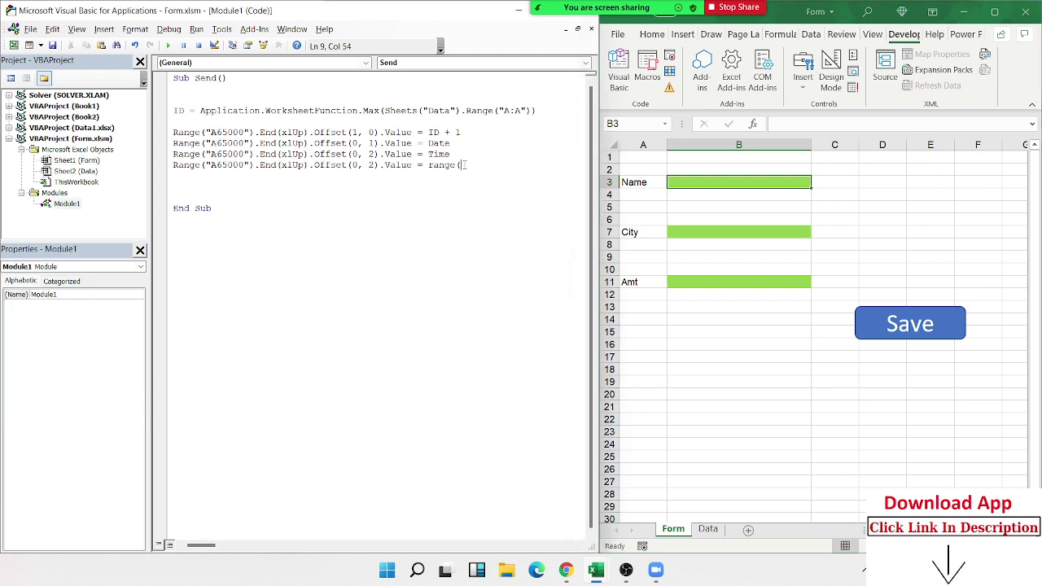
pyautogui.write('"B3')
pyautogui.write('").v')
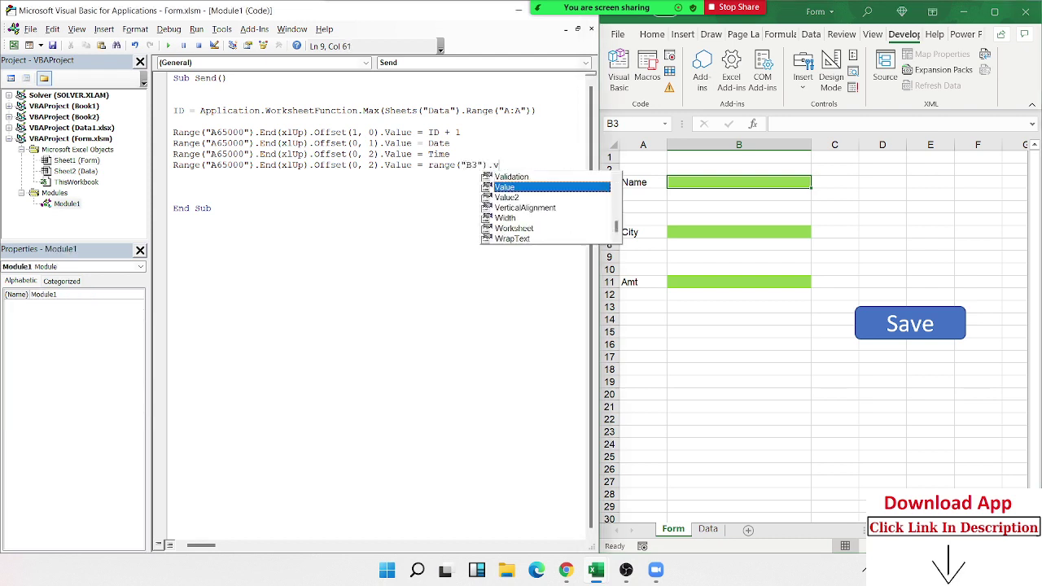
pyautogui.press('Tab')
pyautogui.click(454, 201)
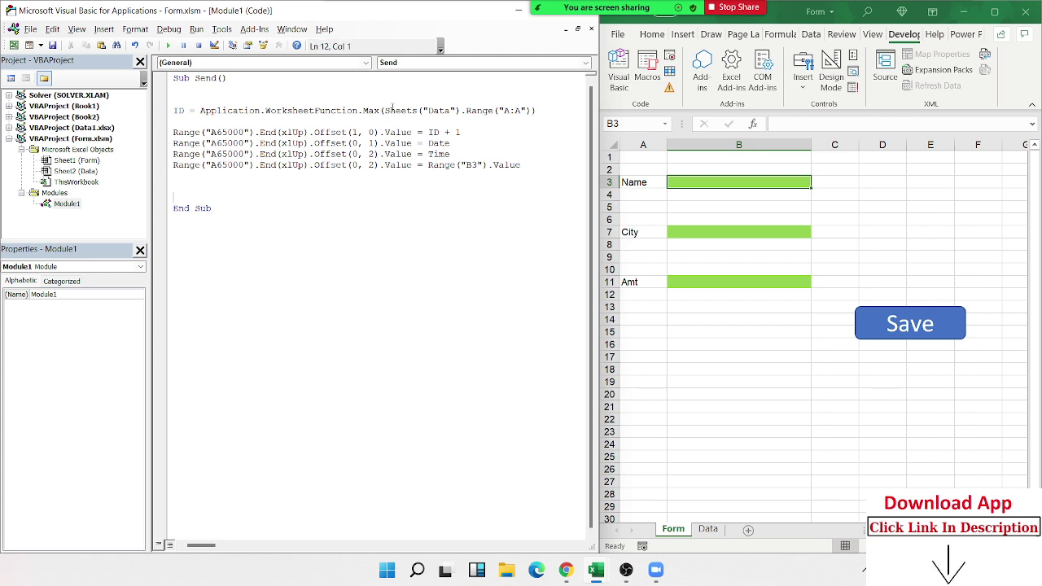
pyautogui.moveTo(384, 109); pyautogui.dragTo(467, 114)
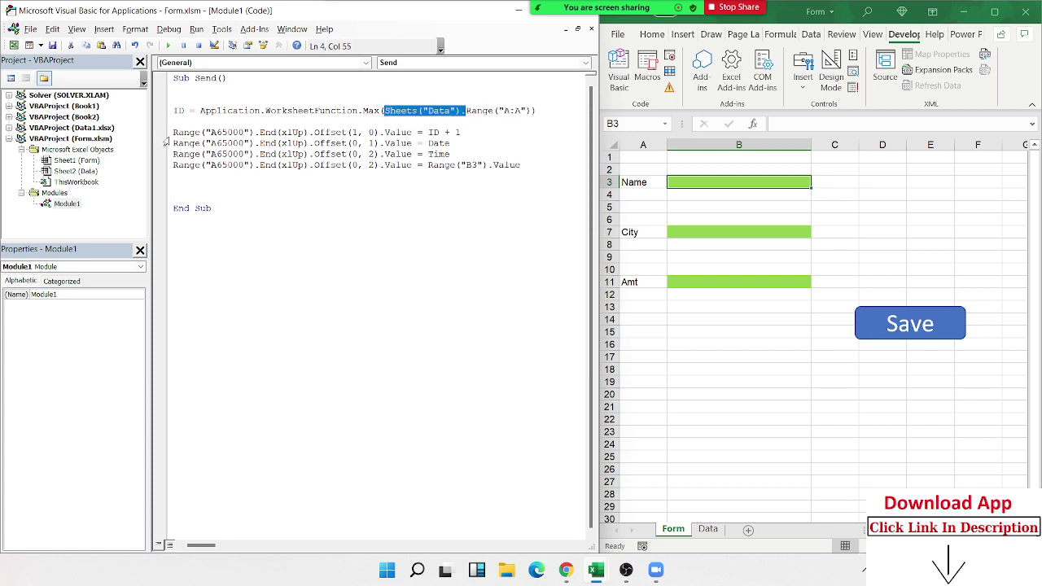
# Prefix each of the four Range write lines with Sheets("Data")
pyautogui.click(174, 132)
pyautogui.hotkey('ctrl', 'v')
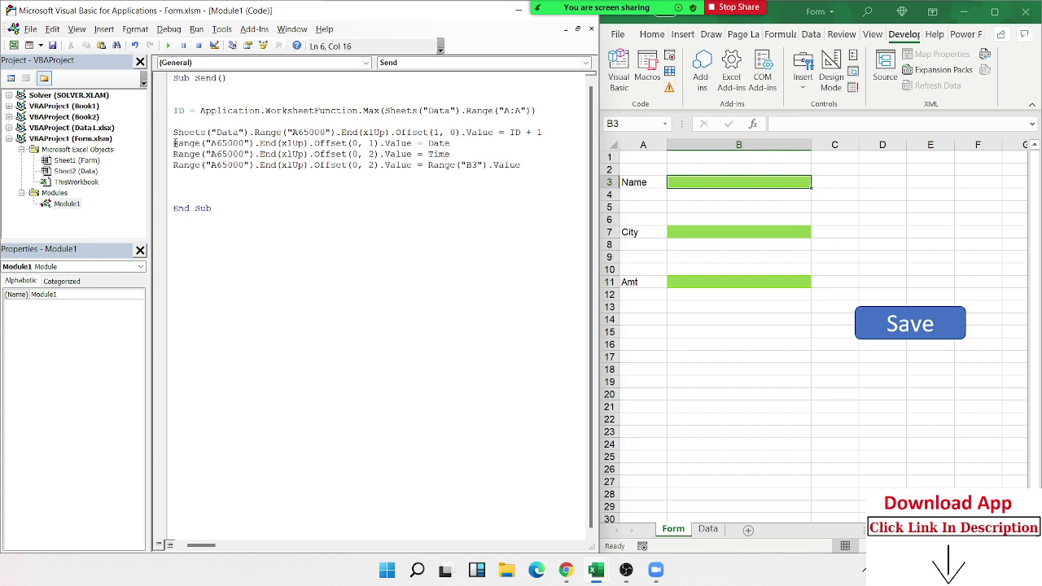
pyautogui.hotkey('ctrl', 'v')
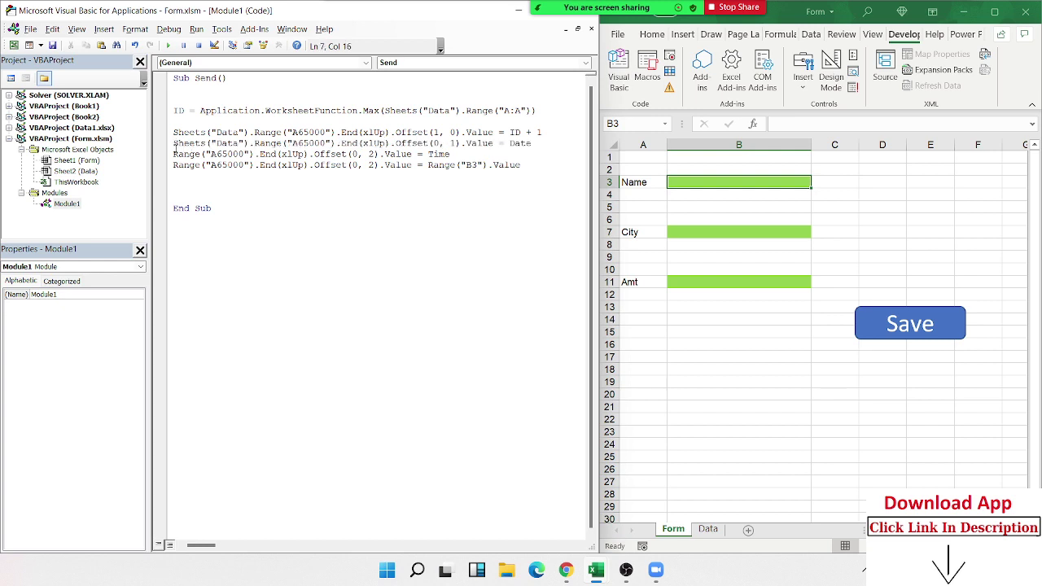
pyautogui.click(173, 154)
pyautogui.hotkey('ctrl', 'v')
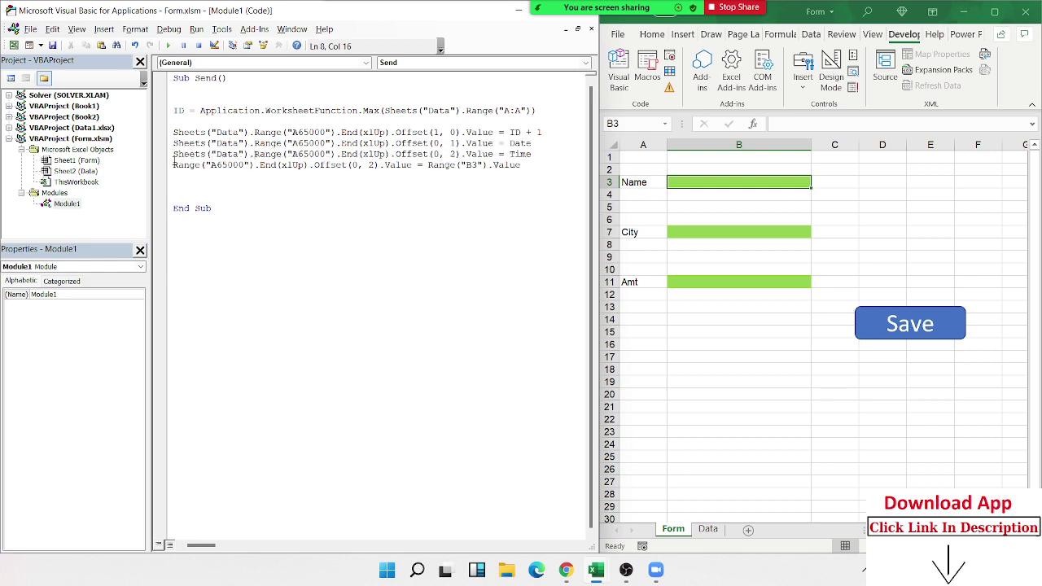
pyautogui.hotkey('ctrl', 'v')
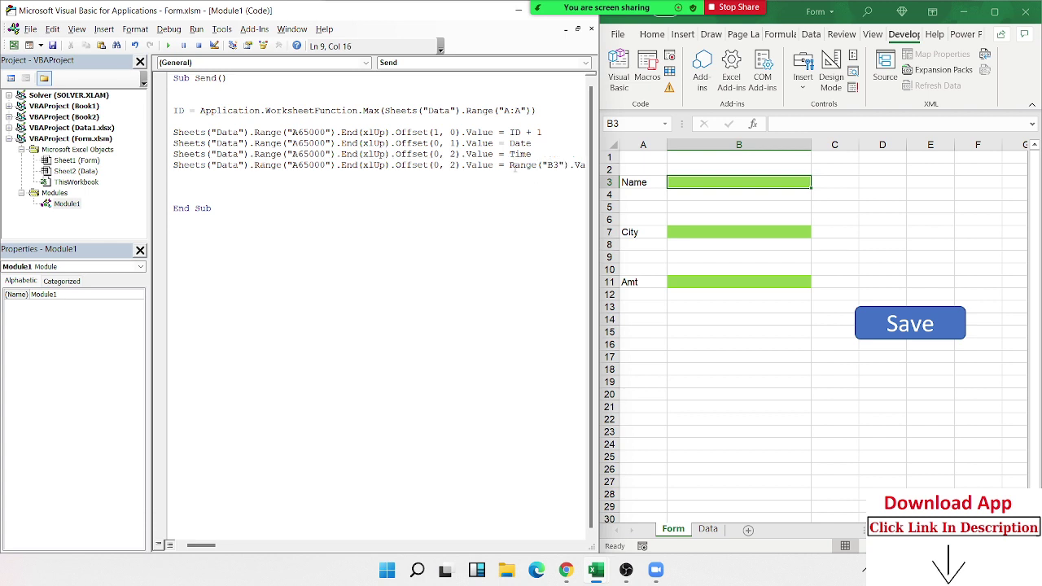
# Remove the mistaken Sheets("Data") prefix before Range("B3") after the compile error
pyautogui.click(510, 166)
pyautogui.hotkey('ctrl', 'v')
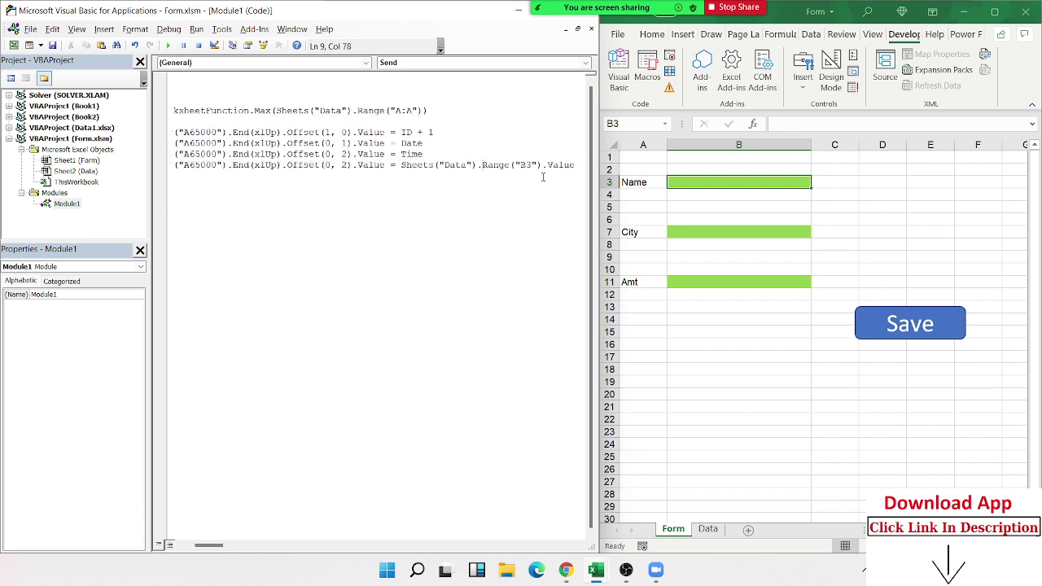
pyautogui.doubleClick(457, 166)
pyautogui.press('Return')
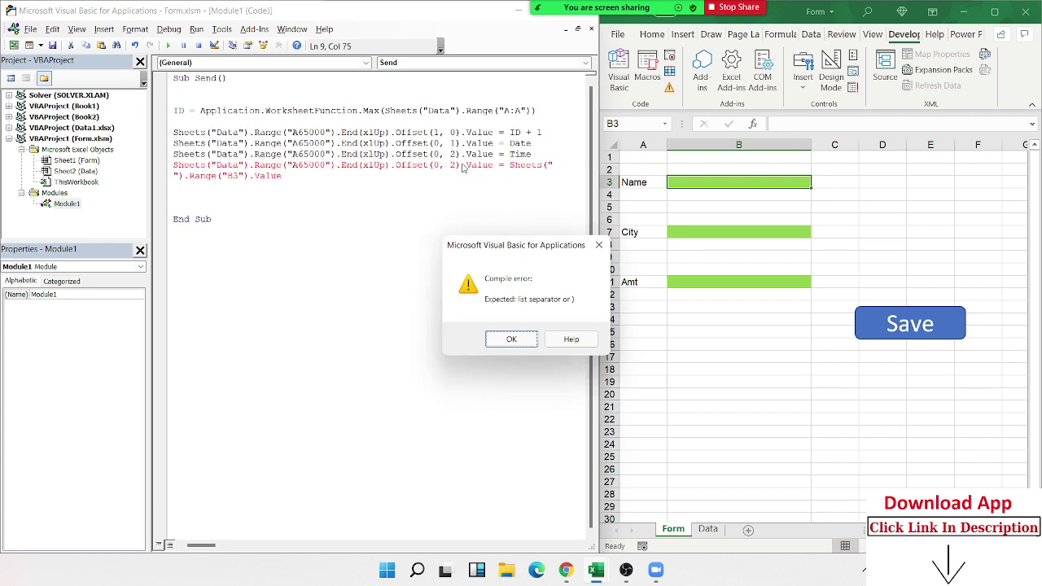
pyautogui.press('Return')
pyautogui.hotkey('ctrl', 'z')
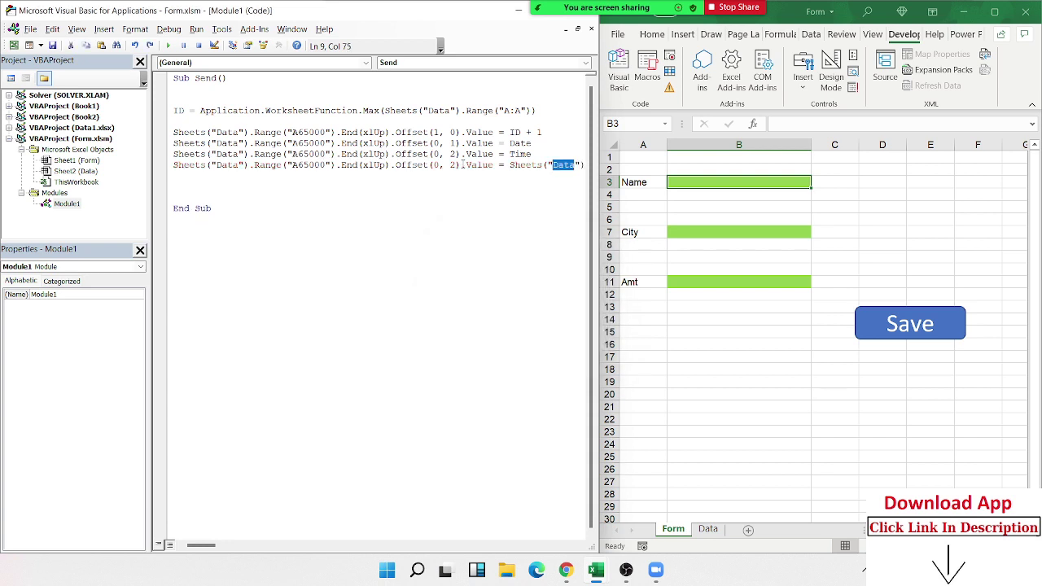
pyautogui.moveTo(509, 165); pyautogui.dragTo(586, 173)
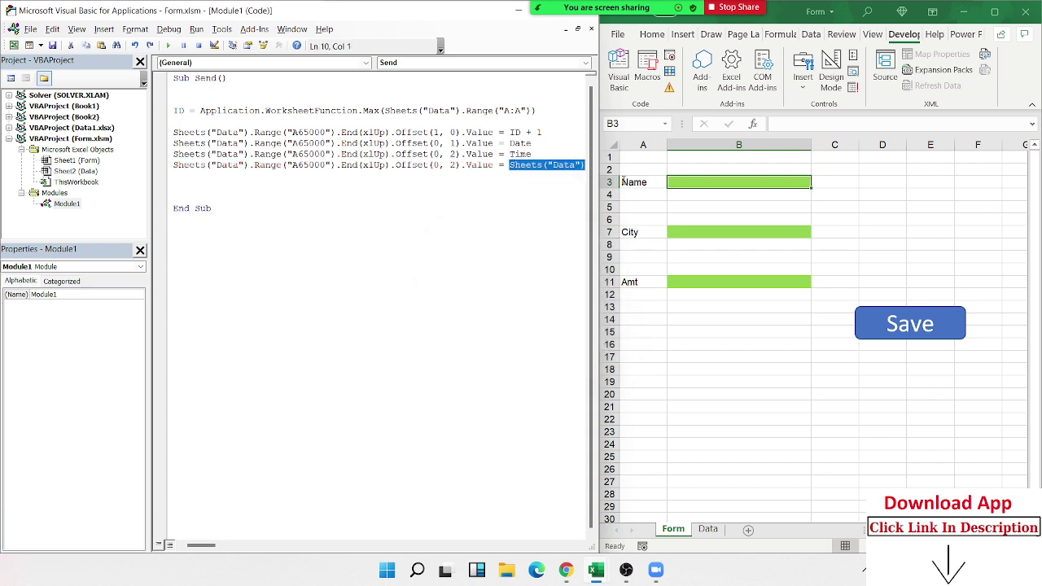
pyautogui.hotkey('ctrl', 'v')
pyautogui.click(542, 189)
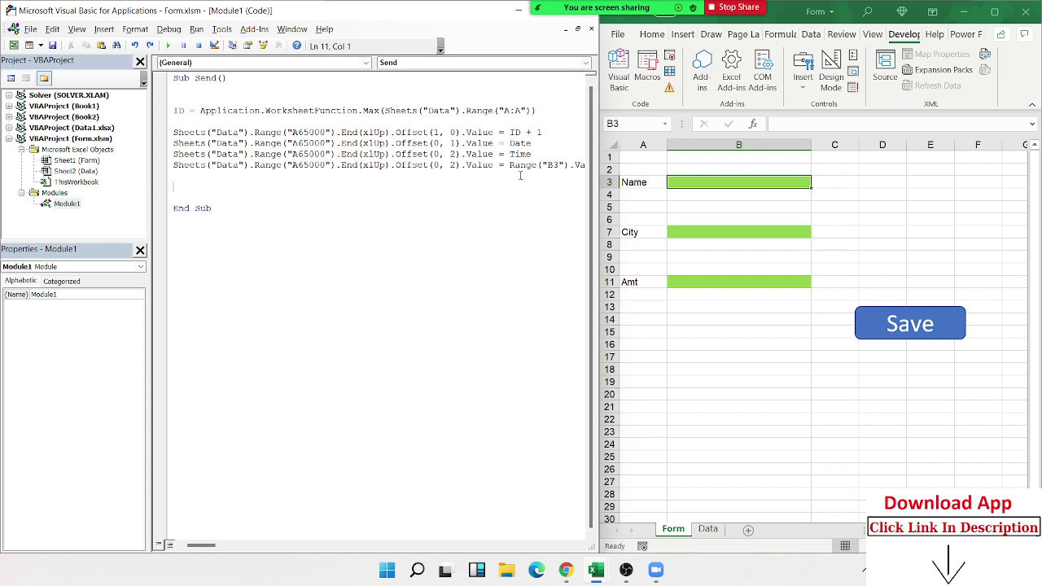
# Select the Name line's column offset to change Offset(0, 2) to Offset(0, 3)
pyautogui.moveTo(585, 165)
pyautogui.mouseDown()
pyautogui.moveTo(553, 166)
pyautogui.moveTo(586, 165)
pyautogui.mouseUp()
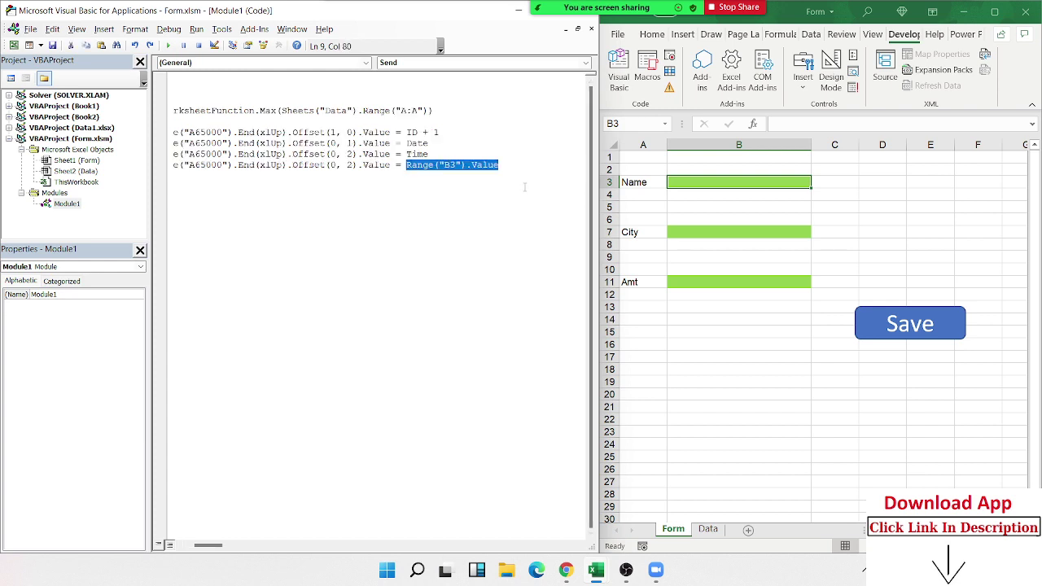
pyautogui.click(407, 165)
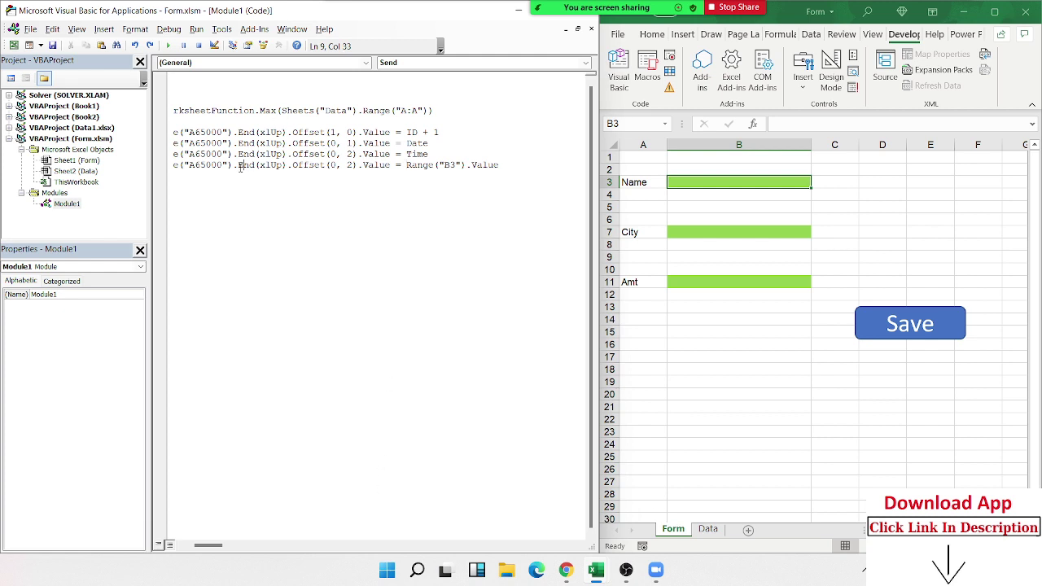
pyautogui.moveTo(243, 165); pyautogui.dragTo(216, 153)
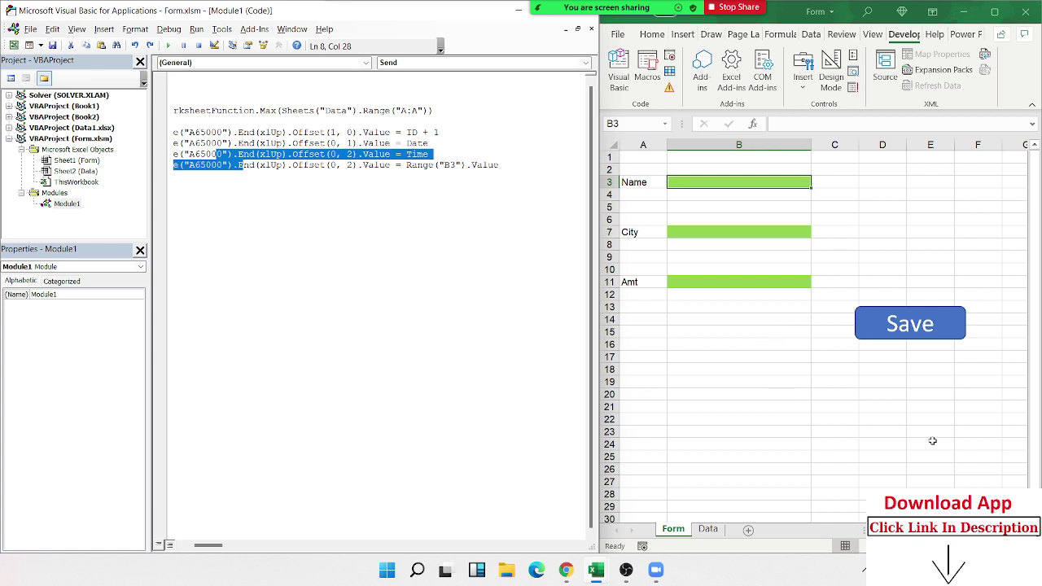
pyautogui.click(382, 112)
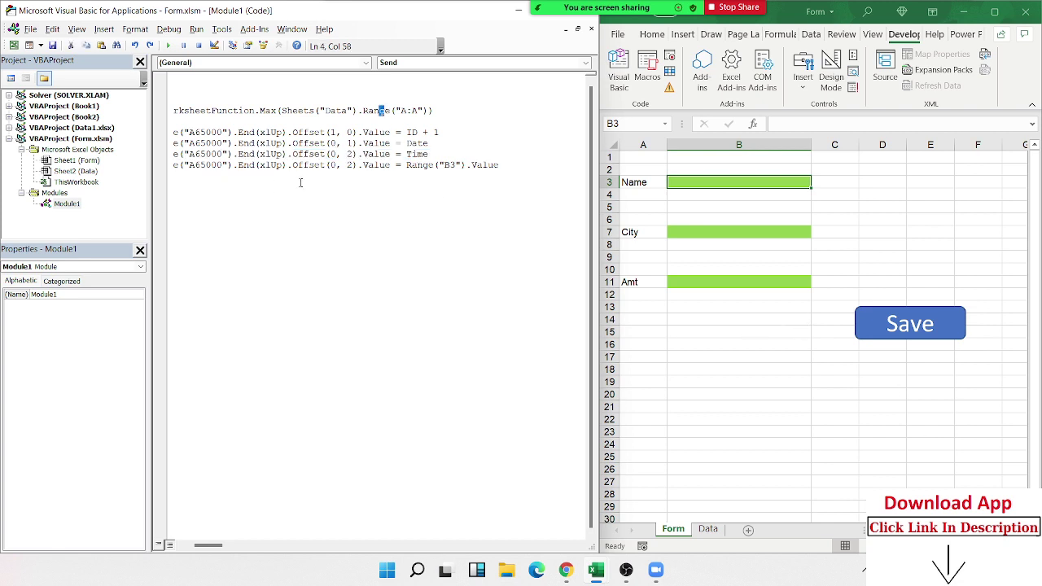
pyautogui.click(300, 176)
pyautogui.doubleClick(453, 165)
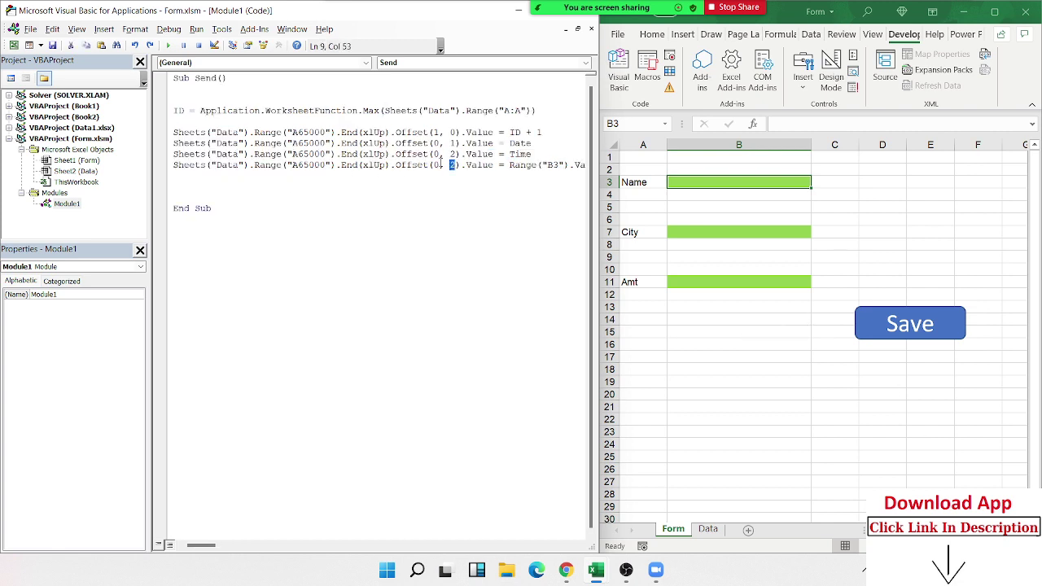
# Duplicate the Name line twice and set the copies' column offsets to 4 and 5
pyautogui.write('3')
pyautogui.click(169, 166)
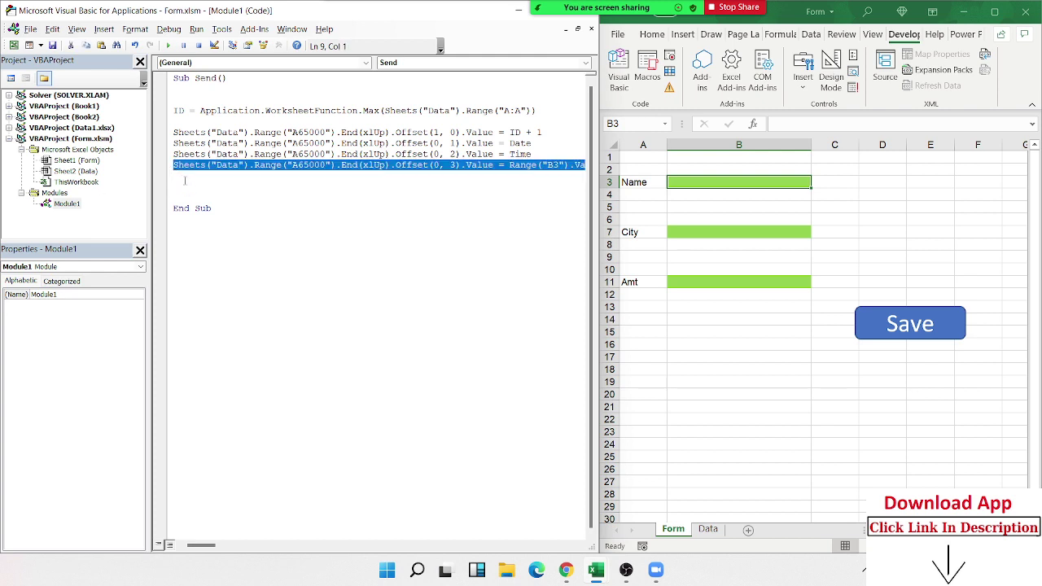
pyautogui.hotkey('ctrl', 'c')
pyautogui.hotkey('ctrl', 'v')
pyautogui.hotkey('ctrl', 'v')
pyautogui.hotkey('ctrl', 'v')
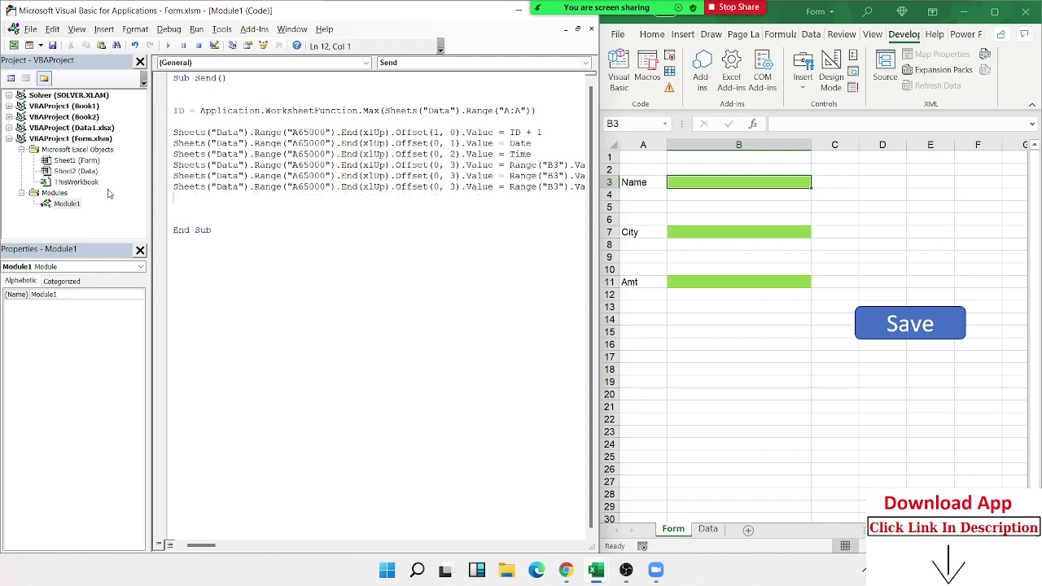
pyautogui.doubleClick(453, 175)
pyautogui.write('4')
pyautogui.doubleClick(452, 187)
pyautogui.write('5')
# Point the two copies at cells B7 and B11, and begin a msgbox line below them
pyautogui.click(550, 175)
pyautogui.press('Delete')
pyautogui.write('7')
pyautogui.moveTo(553, 186); pyautogui.dragTo(559, 186)
pyautogui.write('11')
pyautogui.click(235, 208)
pyautogui.write('msgbox')
pyautogui.write(' "Ple')
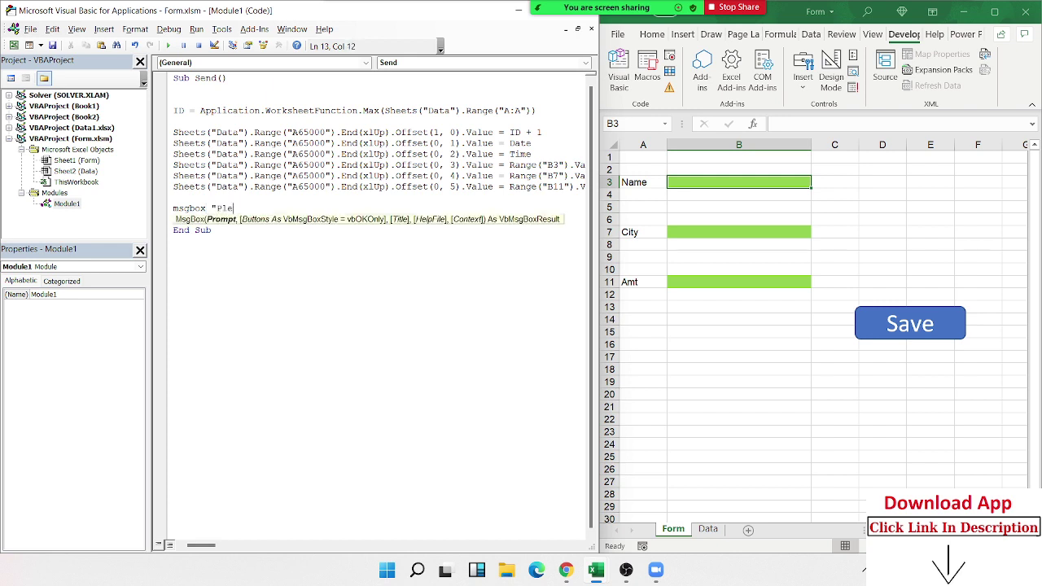
pyautogui.write('ase Ent')
pyautogui.write('er')
# Finish the message line as MsgBox "Data Saved" and add a blank line after it
pyautogui.press('BackSpace')
pyautogui.press('BackSpace')
pyautogui.press('BackSpace')
pyautogui.press('BackSpace')
pyautogui.press('BackSpace')
pyautogui.press('BackSpace')
pyautogui.press('BackSpace')
pyautogui.press('BackSpace')
pyautogui.write('D')
pyautogui.write('ata Sa')
pyautogui.write('ved')
pyautogui.write('"')
pyautogui.press('Return')
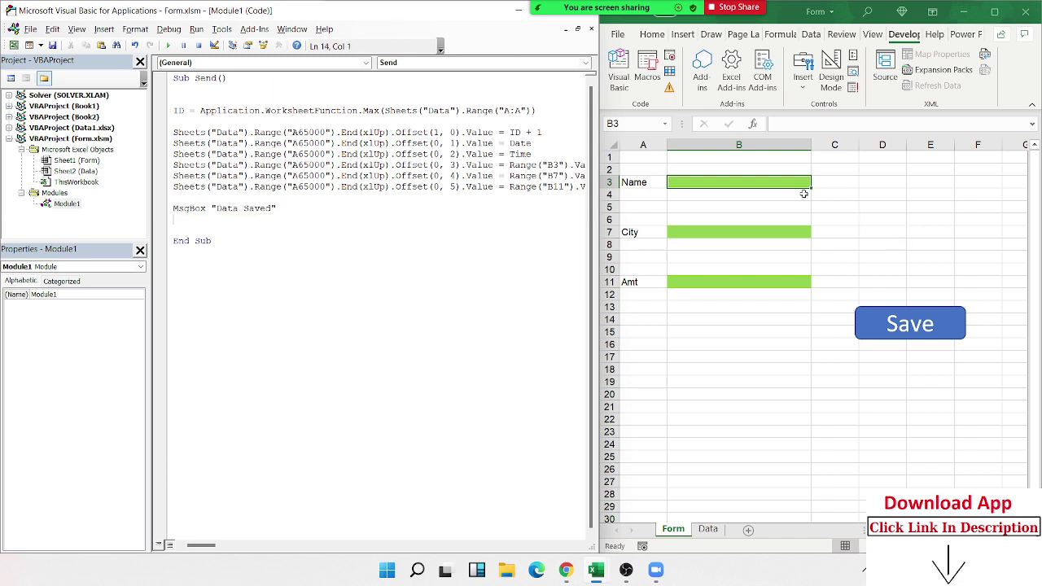
pyautogui.press('Return')
# Add the line Range("B3,B7,B11").ClearContents to the Send macro, using IntelliSense for ClearContents
pyautogui.write('ra')
pyautogui.write('nge("')
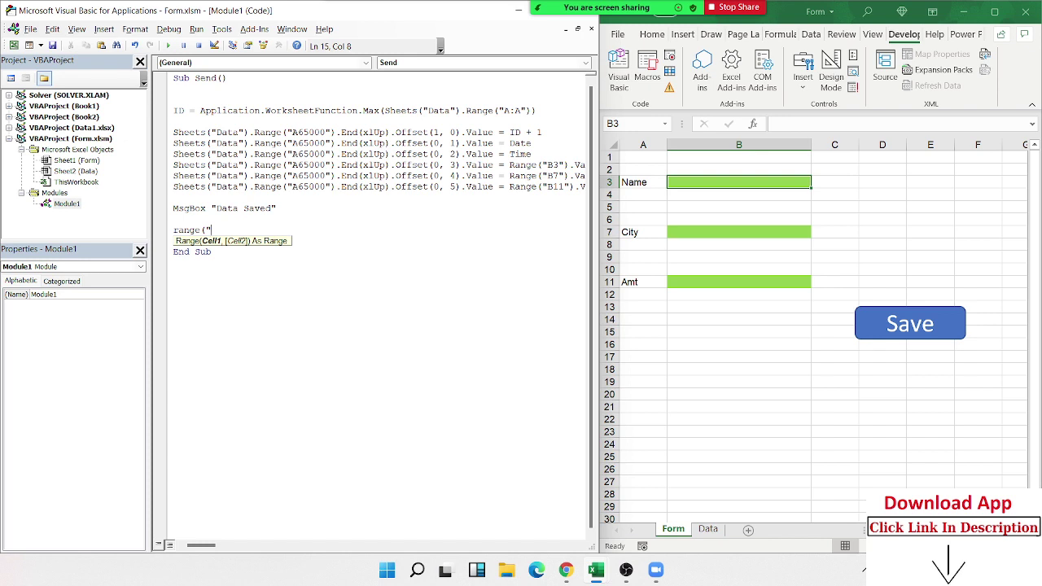
pyautogui.write('B3,')
pyautogui.write('B7,')
pyautogui.write('B11"')
pyautogui.write(')')
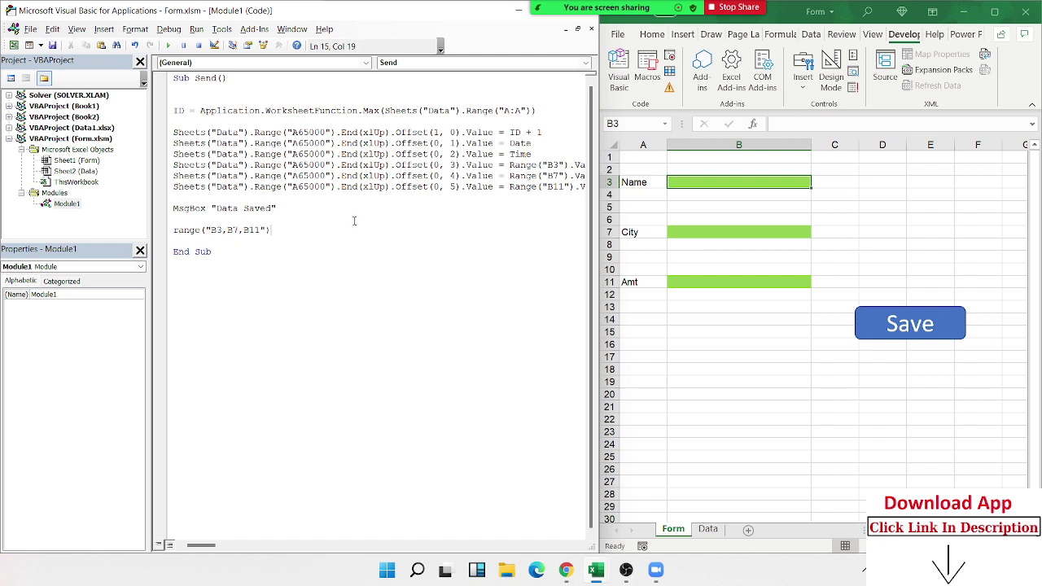
pyautogui.write('.cl')
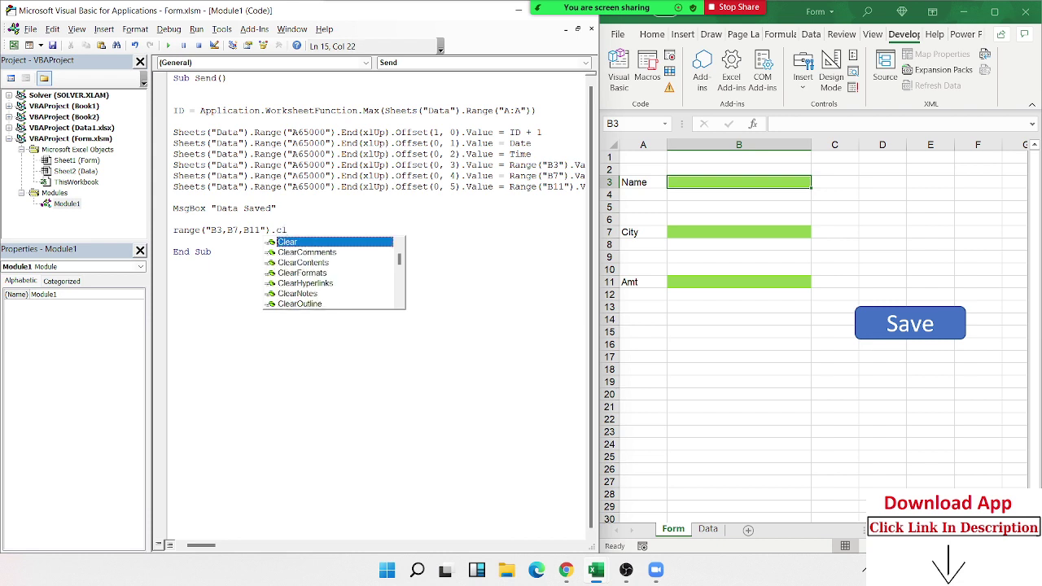
pyautogui.press('Down')
pyautogui.press('Down')
pyautogui.press('Return')
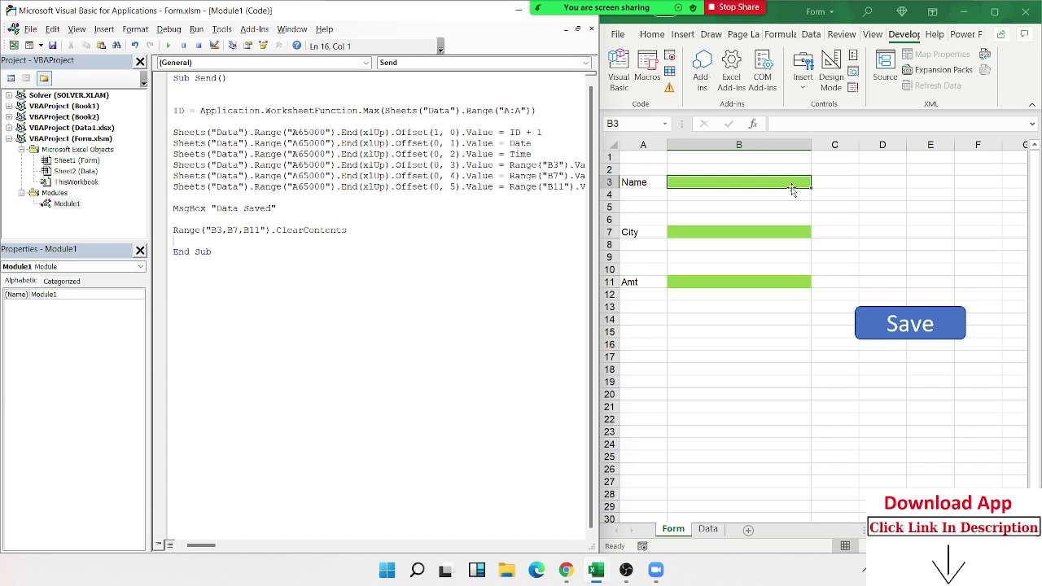
pyautogui.moveTo(790, 182)
pyautogui.mouseDown()
pyautogui.moveTo(1006, 193)
pyautogui.moveTo(991, 181)
pyautogui.mouseUp()
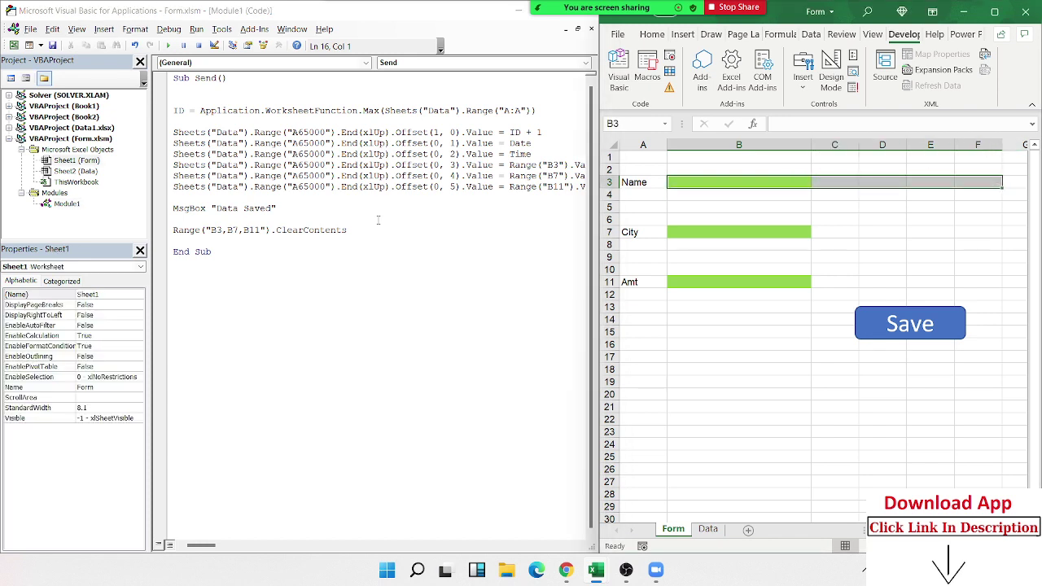
# Enter a sample name, Noida and 500 into Form cells B3, B7 and B11
pyautogui.click(224, 258)
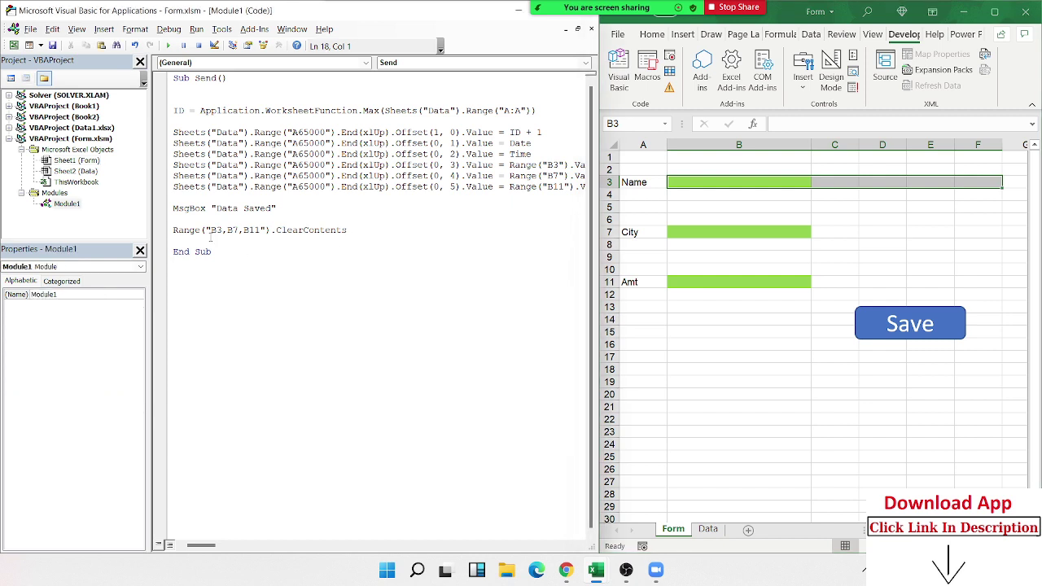
pyautogui.click(214, 238)
pyautogui.click(735, 204)
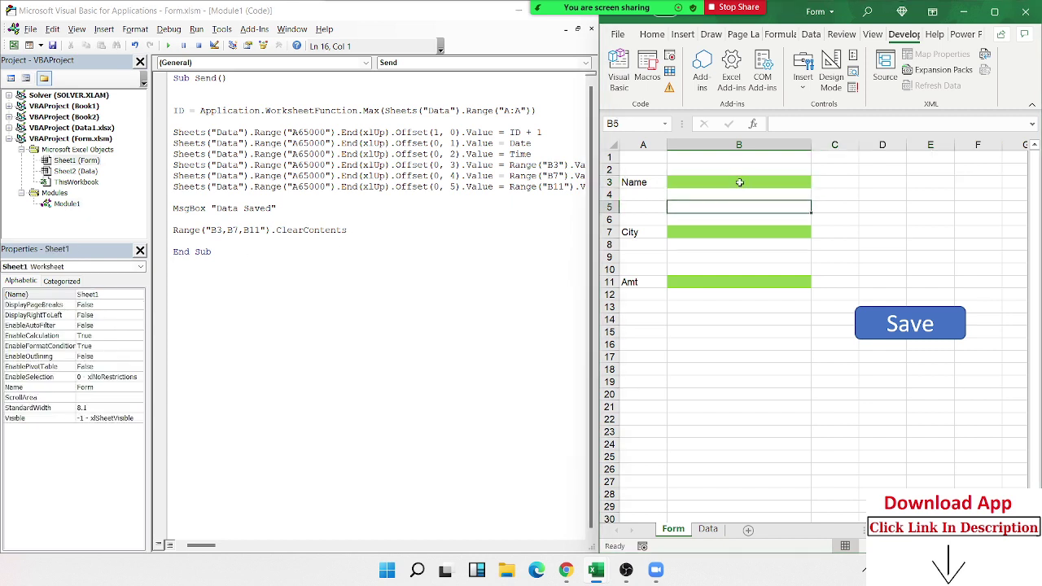
pyautogui.click(737, 181)
pyautogui.write('Puja')
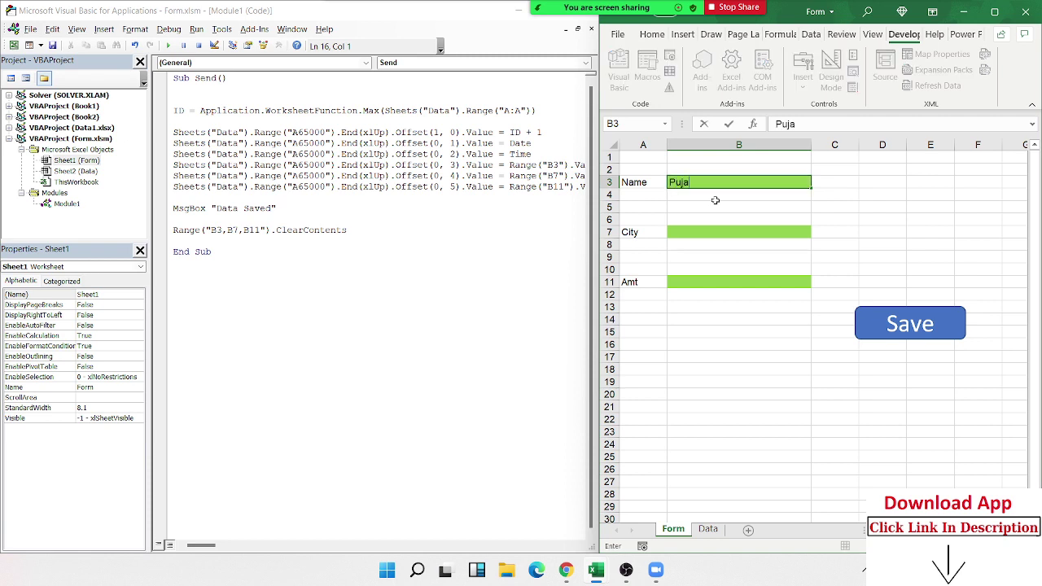
pyautogui.click(679, 237)
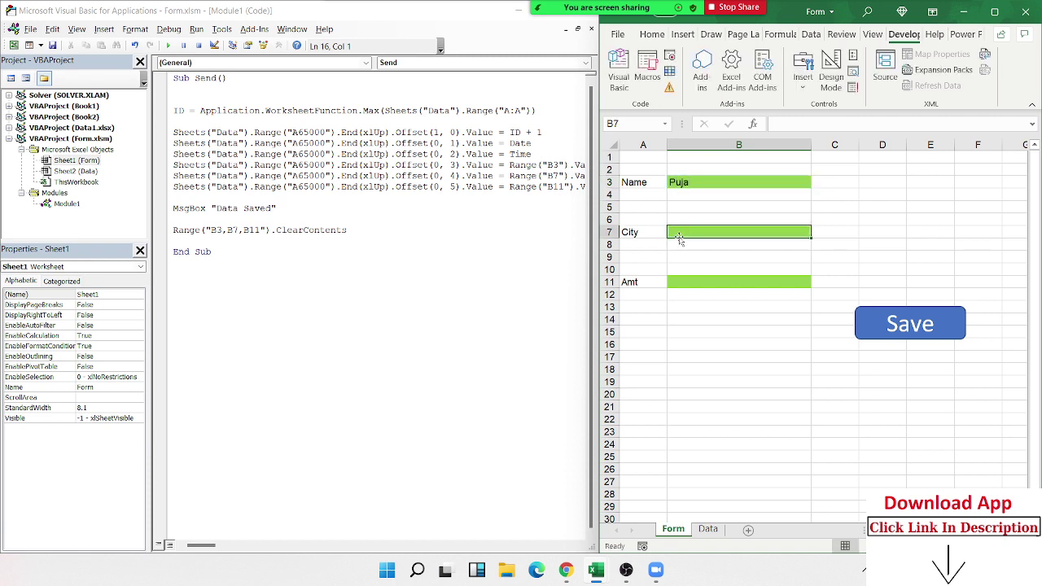
pyautogui.write('Noida')
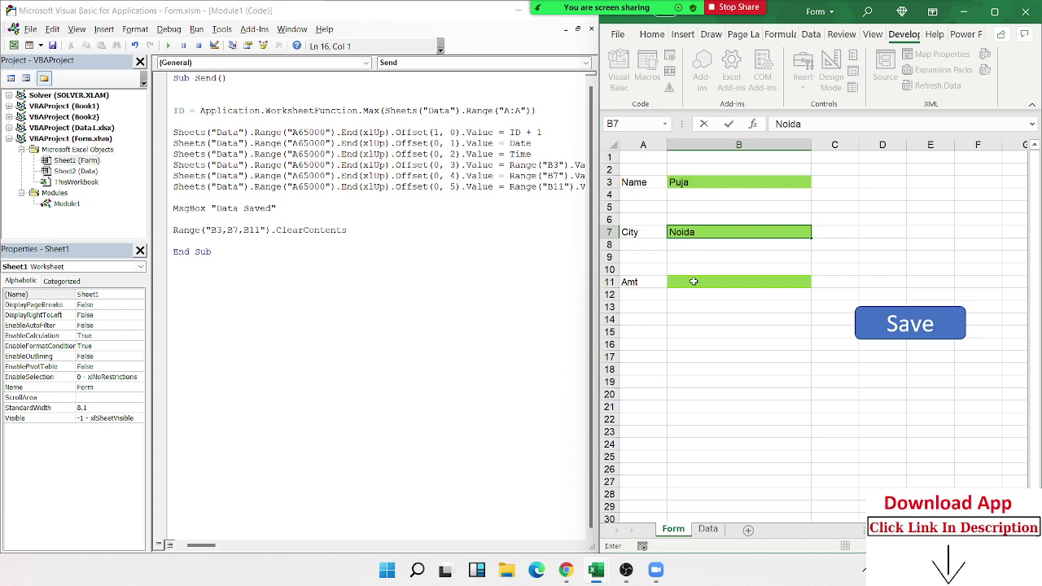
pyautogui.click(694, 281)
pyautogui.write('500')
pyautogui.click(715, 322)
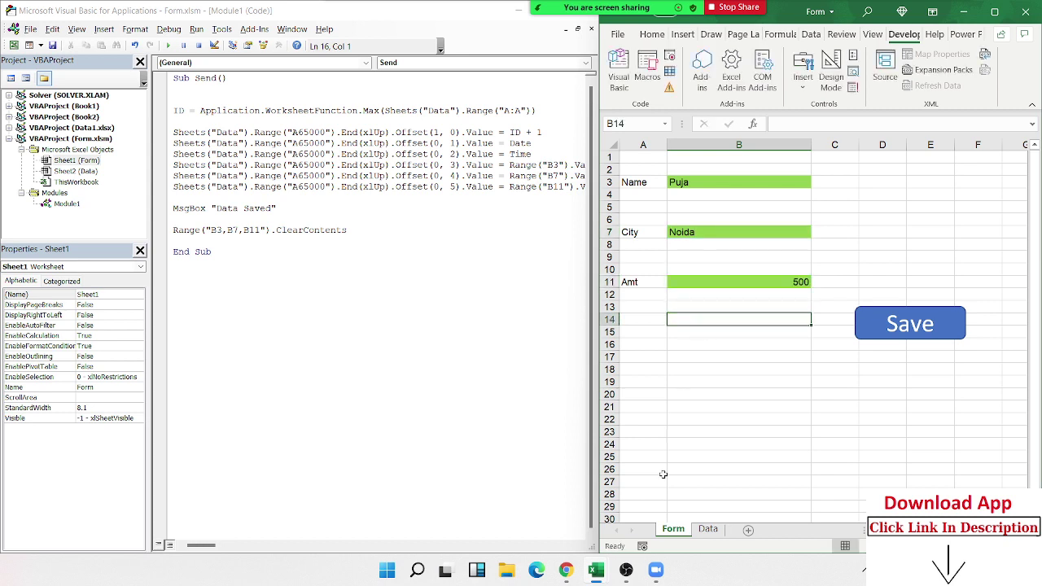
# Delete the stray 2 from Data sheet cell A3, then return to the Form sheet
pyautogui.click(707, 529)
pyautogui.click(640, 186)
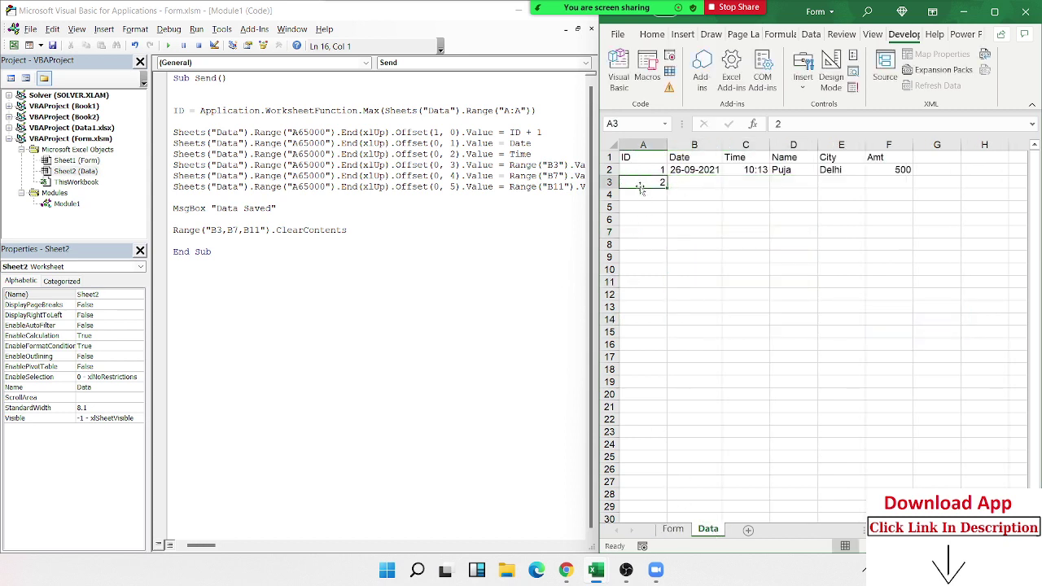
pyautogui.press('Delete')
pyautogui.click(672, 529)
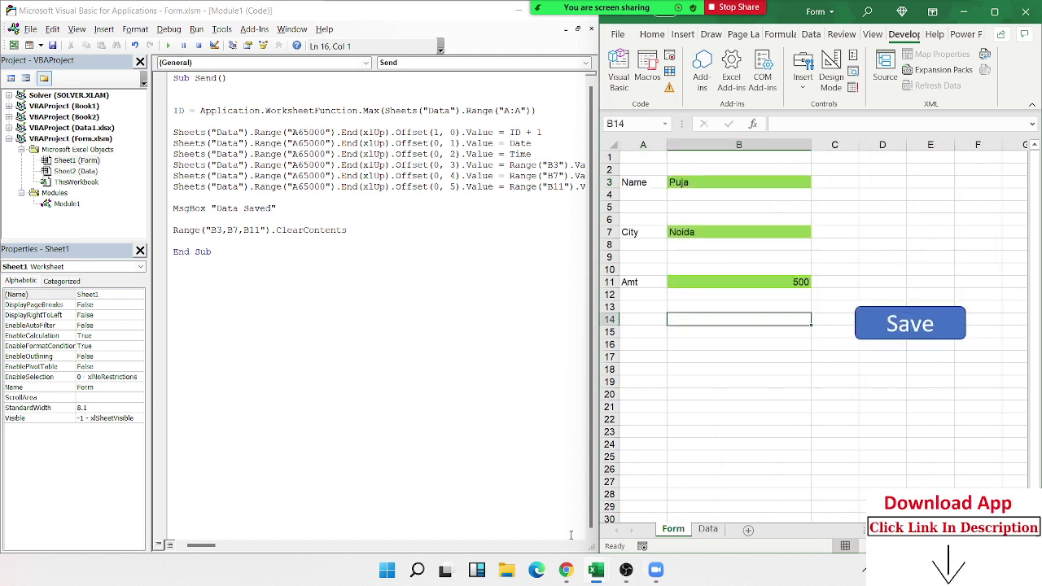
# Assign the Send macro to the Save rectangle through its Assign Macro option
pyautogui.click(834, 427)
pyautogui.keyDown('ctrl'); pyautogui.click(909, 324); pyautogui.keyUp('ctrl')
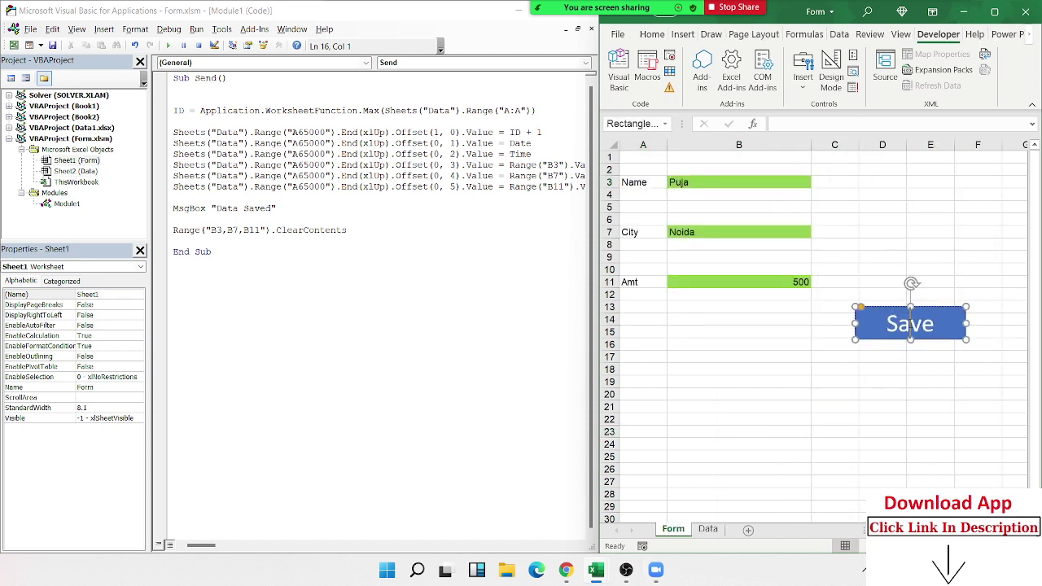
pyautogui.click(866, 379)
pyautogui.keyDown('ctrl'); pyautogui.click(889, 333); pyautogui.keyUp('ctrl')
pyautogui.click(879, 395)
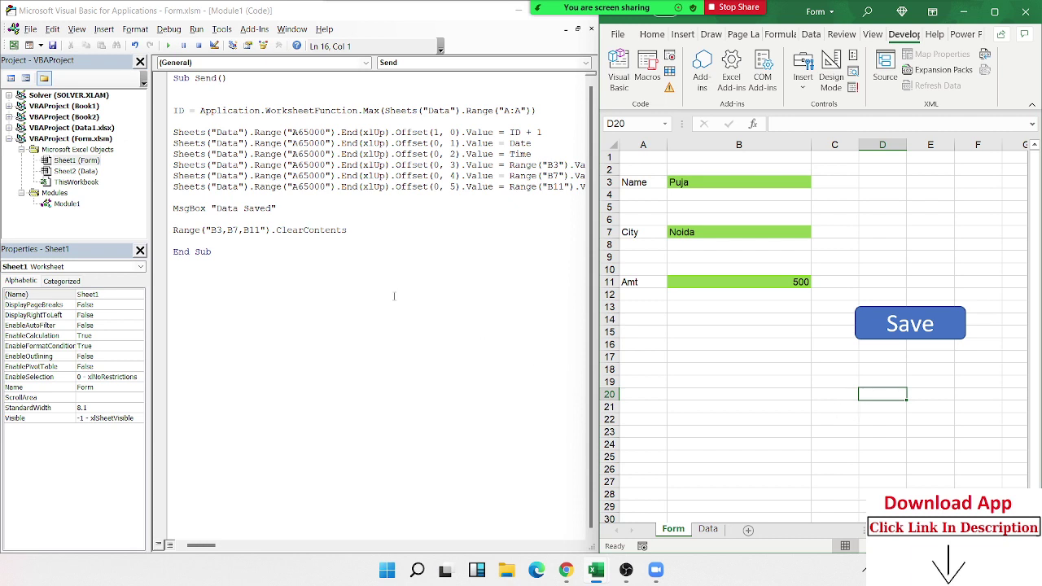
pyautogui.moveTo(396, 295); pyautogui.dragTo(210, 78)
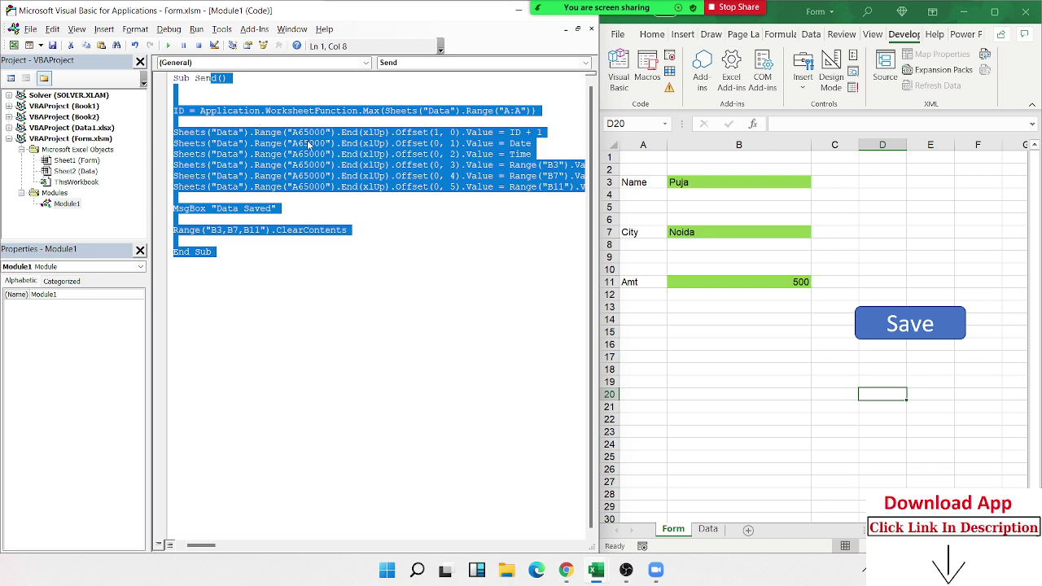
pyautogui.click(904, 349)
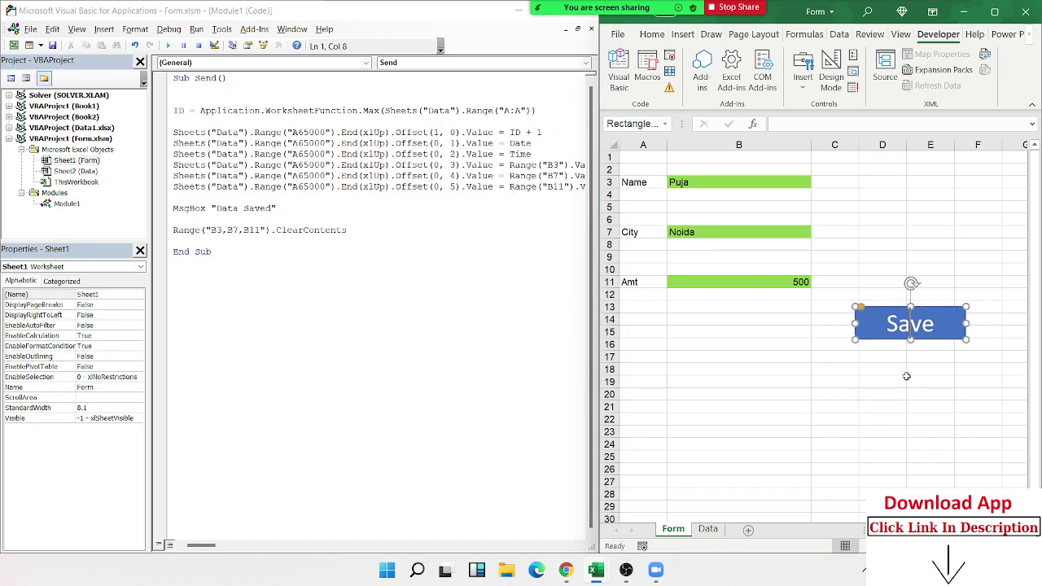
pyautogui.click(861, 394)
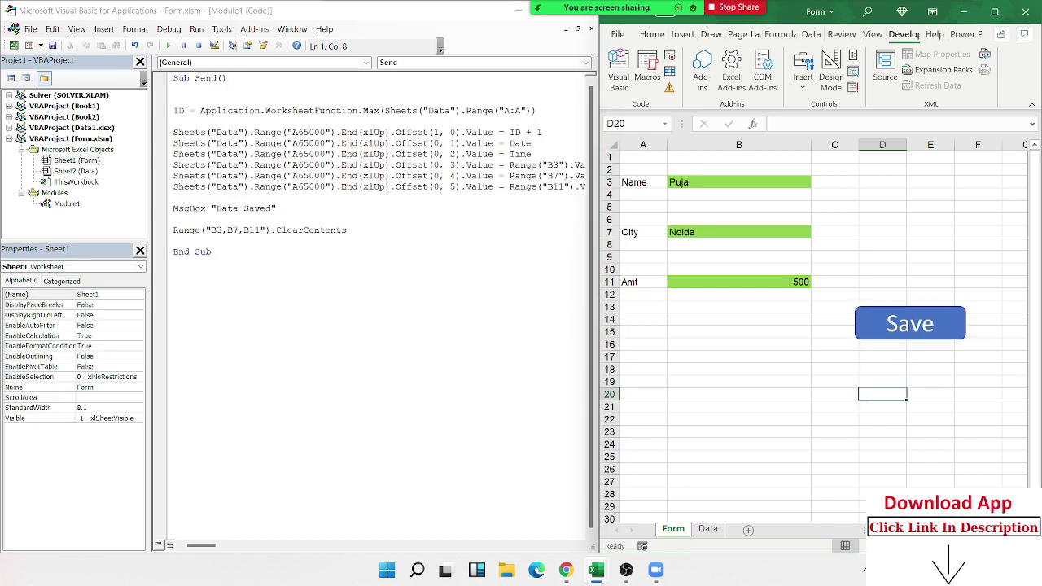
pyautogui.click(895, 326)
pyautogui.rightClick(895, 325)
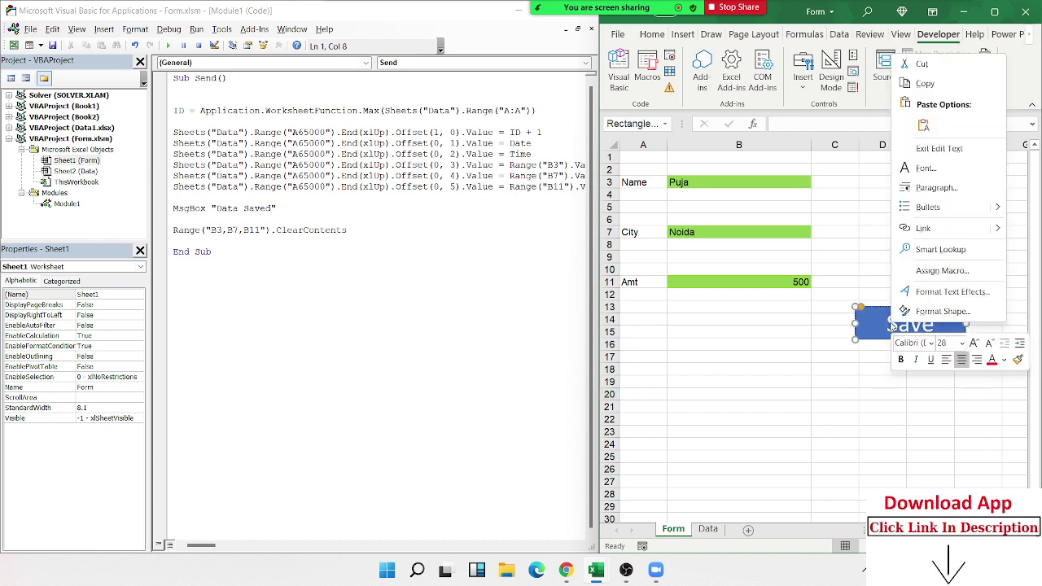
pyautogui.click(920, 273)
pyautogui.click(760, 192)
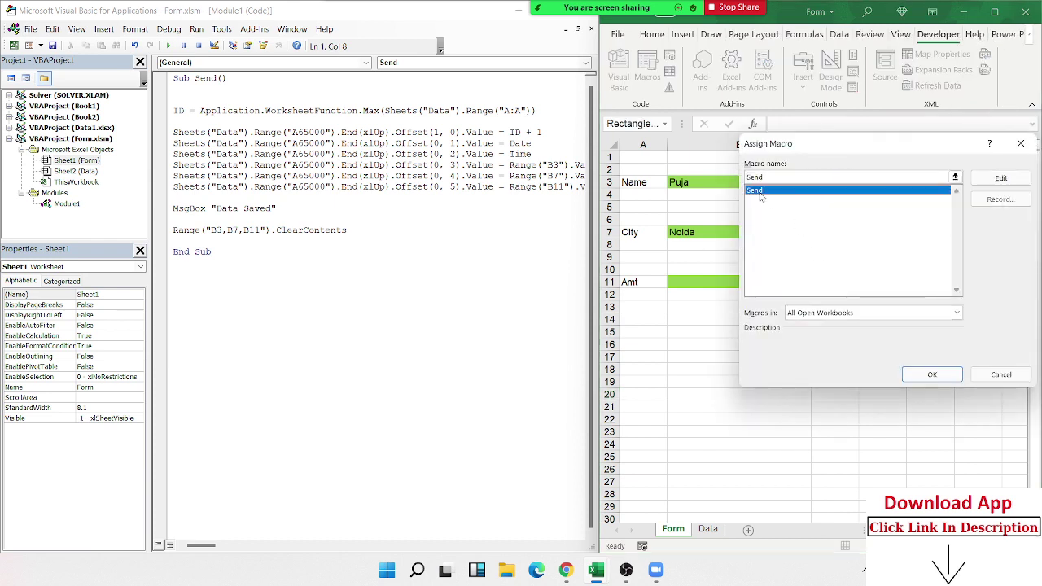
pyautogui.click(930, 373)
# Save the Noida/500 entry with the Save button, then autofit the Data sheet's Time column
pyautogui.click(855, 417)
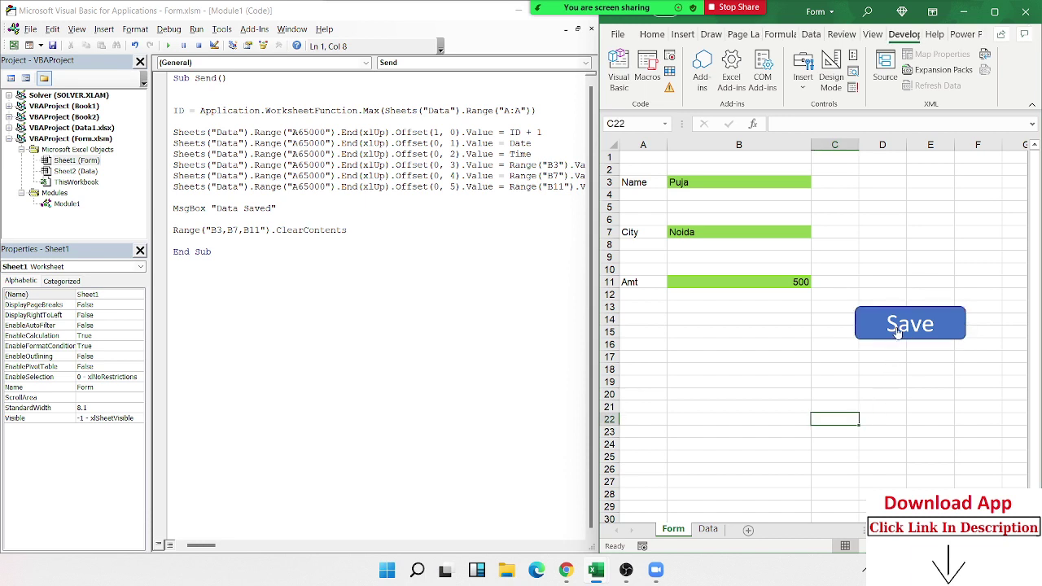
pyautogui.click(891, 325)
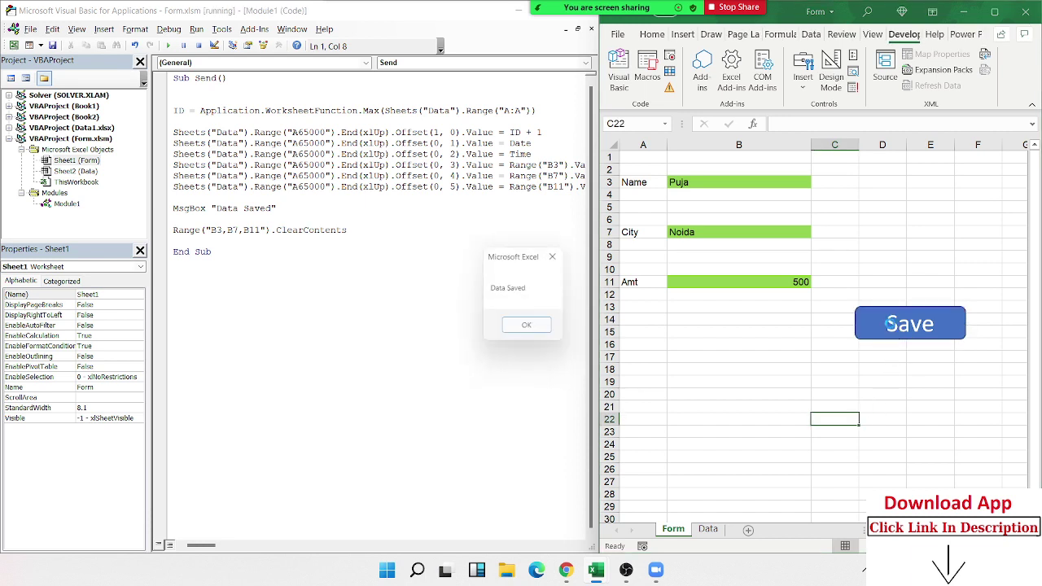
pyautogui.click(530, 329)
pyautogui.click(706, 527)
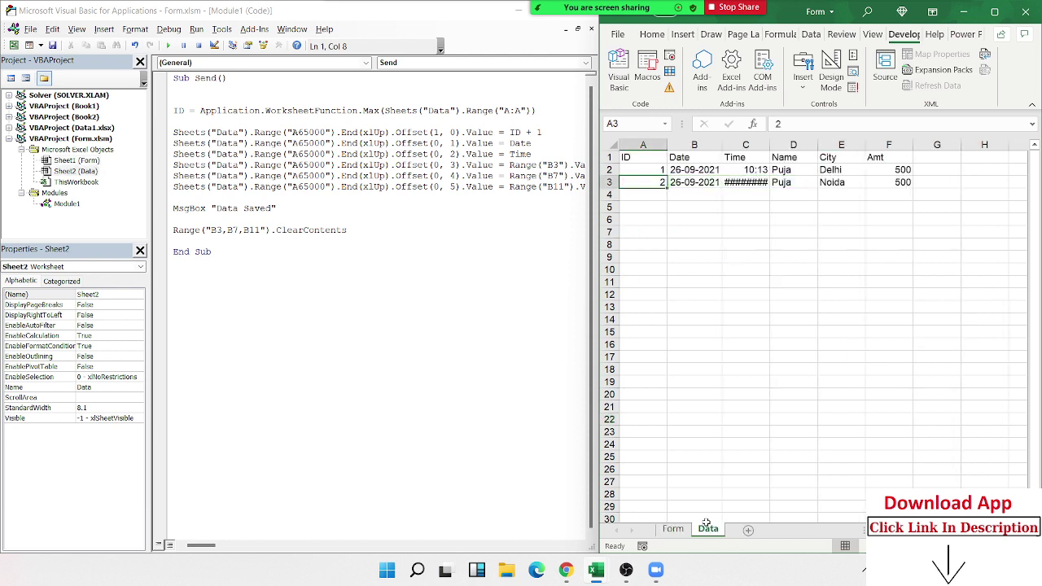
pyautogui.doubleClick(770, 151)
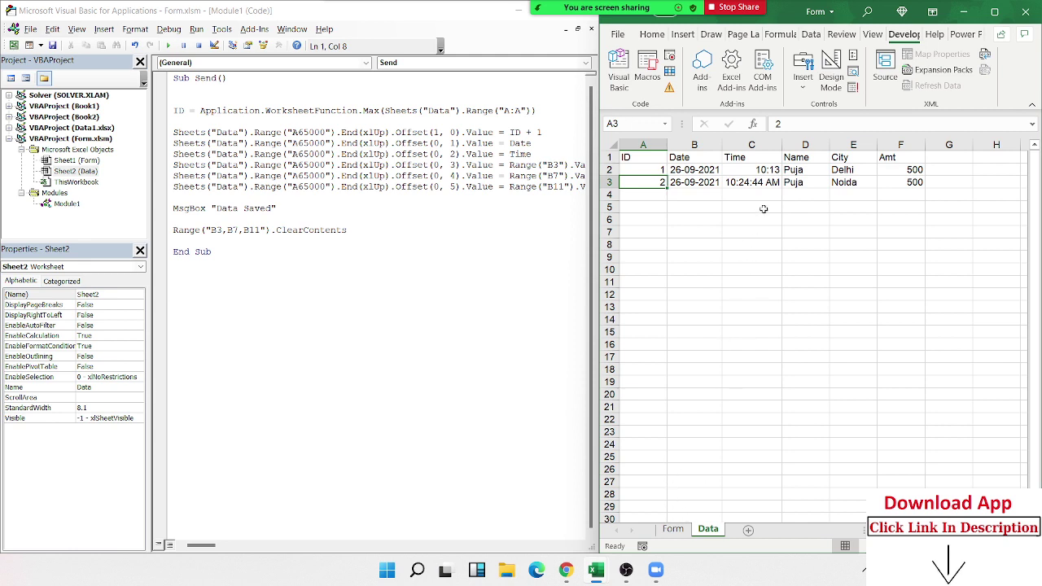
pyautogui.click(768, 179)
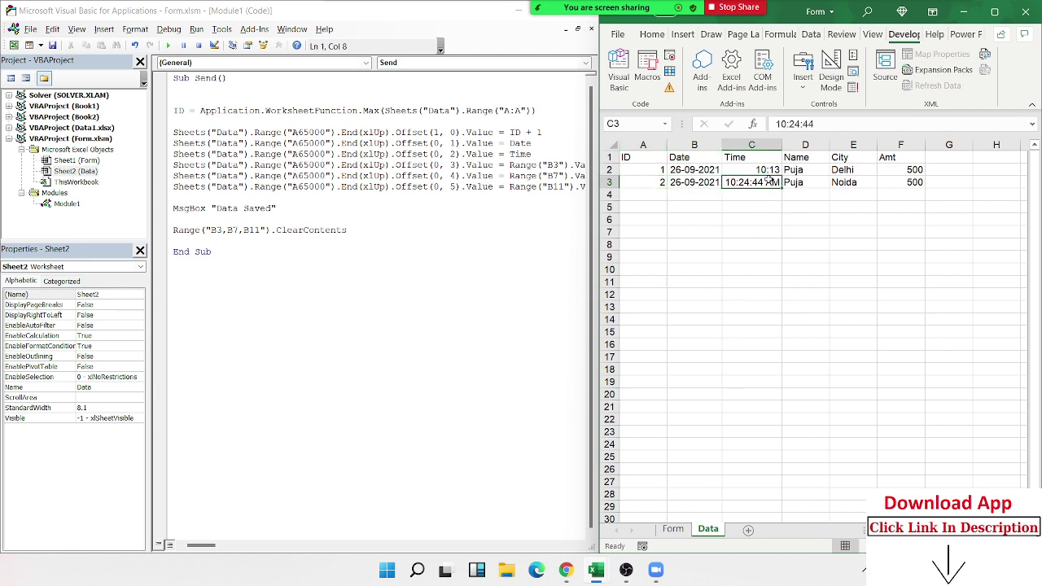
# Enter a new name, Noida and 1500 into the Form input cells
pyautogui.click(673, 529)
pyautogui.click(714, 181)
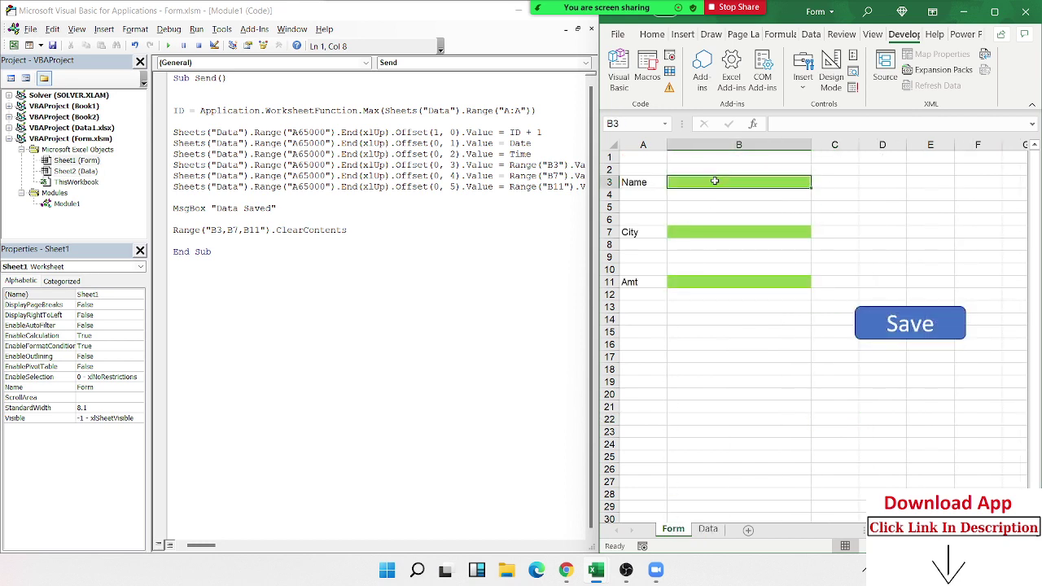
pyautogui.write('Moh')
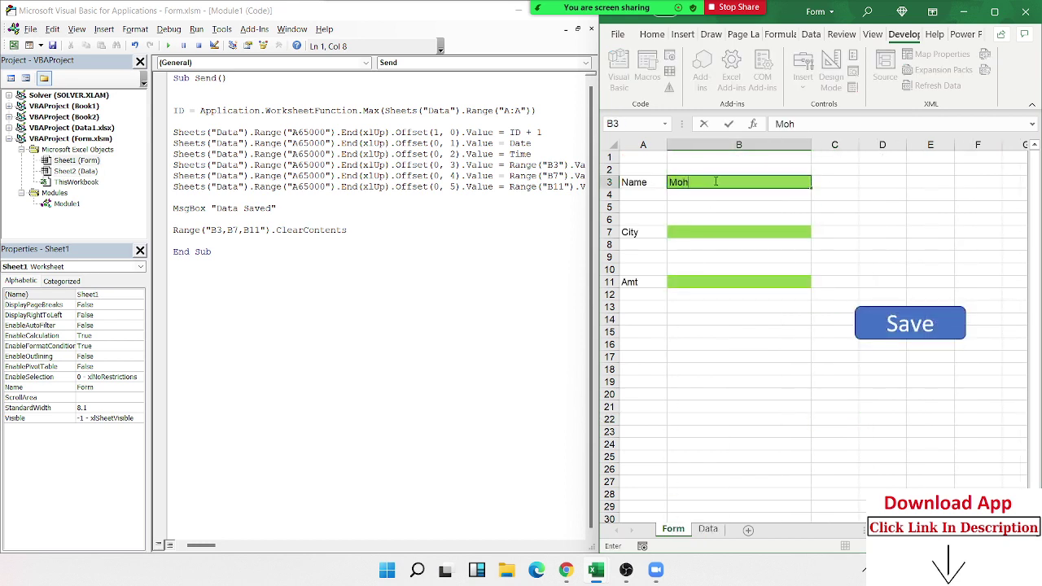
pyautogui.write('an')
pyautogui.press('Return')
pyautogui.press('Down')
pyautogui.press('Down')
pyautogui.press('Down')
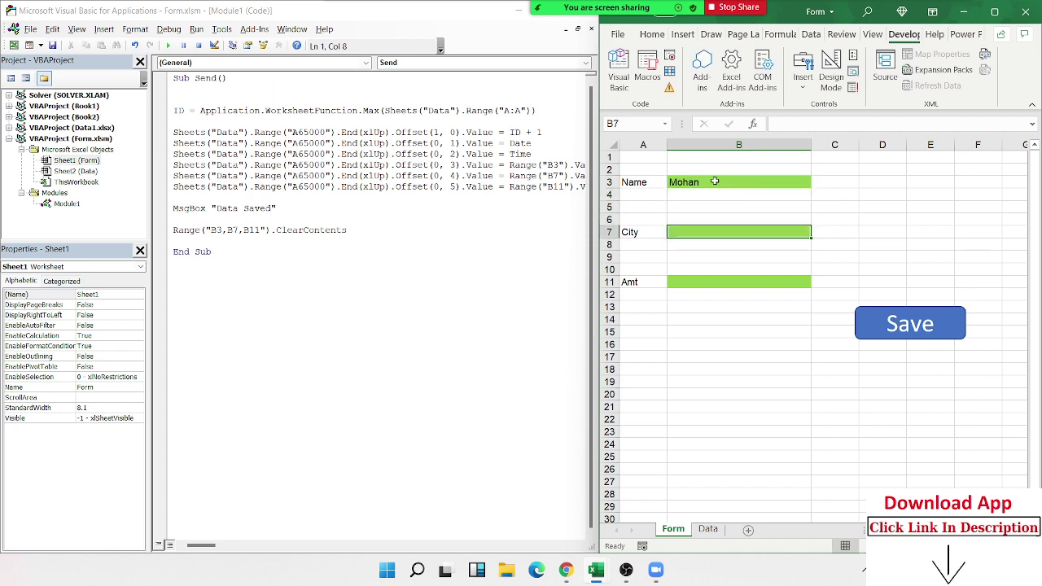
pyautogui.write('Noi')
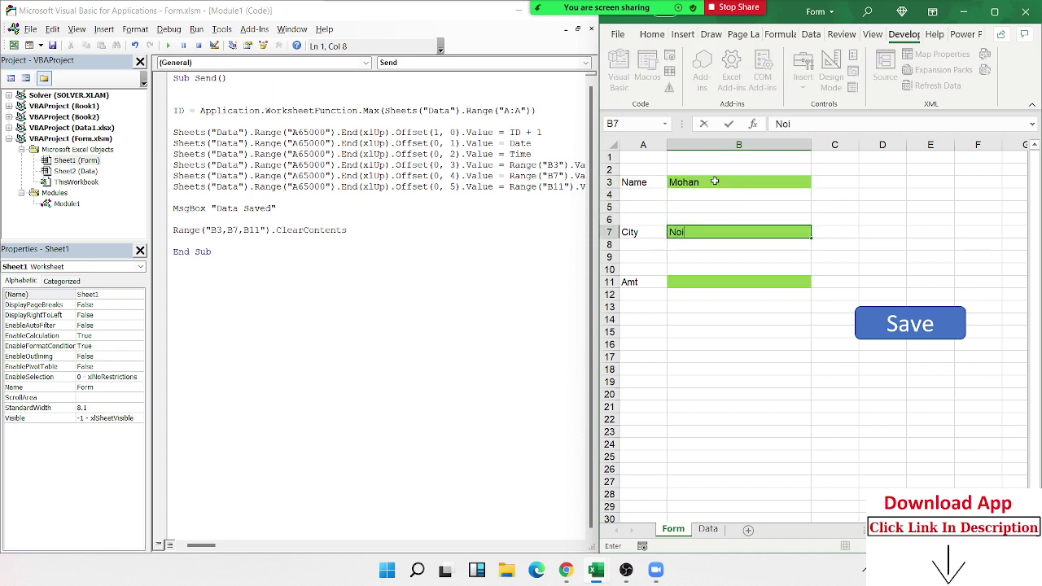
pyautogui.write('da')
pyautogui.press('Return')
pyautogui.press('Down')
pyautogui.press('Down')
pyautogui.press('Down')
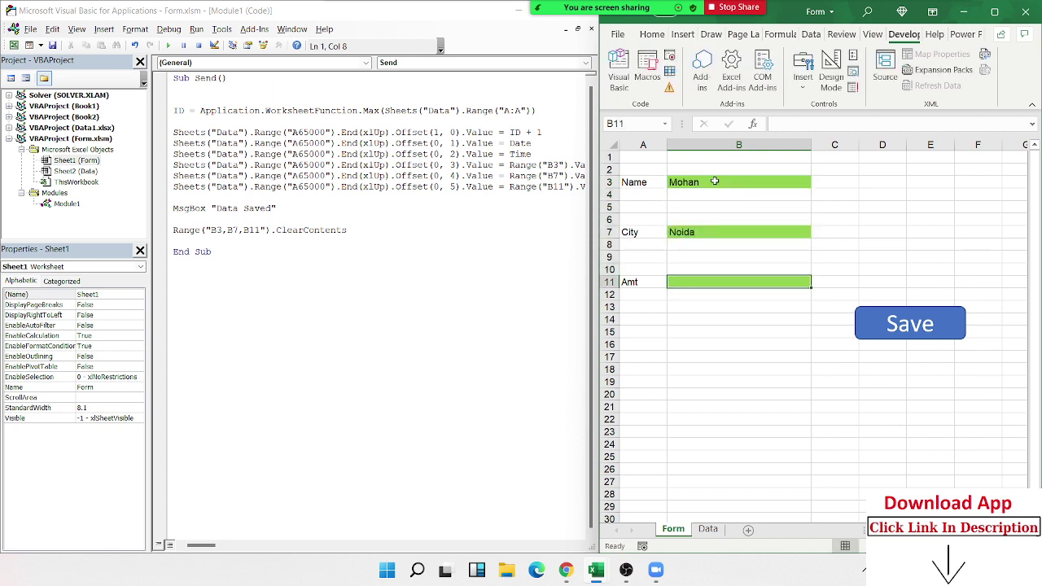
pyautogui.write('1500')
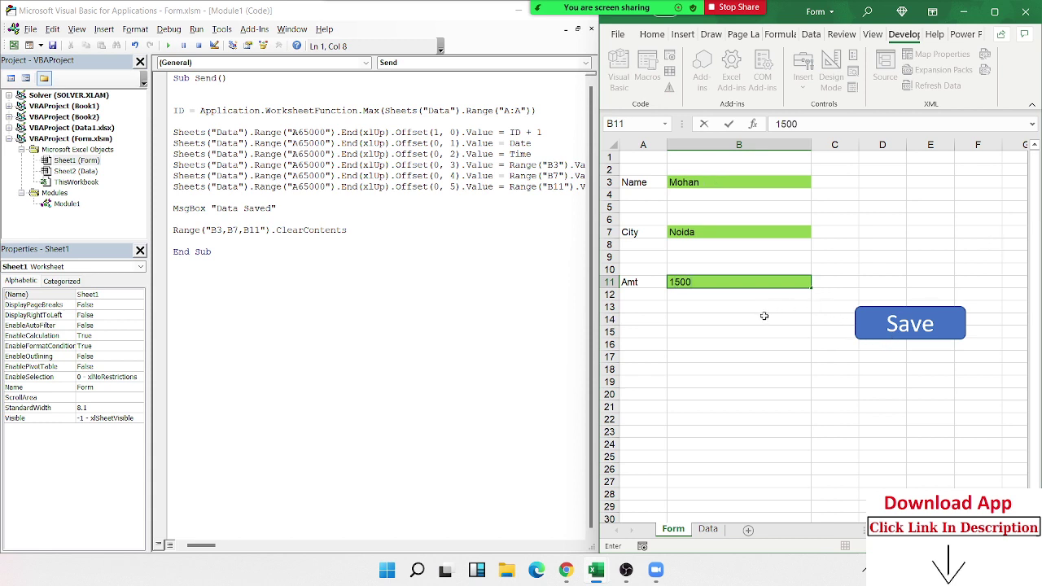
pyautogui.click(764, 316)
# Save the entry, dismiss Data Saved, and open the Data sheet to see row 3
pyautogui.click(908, 325)
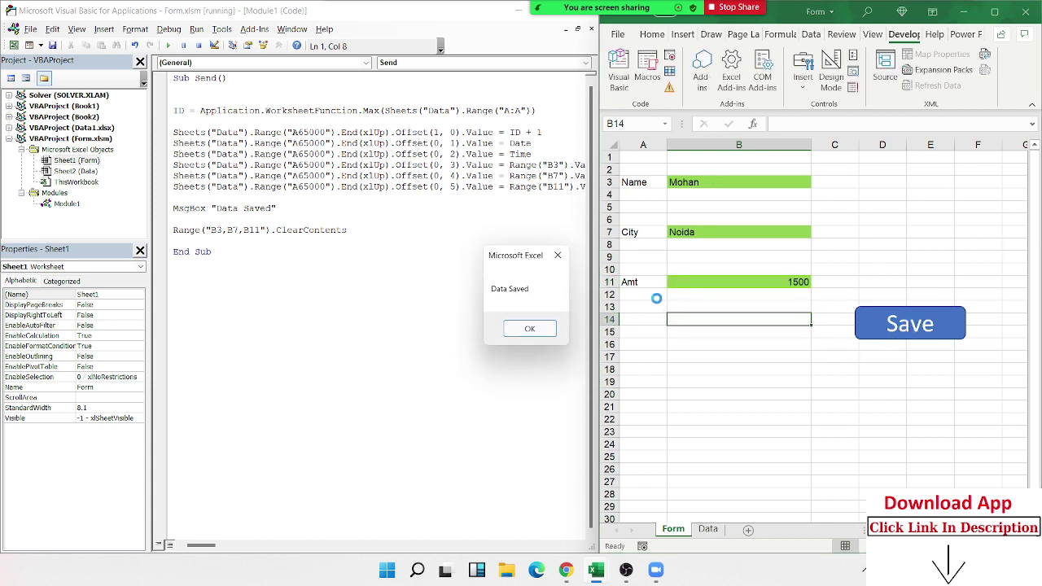
pyautogui.click(527, 328)
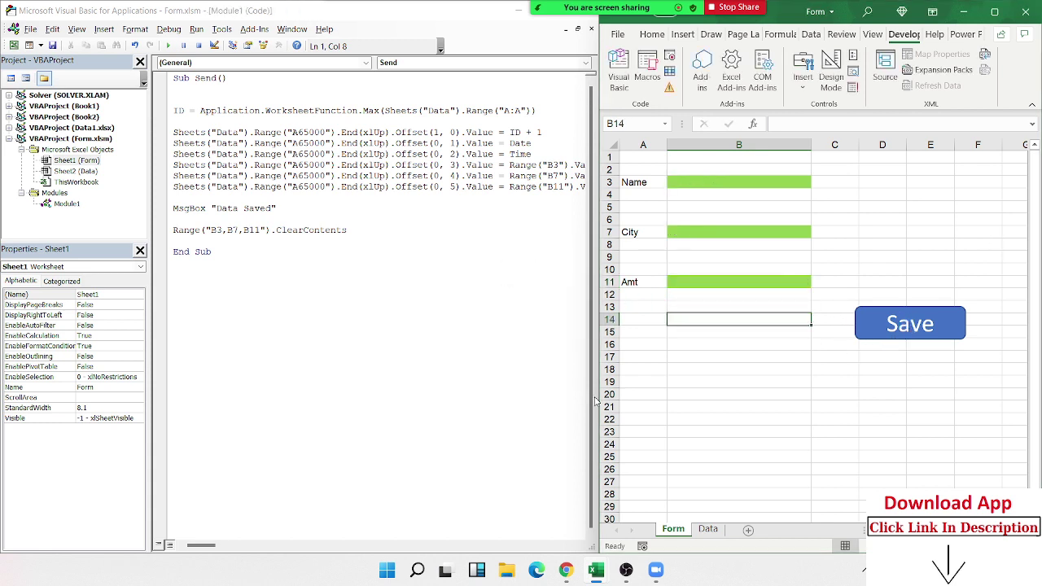
pyautogui.click(707, 530)
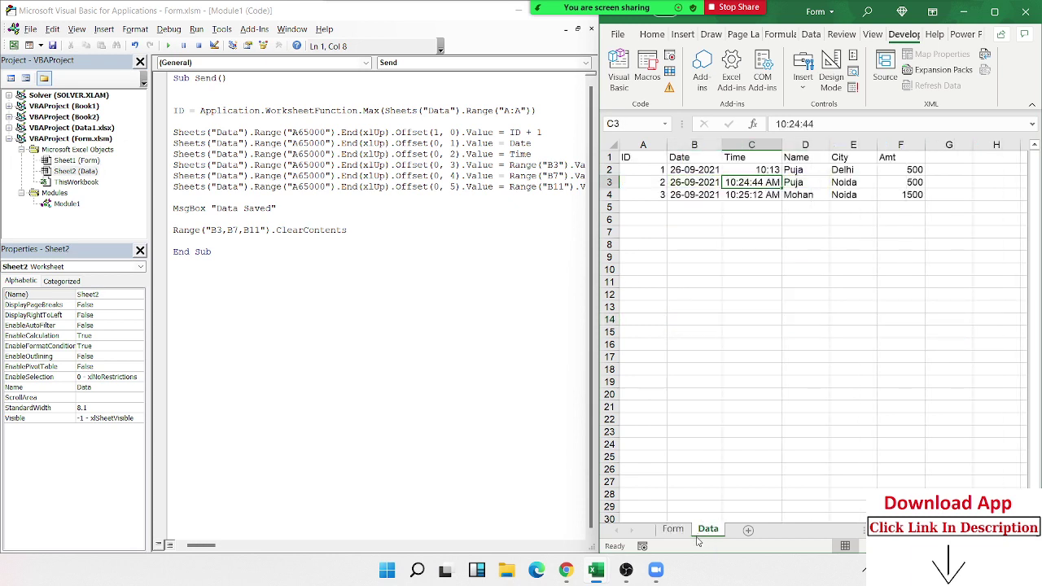
# Type a test name into B3 on the Form sheet, then clear it again
pyautogui.click(674, 530)
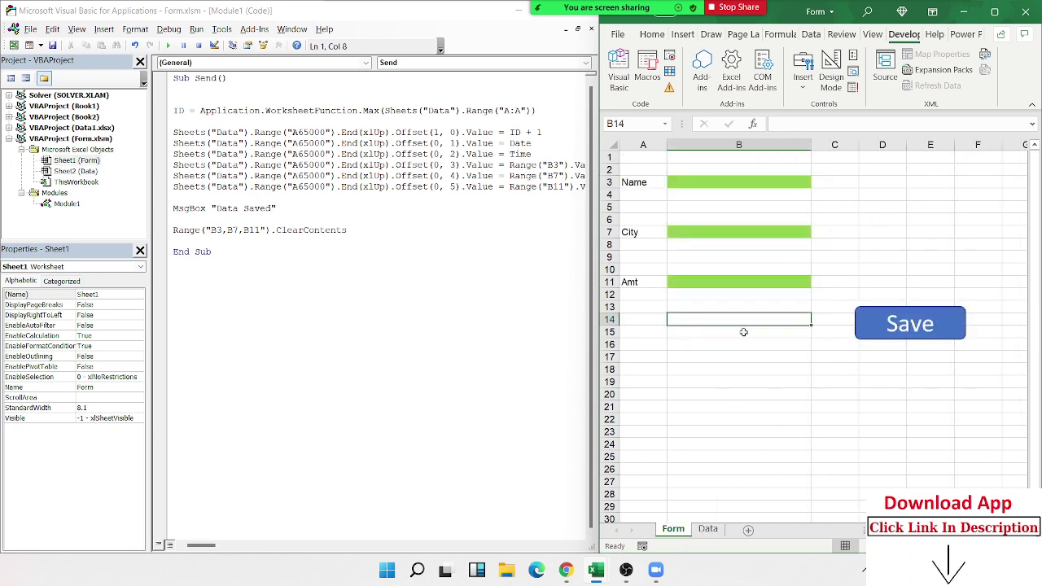
pyautogui.click(708, 183)
pyautogui.write('Pu')
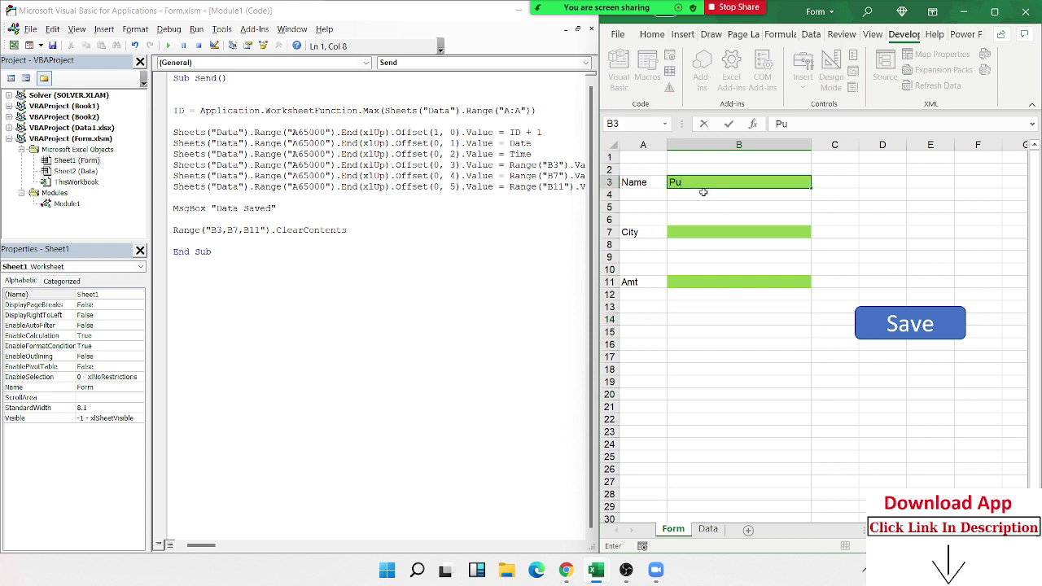
pyautogui.write('ja')
pyautogui.press('Return')
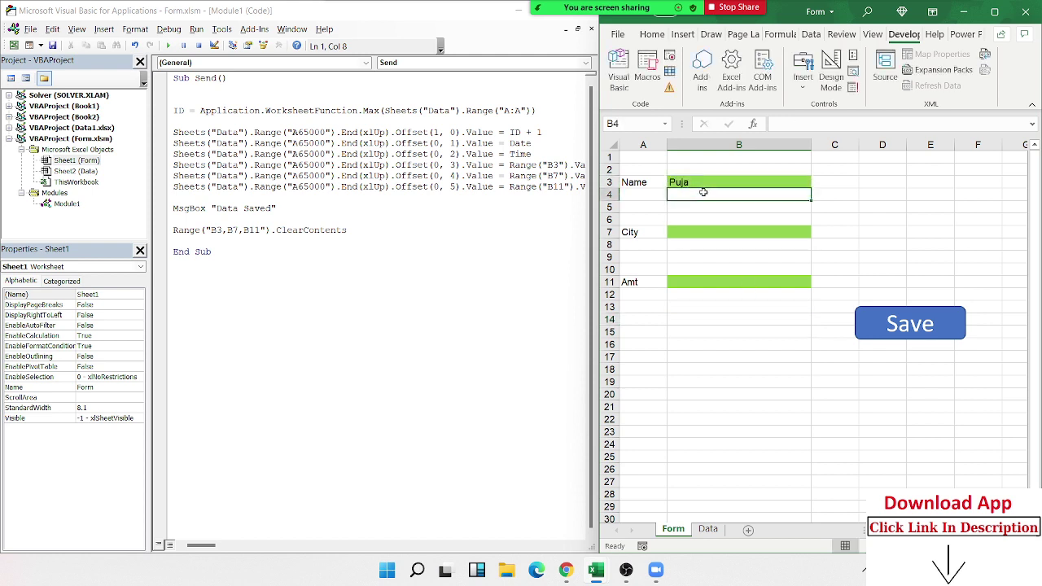
pyautogui.click(717, 229)
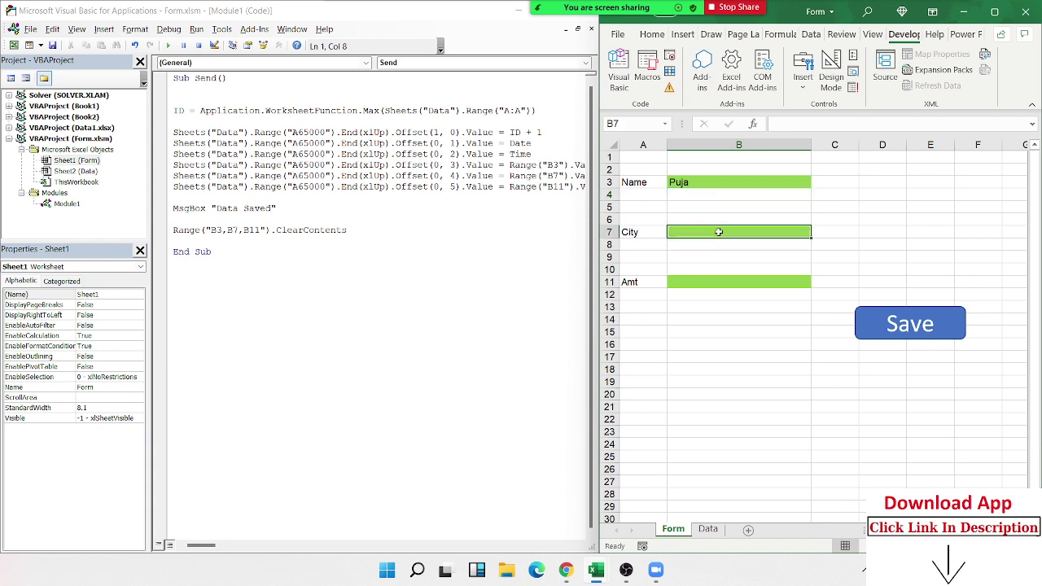
pyautogui.click(708, 179)
pyautogui.press('Delete')
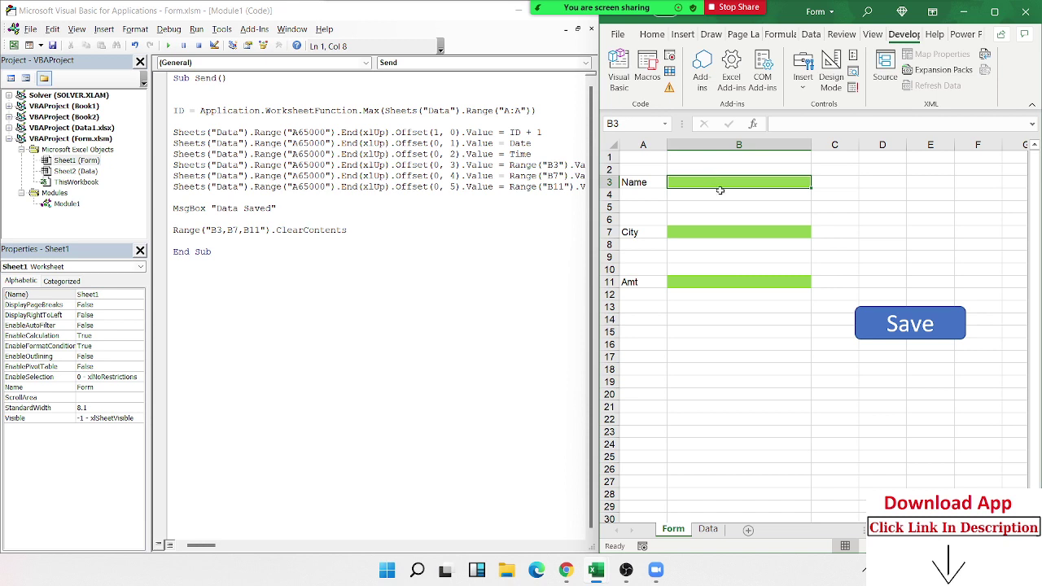
# With B3, B7 and B11 selected, clear Locked on the Format Cells Protection tab
pyautogui.click(702, 235)
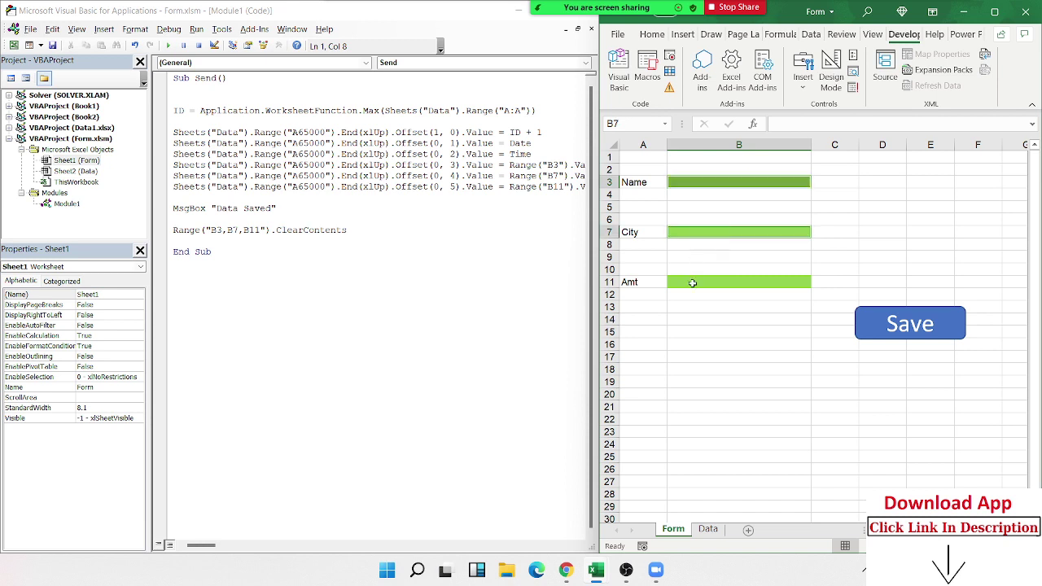
pyautogui.click(690, 283)
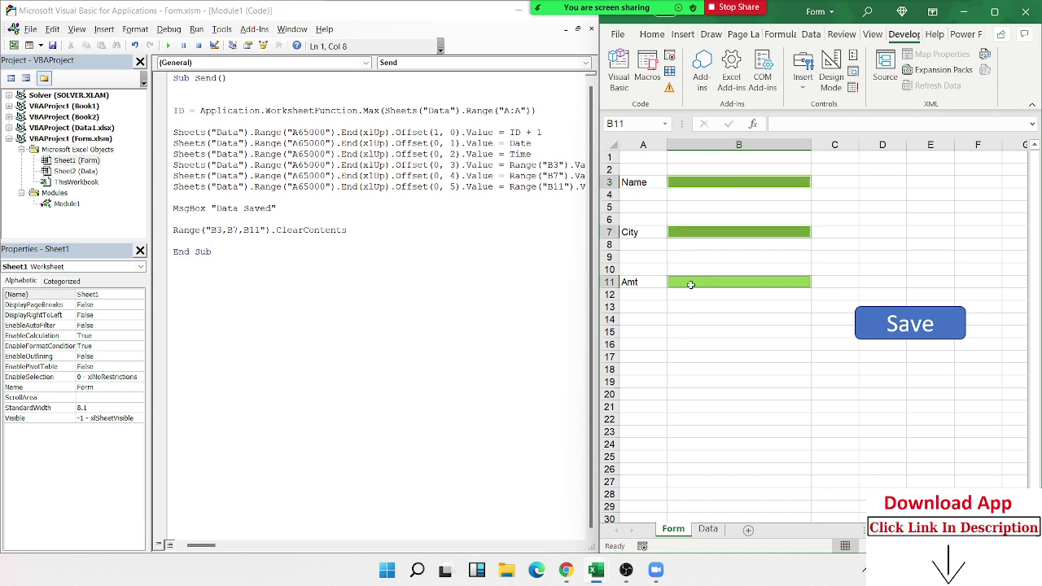
pyautogui.rightClick(690, 281)
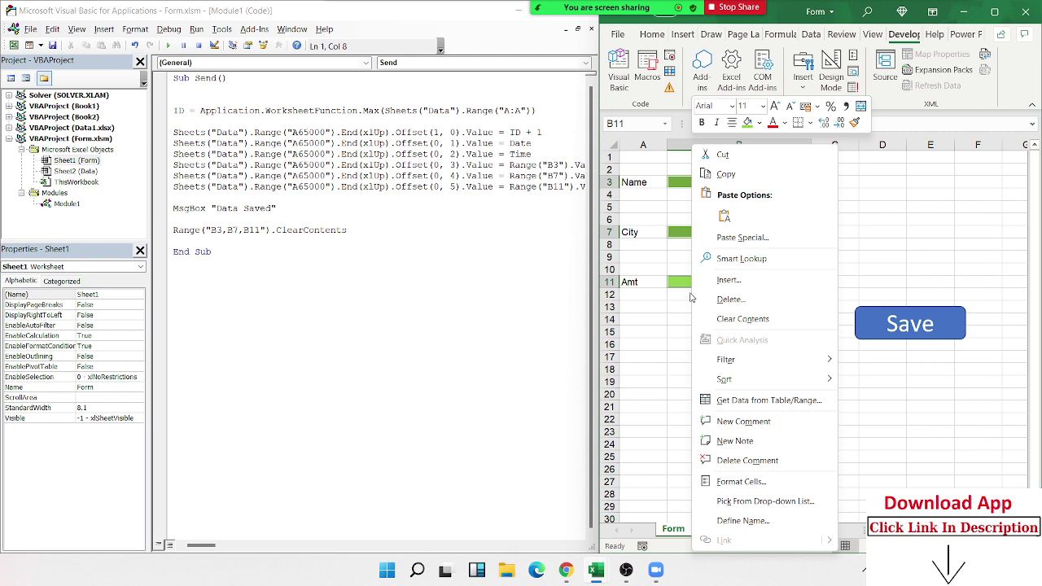
pyautogui.click(727, 477)
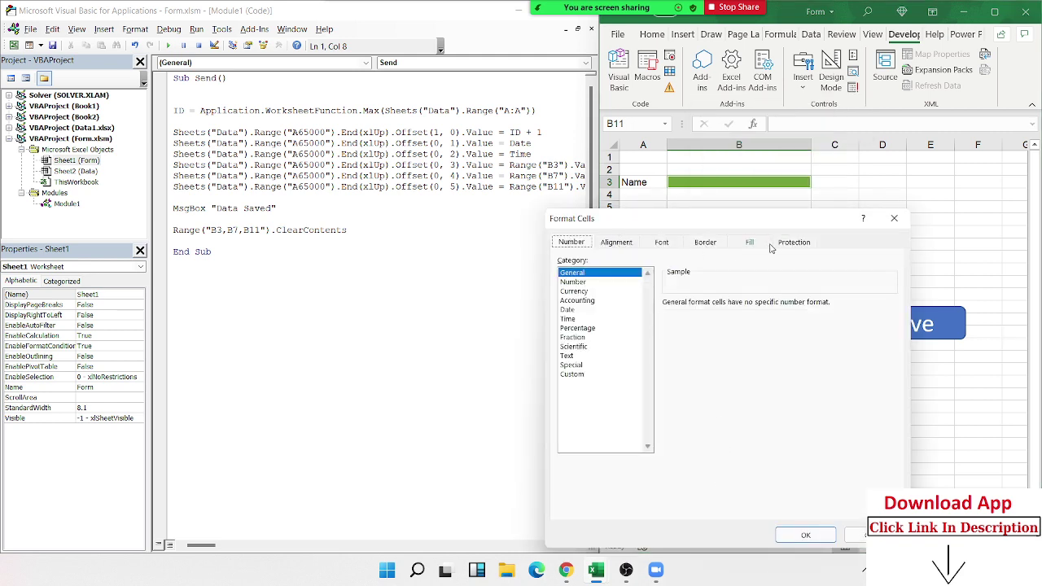
pyautogui.click(774, 246)
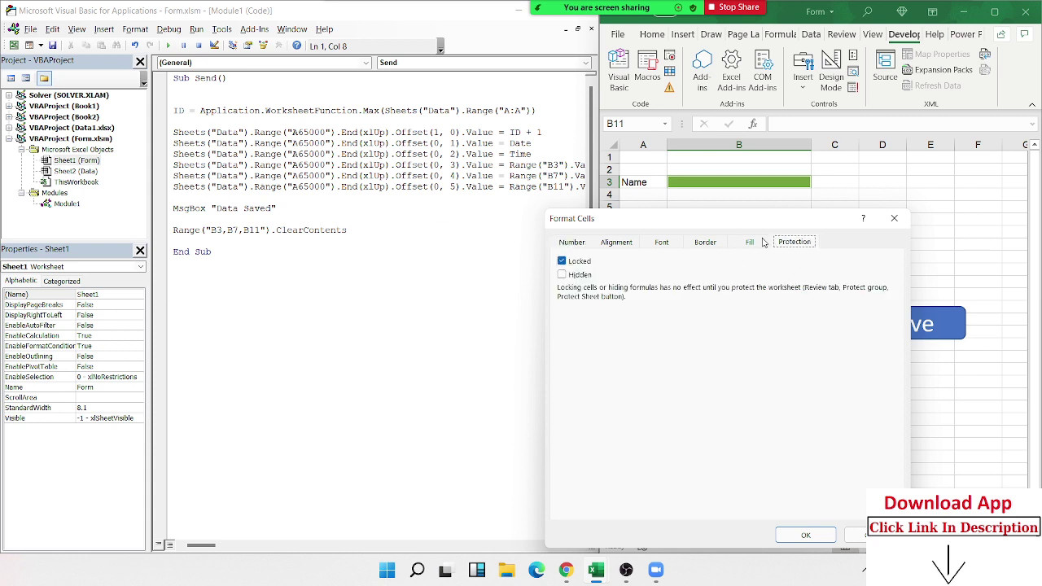
pyautogui.moveTo(754, 222); pyautogui.dragTo(365, 97)
pyautogui.click(174, 135)
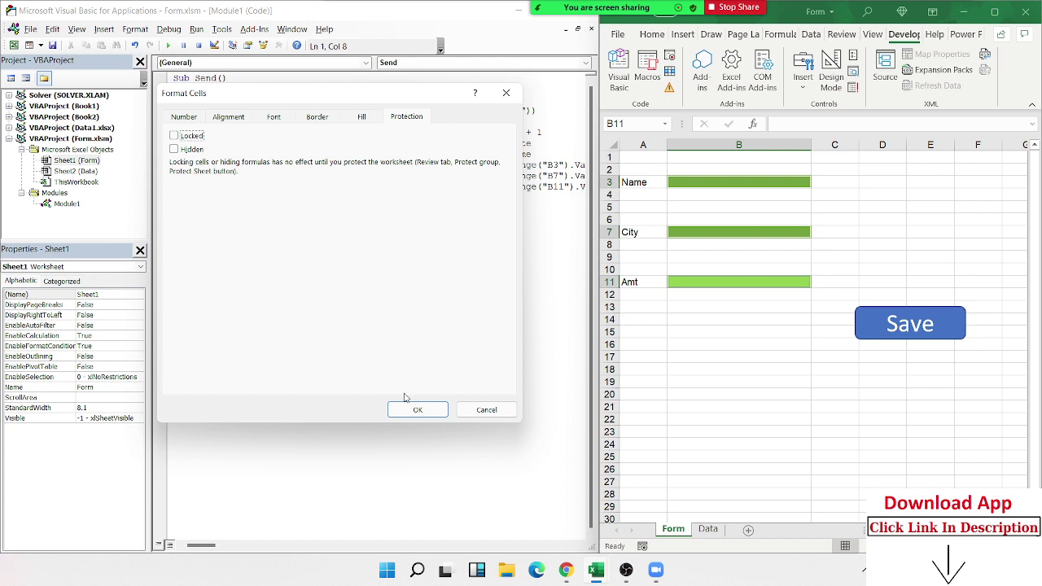
pyautogui.click(425, 411)
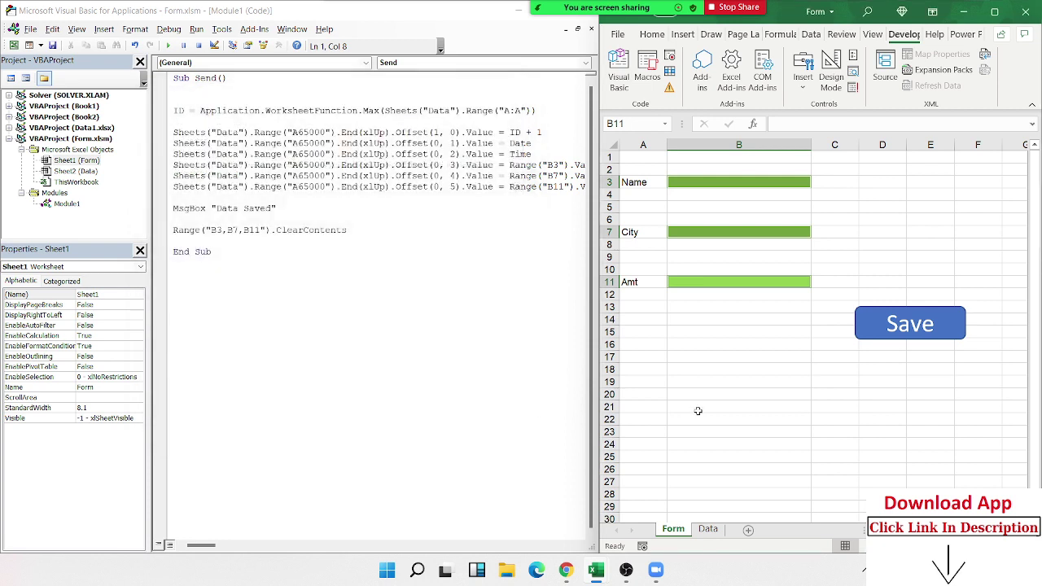
# Protect the Form sheet with 'Select locked cells' off and 'Edit objects' on
pyautogui.rightClick(667, 530)
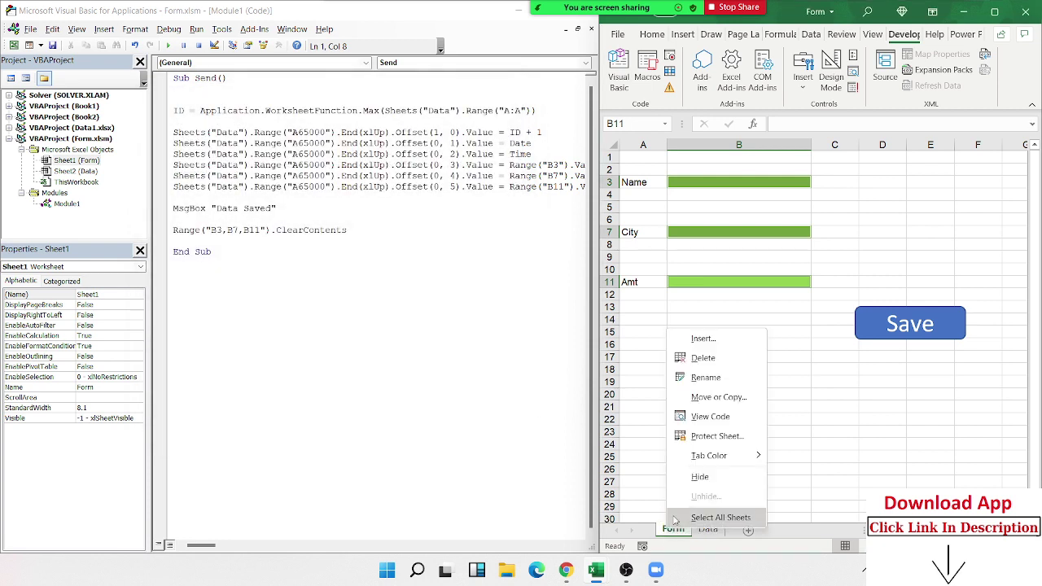
pyautogui.click(707, 432)
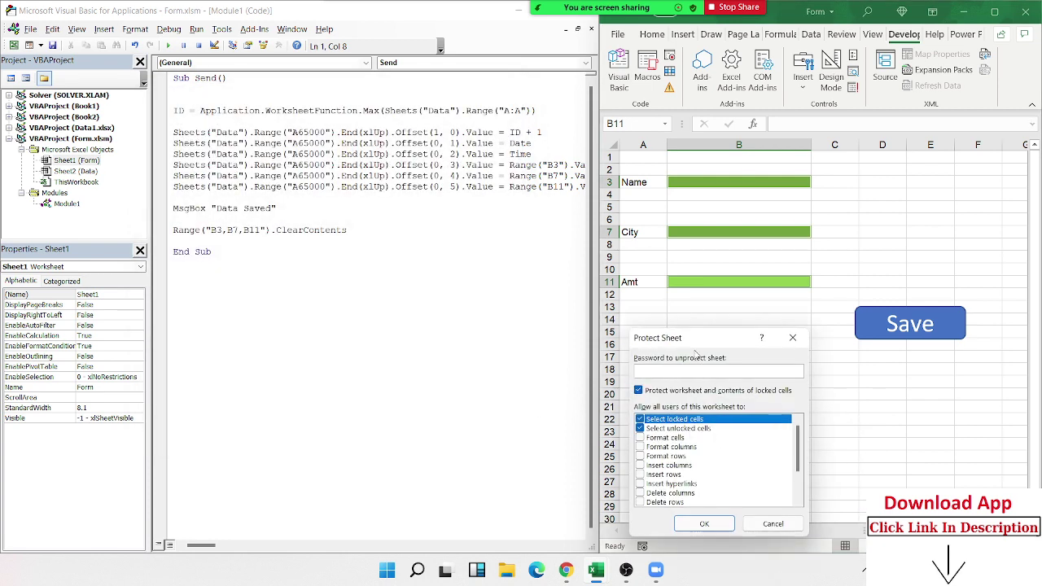
pyautogui.moveTo(688, 338); pyautogui.dragTo(295, 240)
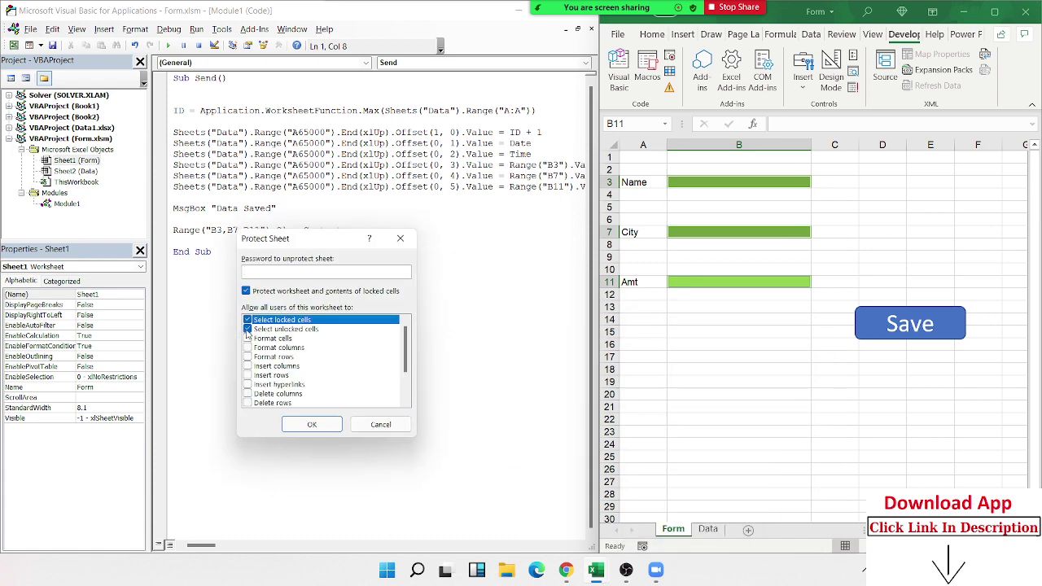
pyautogui.click(247, 320)
pyautogui.moveTo(406, 349); pyautogui.dragTo(405, 380)
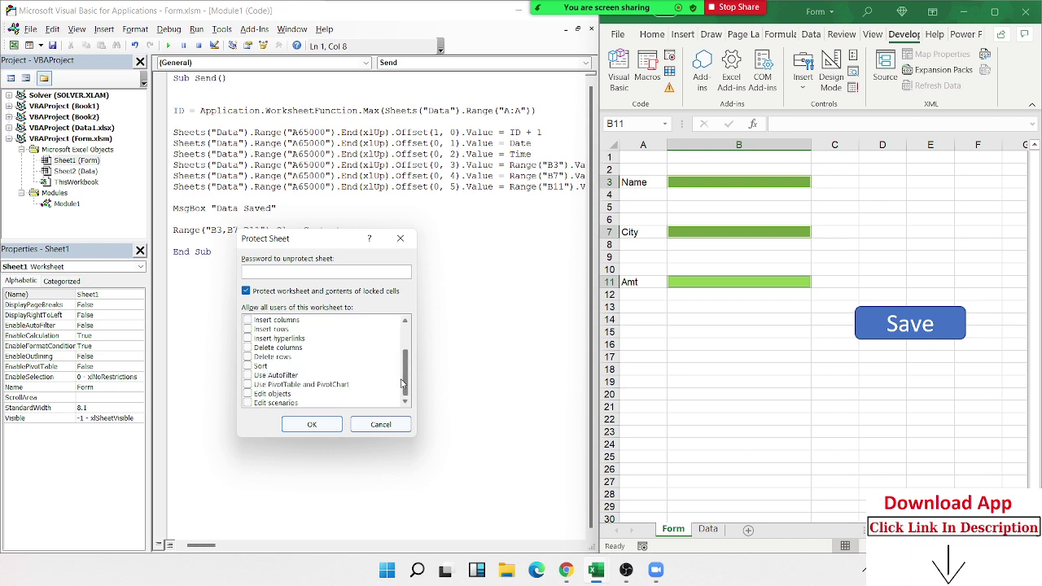
pyautogui.click(261, 394)
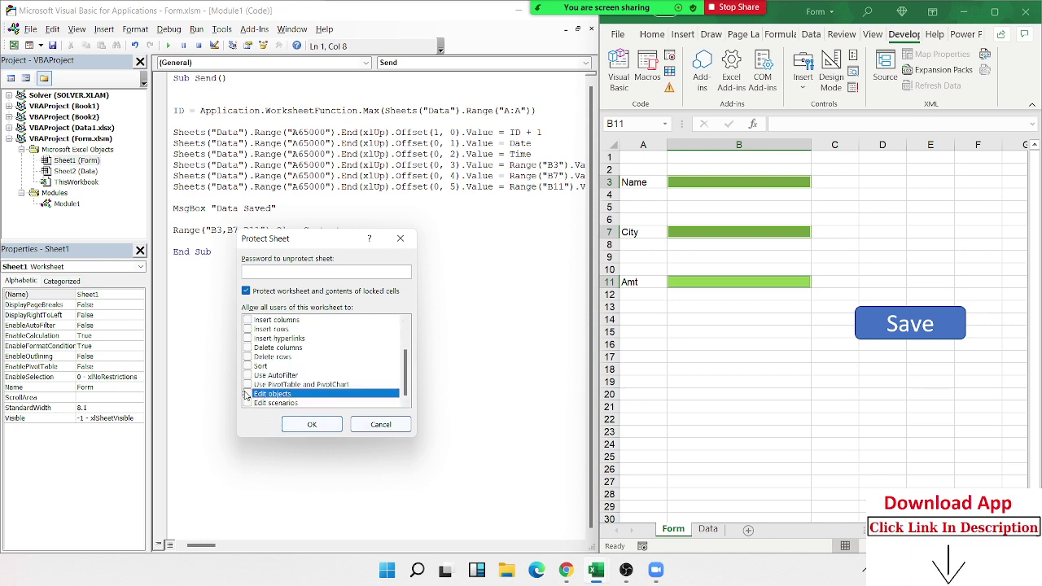
pyautogui.click(248, 394)
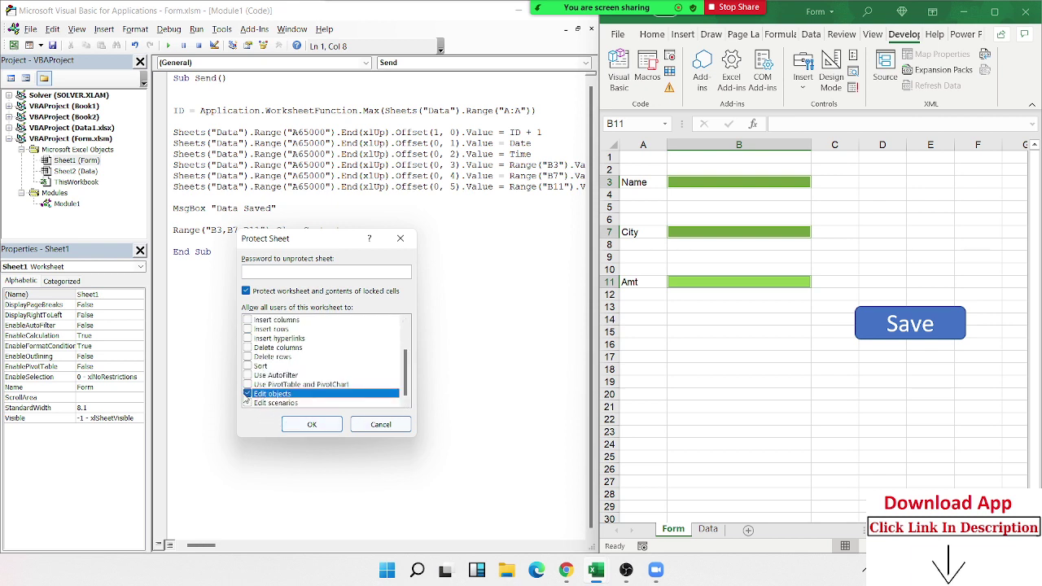
pyautogui.click(301, 429)
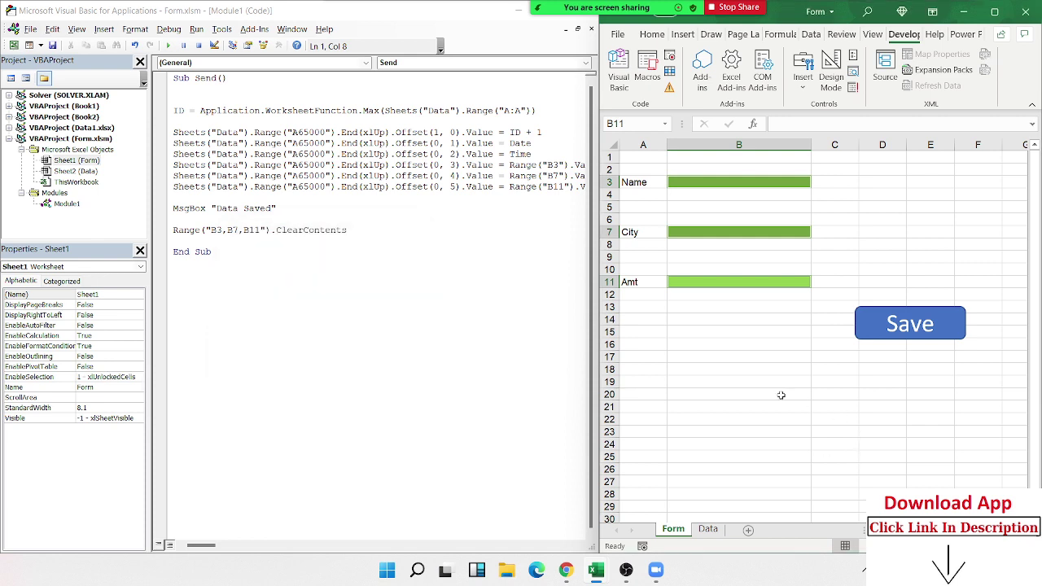
# Enter a name, Patna and 854 in the protected form and save the entry
pyautogui.click(732, 232)
pyautogui.click(719, 184)
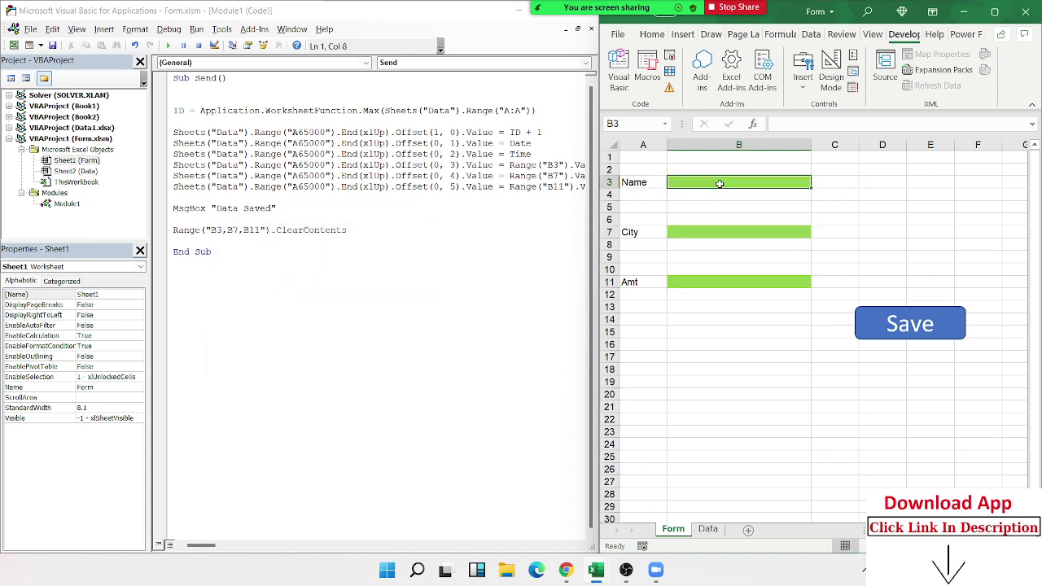
pyautogui.write('Uda')
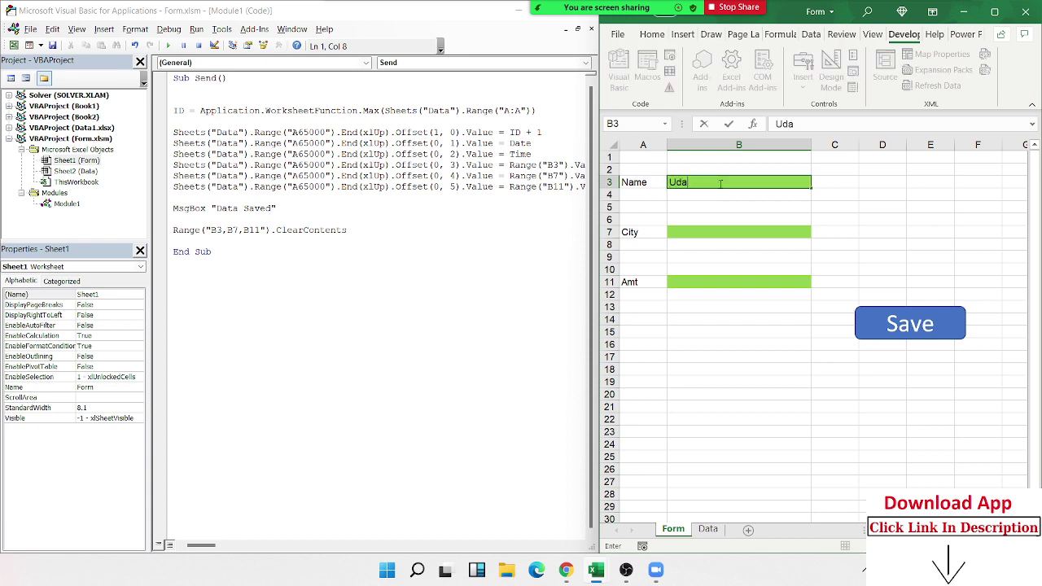
pyautogui.write('y')
pyautogui.press('Return')
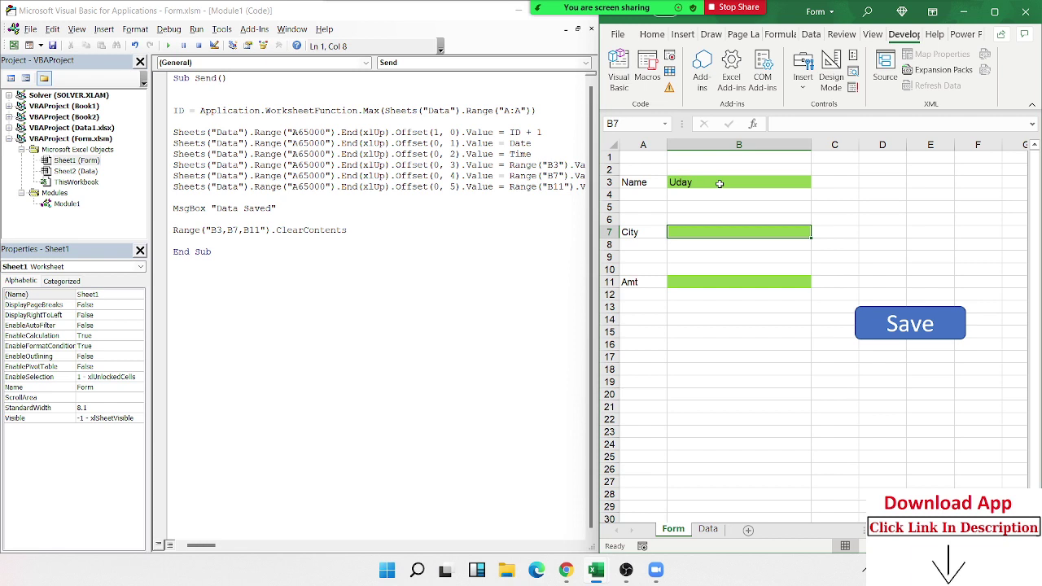
pyautogui.write('Patna')
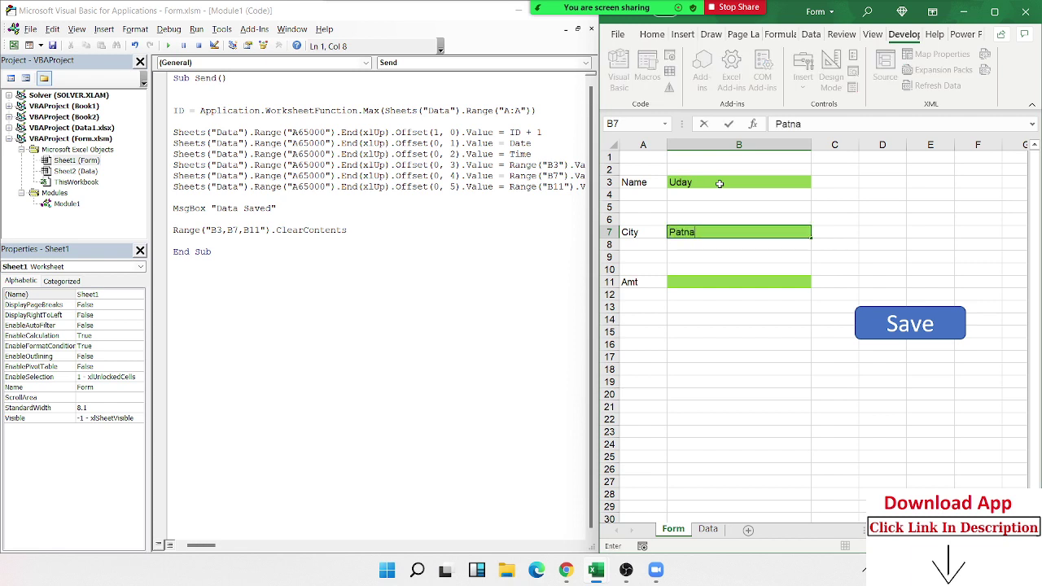
pyautogui.press('Return')
pyautogui.write('854')
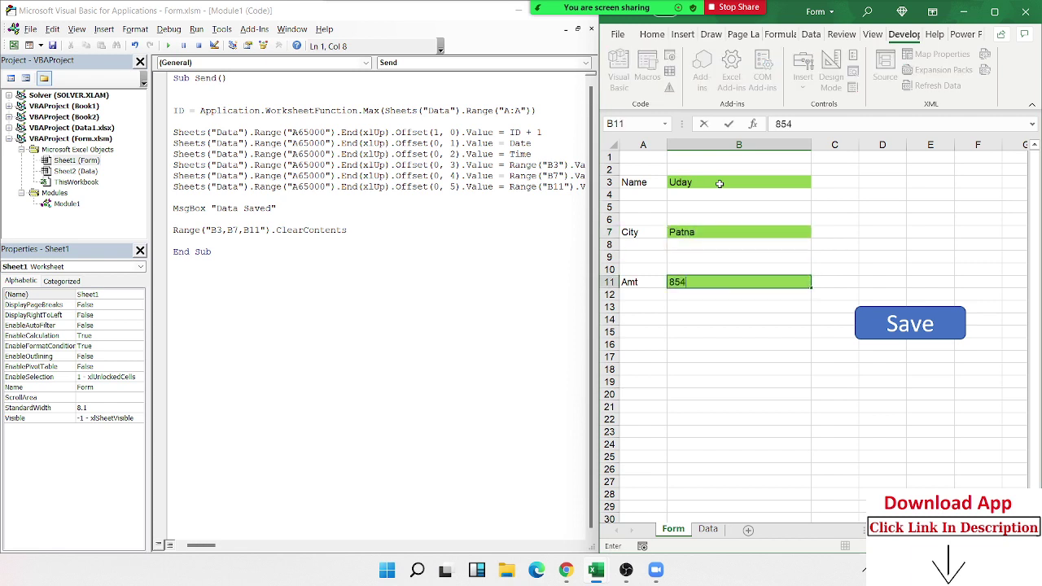
pyautogui.press('Return')
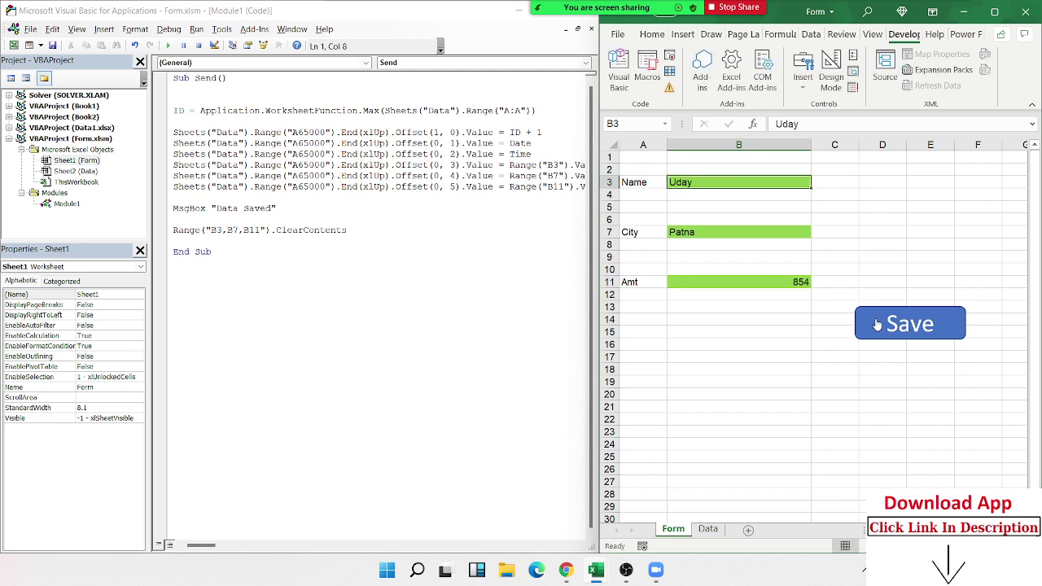
pyautogui.click(876, 331)
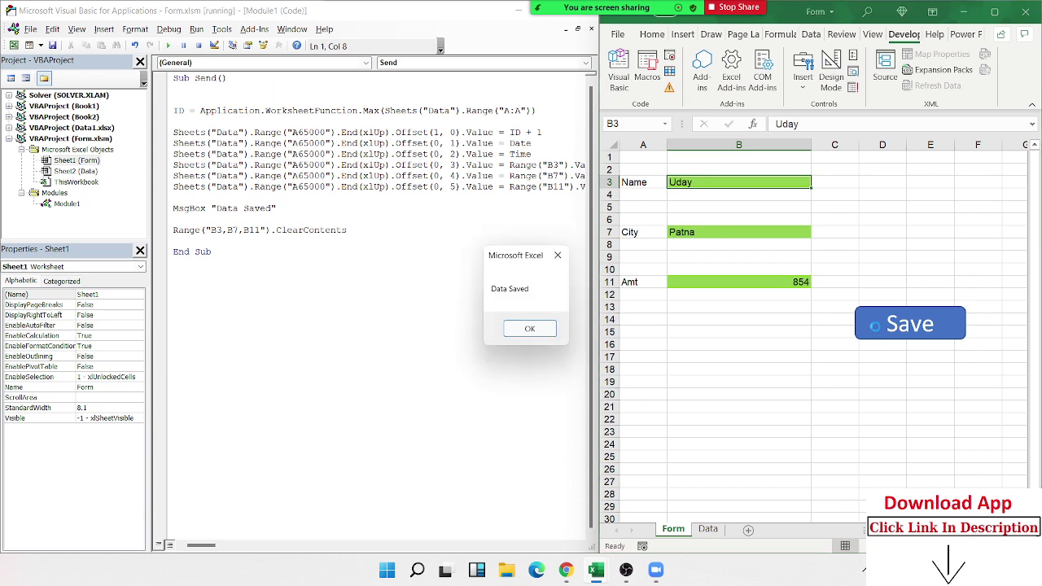
# Dismiss the save confirmation and unprotect the Form sheet
pyautogui.click(529, 330)
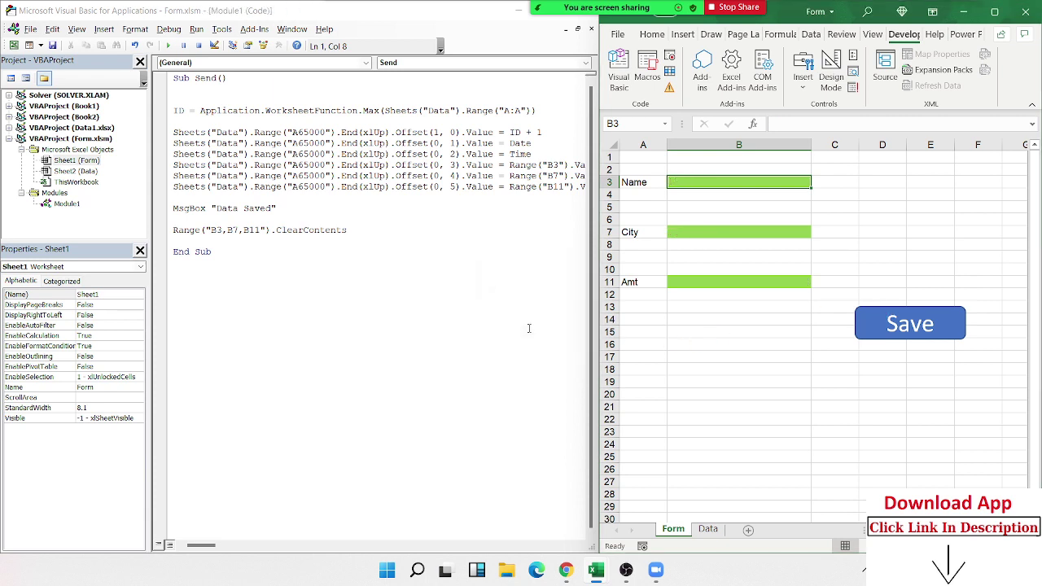
pyautogui.rightClick(673, 533)
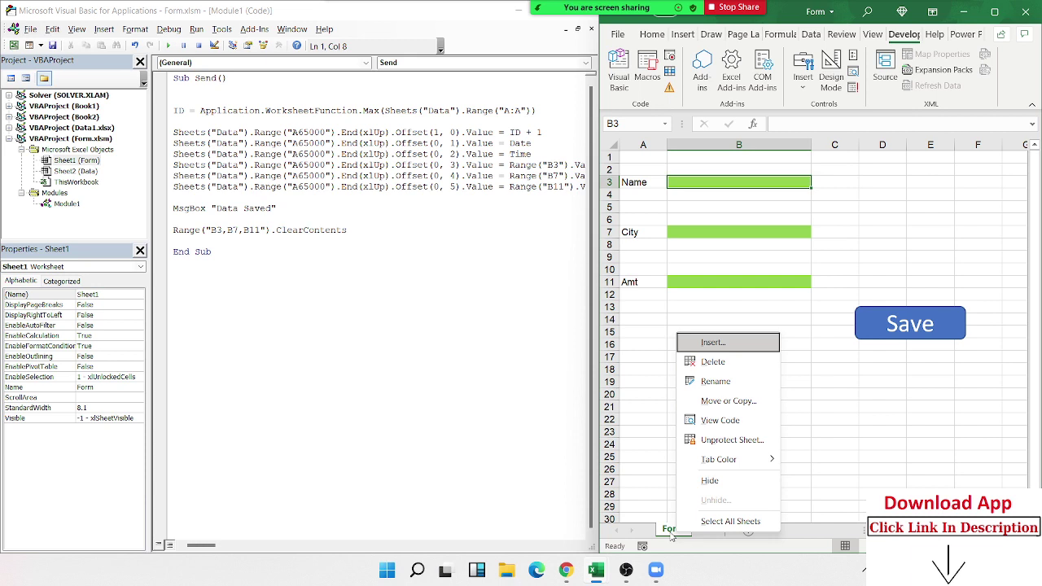
pyautogui.click(732, 443)
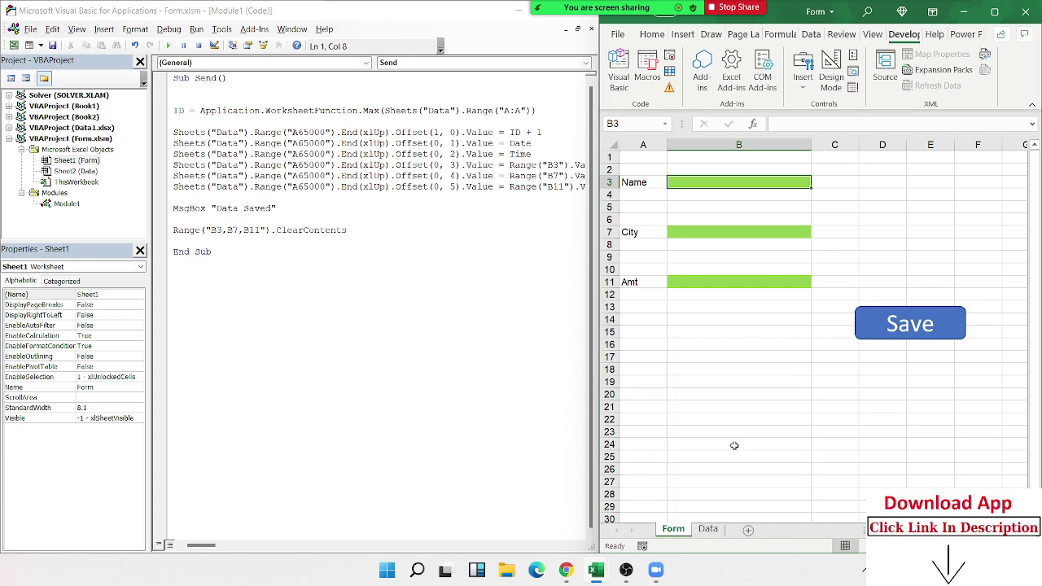
# Clear the Locked protection setting on the Name, City and Amt input cells
pyautogui.click(722, 230)
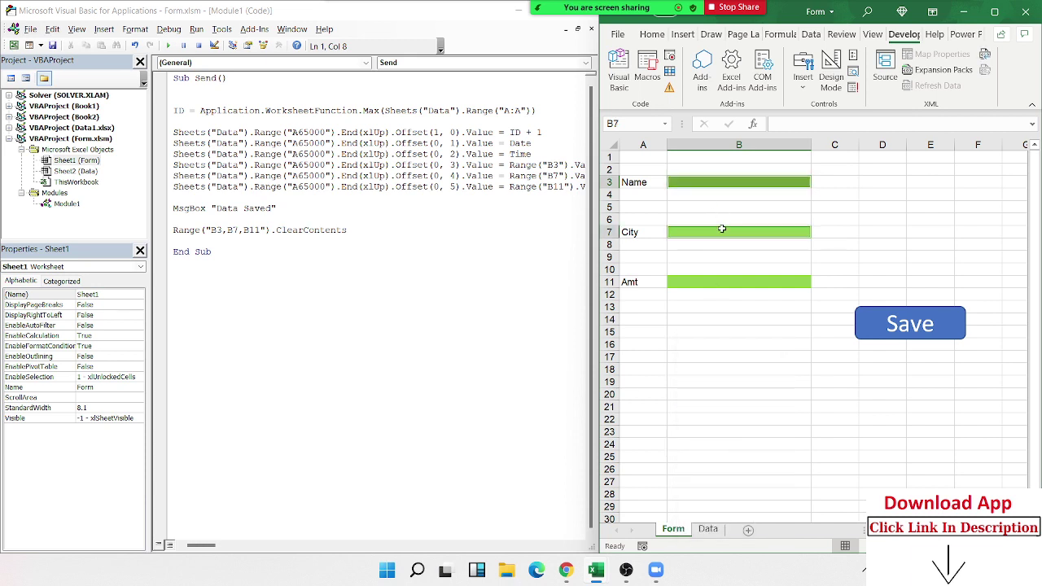
pyautogui.rightClick(721, 284)
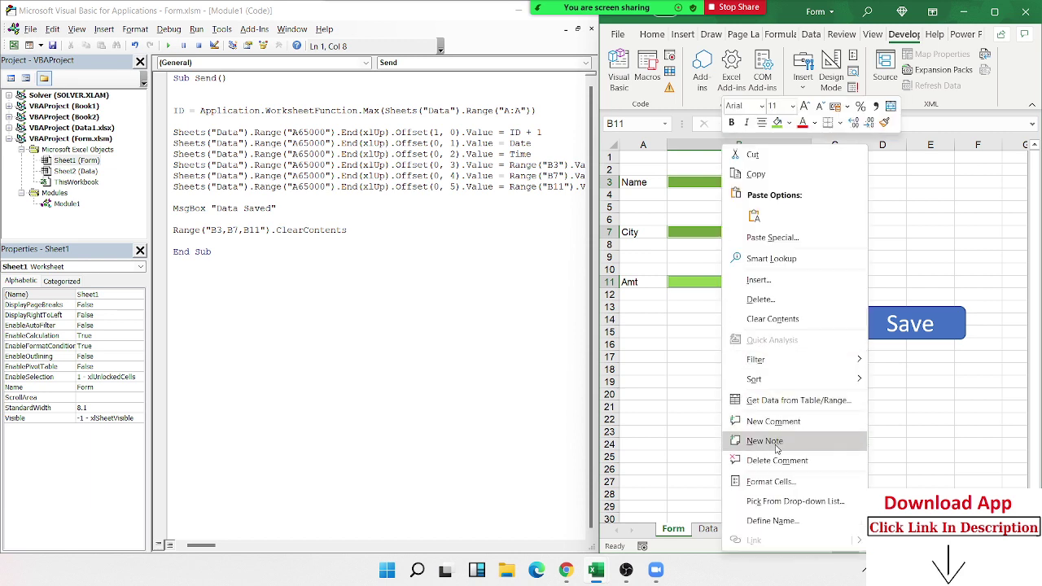
pyautogui.click(770, 481)
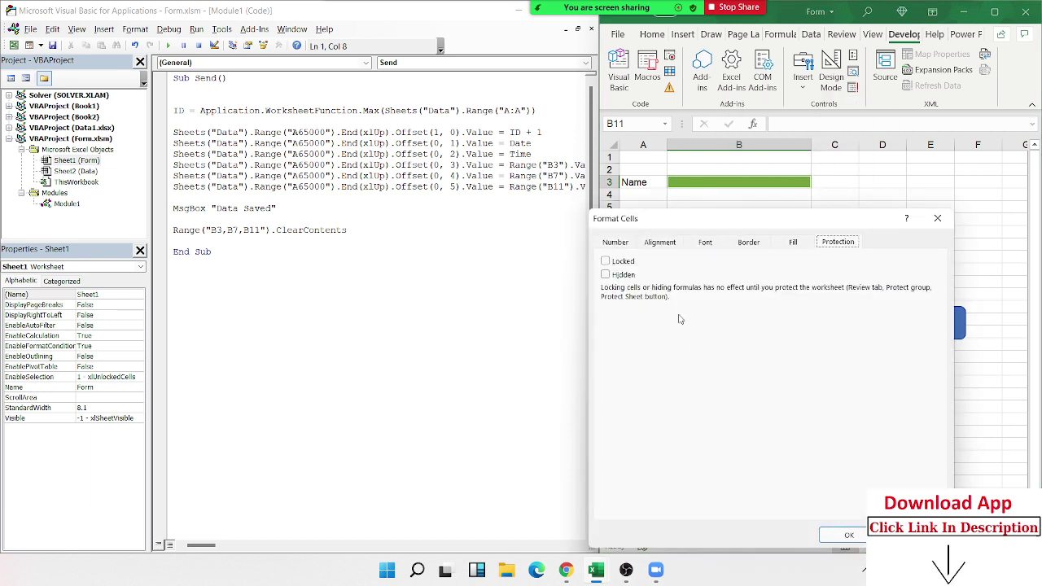
pyautogui.click(607, 260)
pyautogui.click(631, 261)
pyautogui.click(622, 262)
pyautogui.click(622, 262)
pyautogui.click(633, 265)
pyautogui.click(647, 259)
pyautogui.click(848, 535)
pyautogui.rightClick(678, 529)
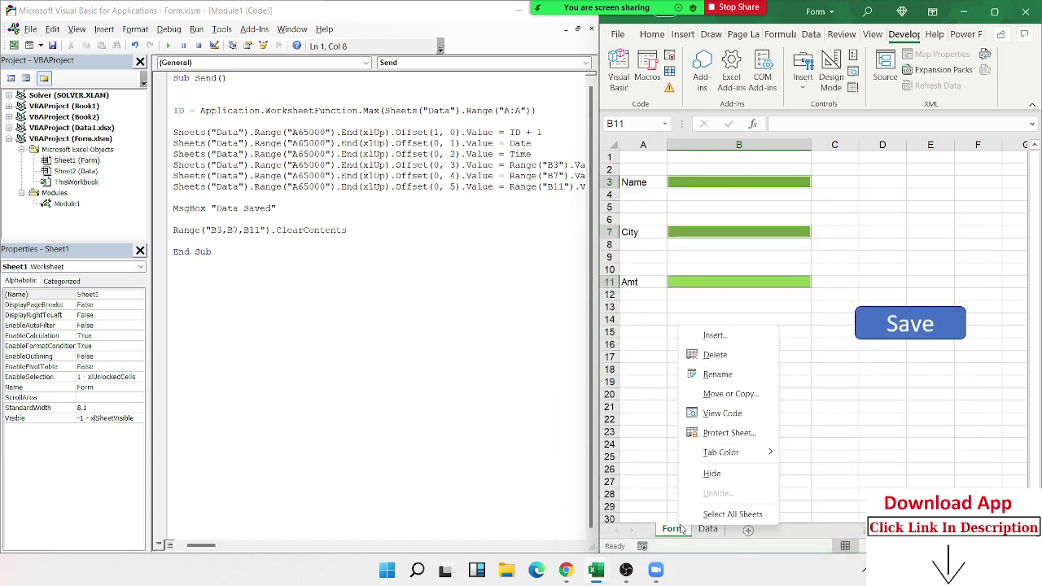
pyautogui.click(713, 436)
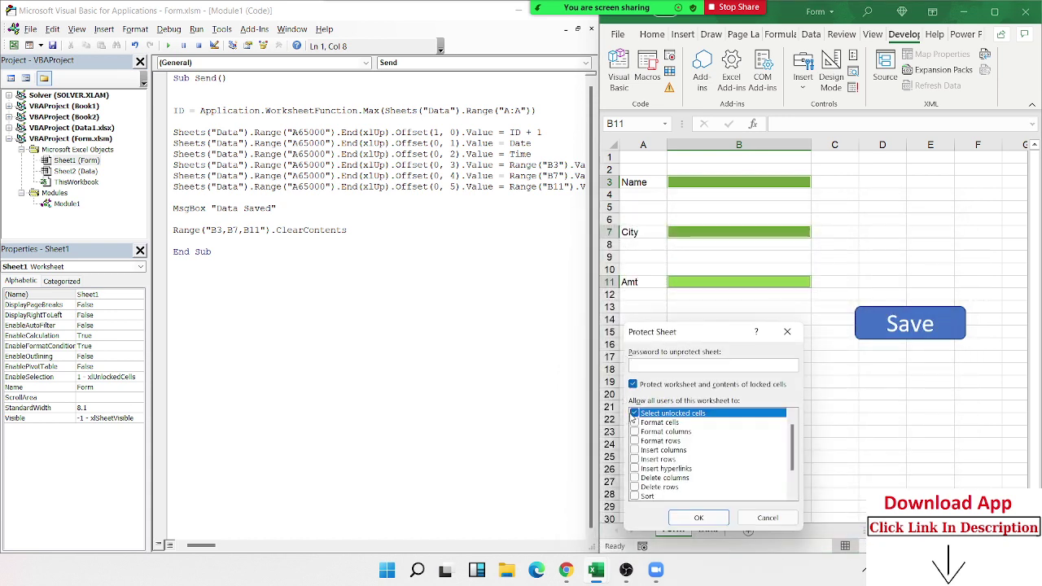
pyautogui.click(634, 414)
pyautogui.click(642, 415)
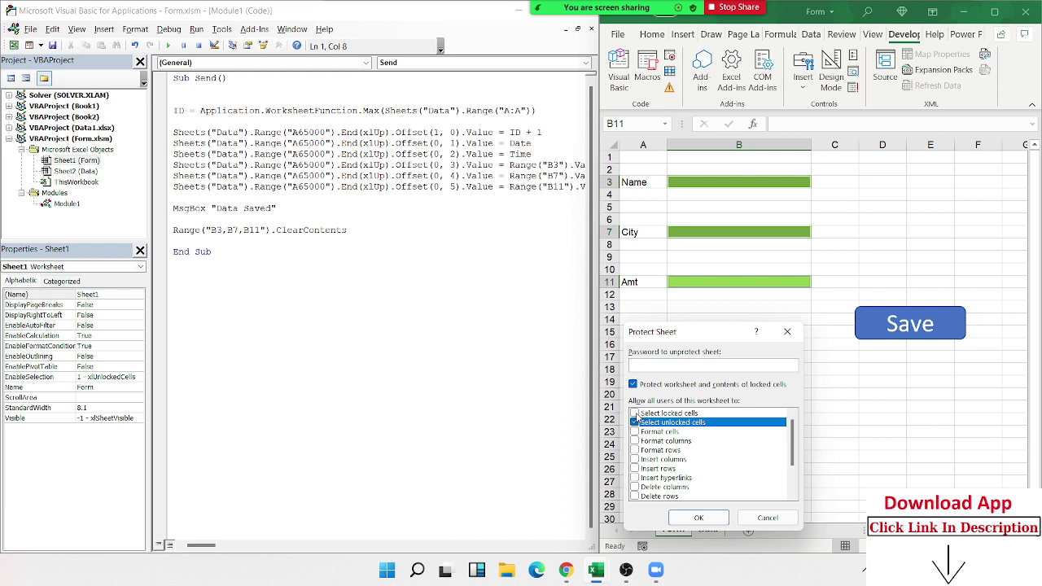
pyautogui.click(642, 414)
pyautogui.scroll(-2, 729, 447)
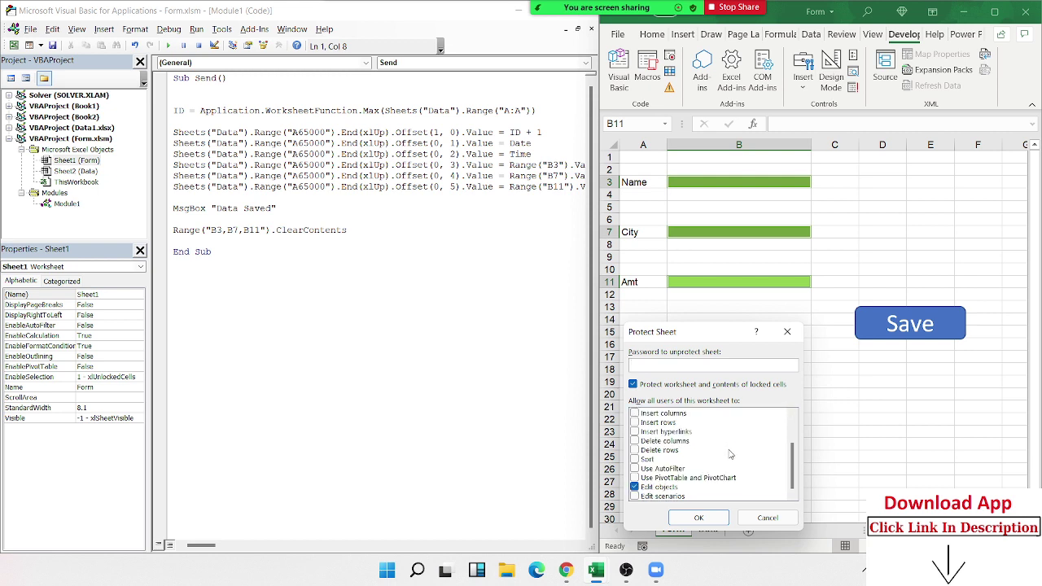
pyautogui.click(674, 488)
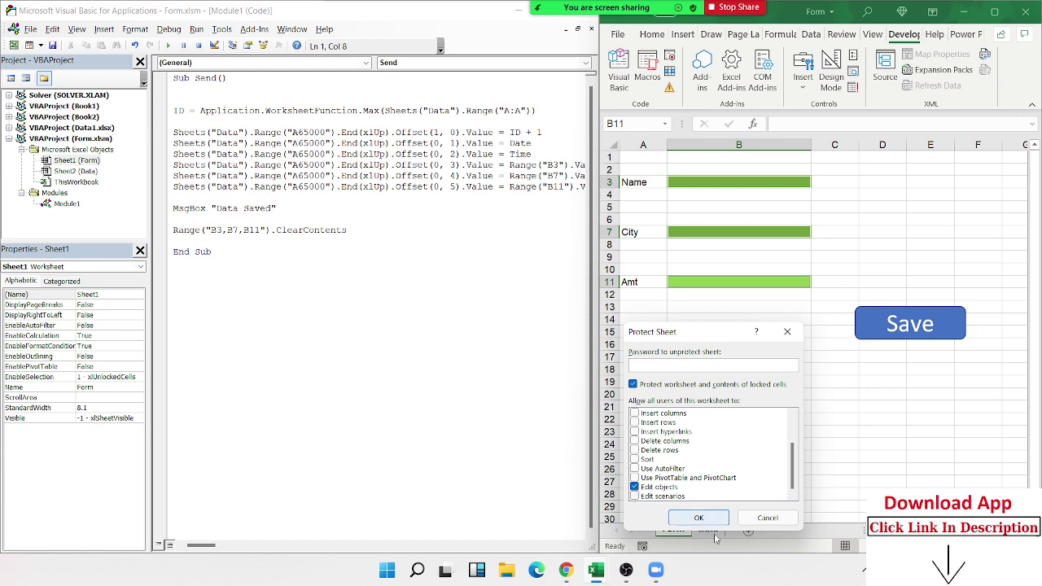
pyautogui.click(767, 517)
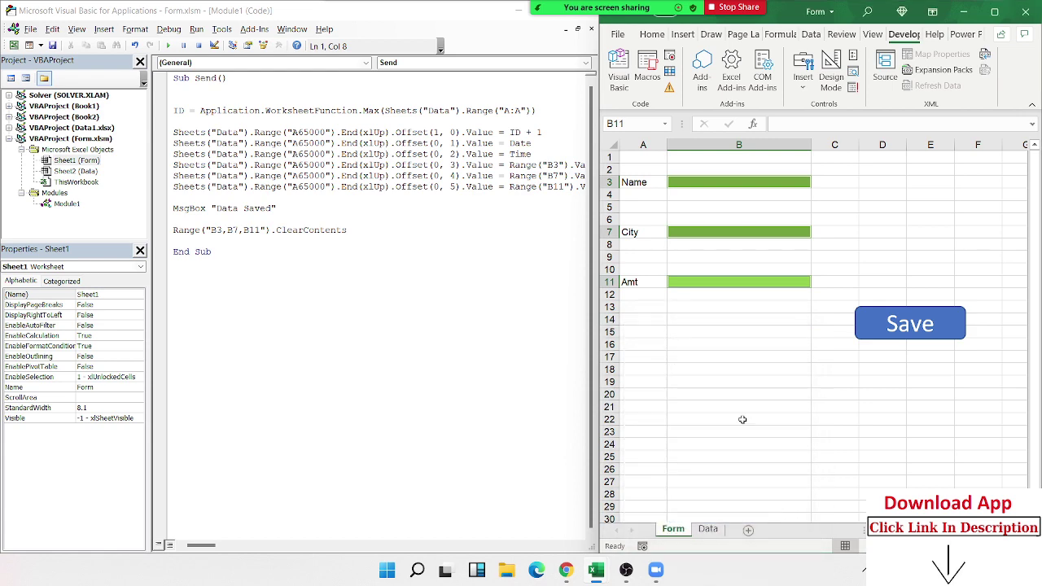
pyautogui.click(329, 252)
# Widen the VBA code editor window, then switch to Google Chrome
pyautogui.moveTo(595, 281); pyautogui.dragTo(891, 281)
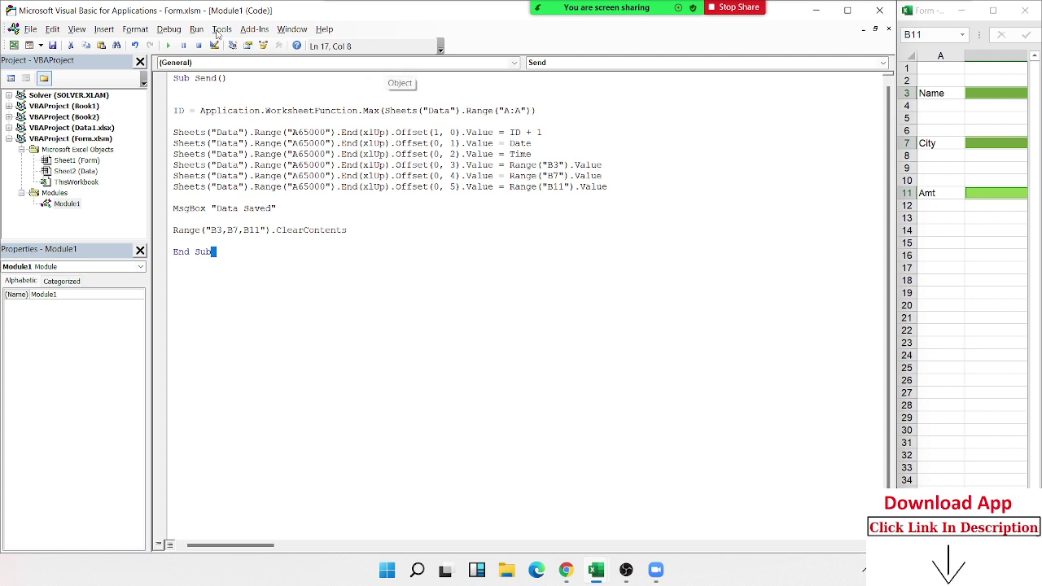
pyautogui.click(566, 569)
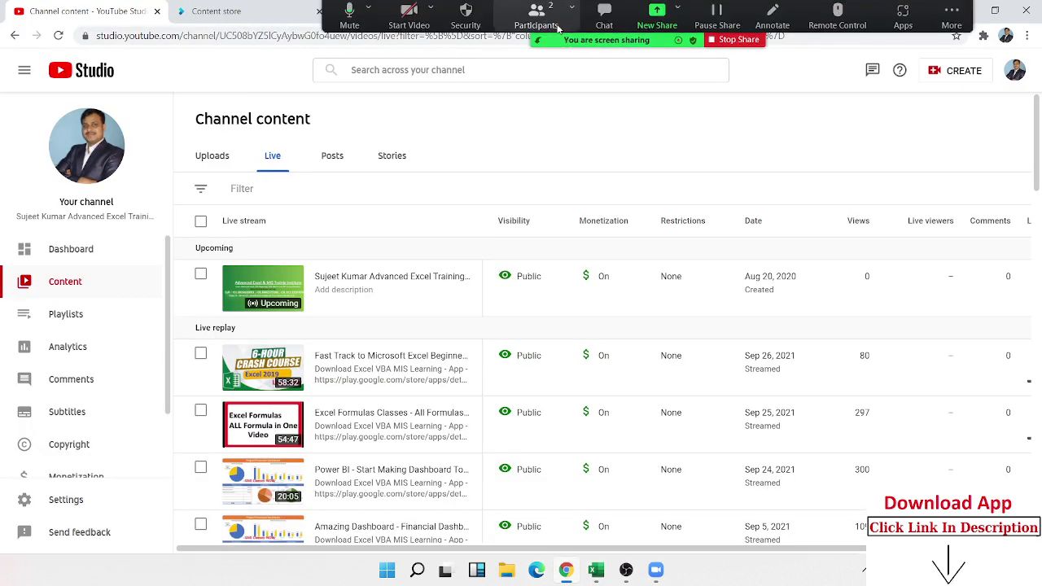
# Search Google for 'form' and view the image results
pyautogui.click(541, 37)
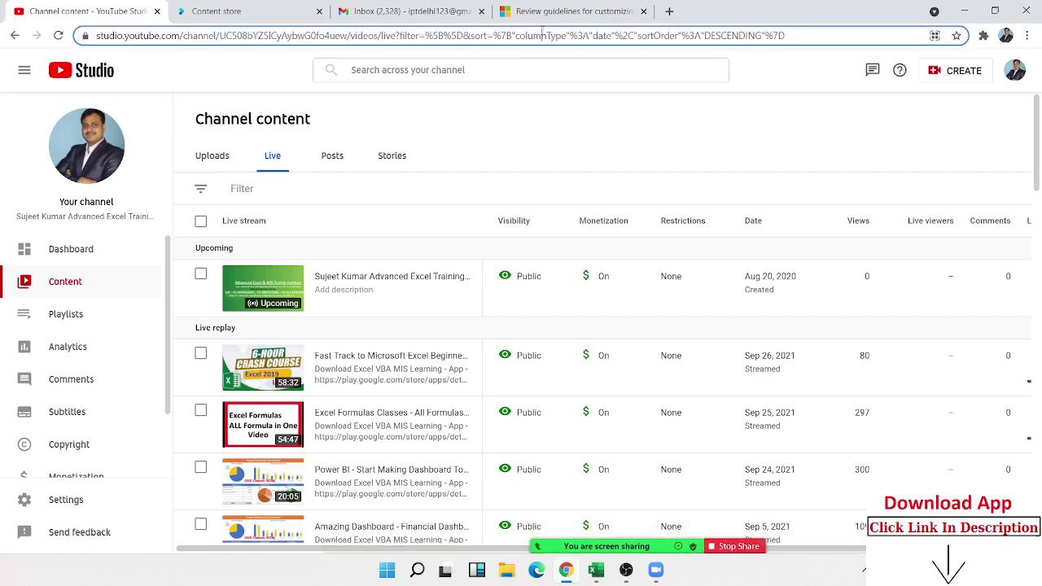
pyautogui.write('go')
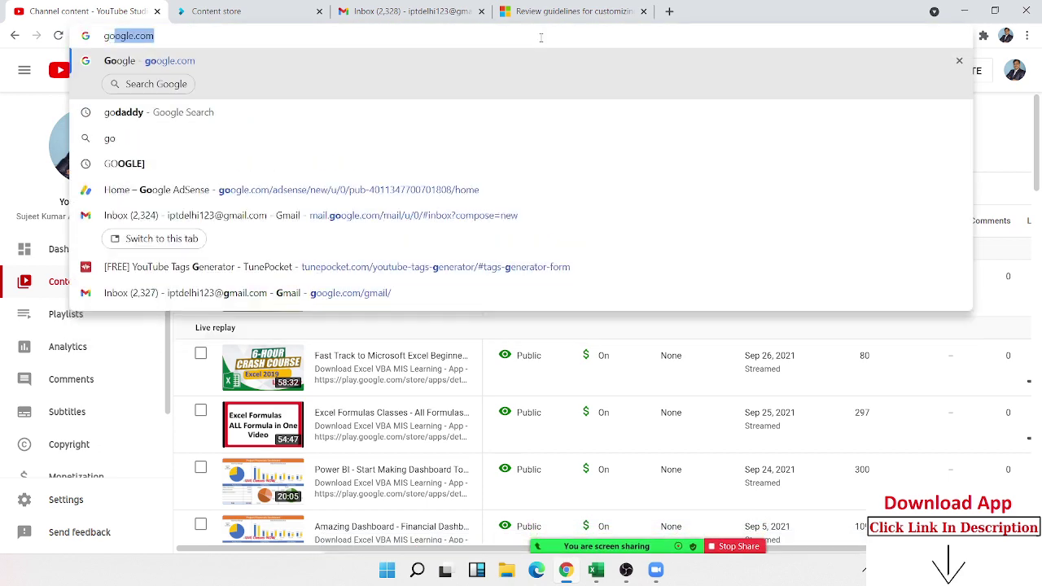
pyautogui.press('Return')
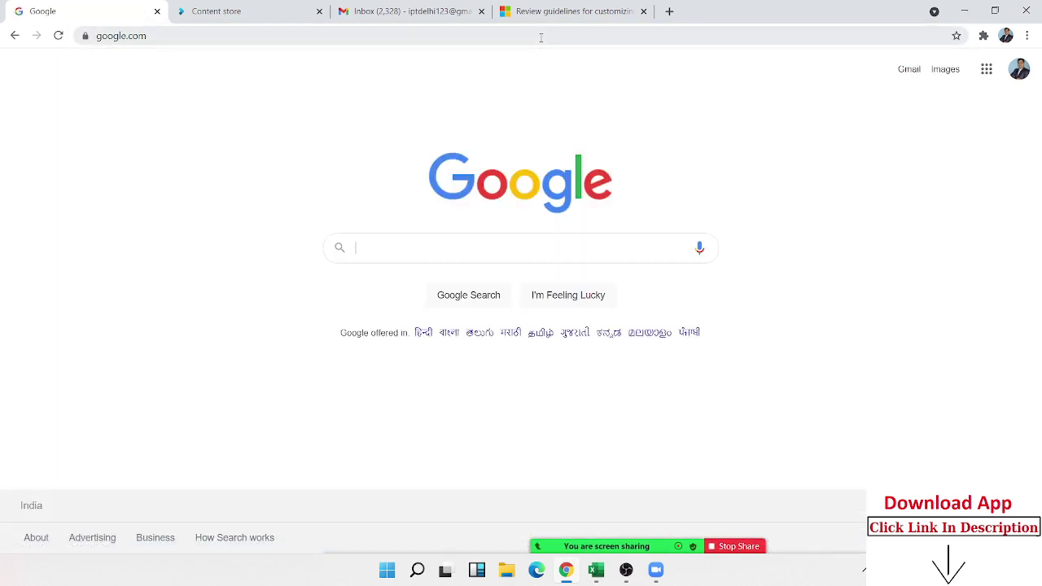
pyautogui.write('form')
pyautogui.press('Return')
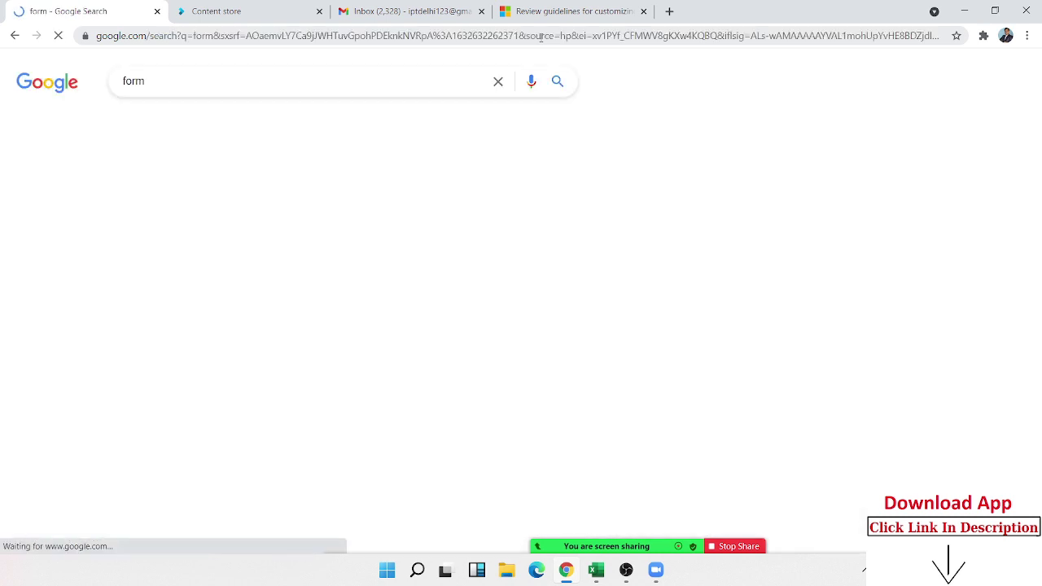
pyautogui.click(192, 123)
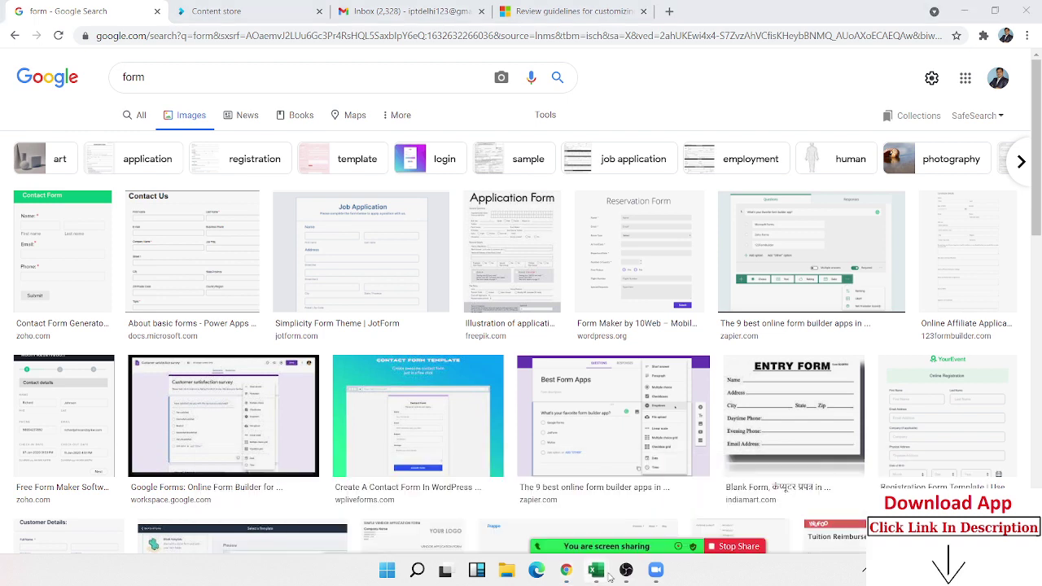
pyautogui.moveTo(602, 573)
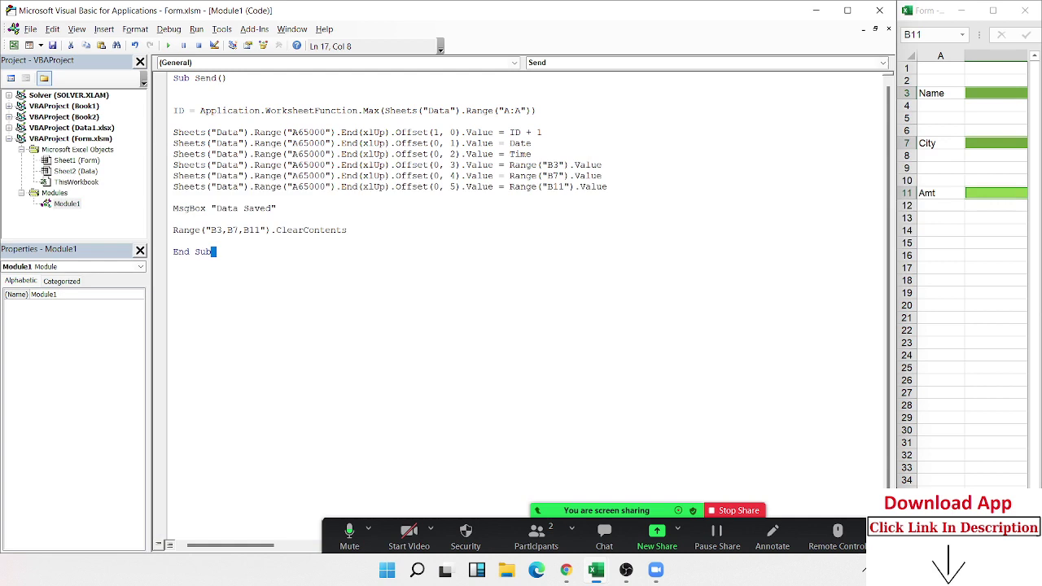
# Narrow the Send macro code editor so the Excel Form sheet shows beside it
pyautogui.click(777, 508)
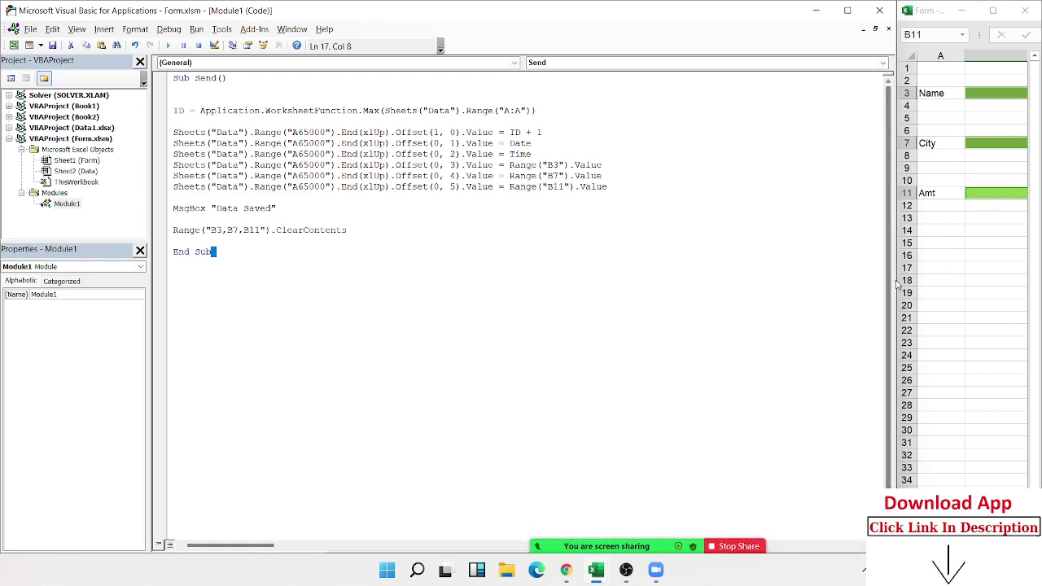
pyautogui.moveTo(897, 283); pyautogui.dragTo(531, 287)
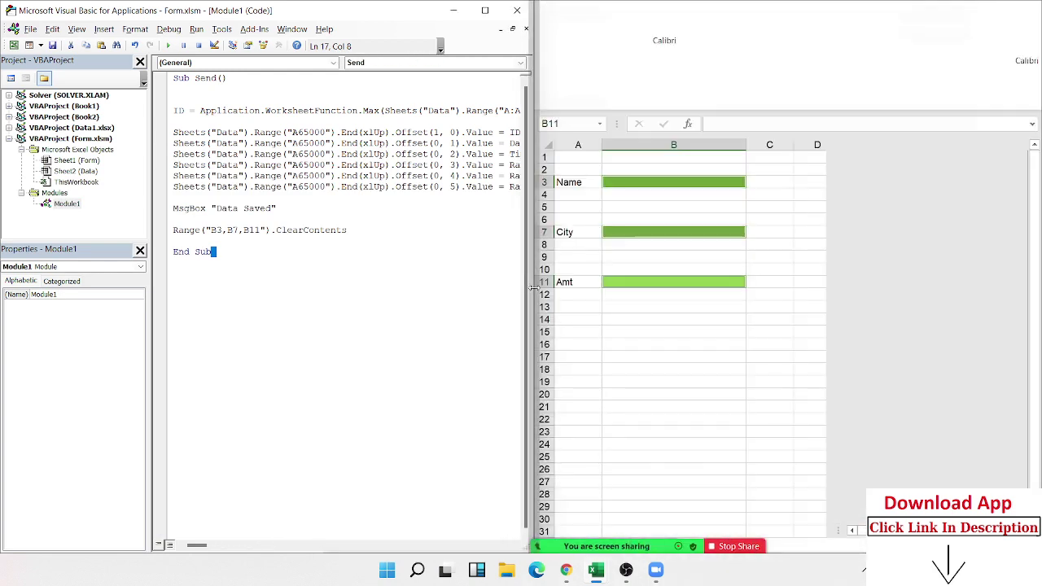
pyautogui.moveTo(586, 321); pyautogui.dragTo(586, 330)
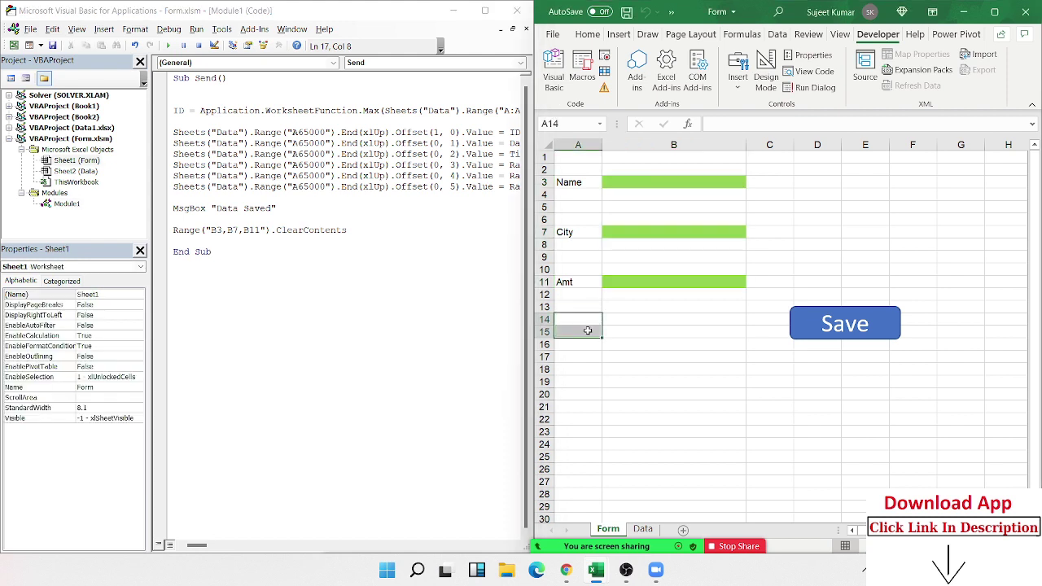
pyautogui.moveTo(643, 407); pyautogui.dragTo(645, 400)
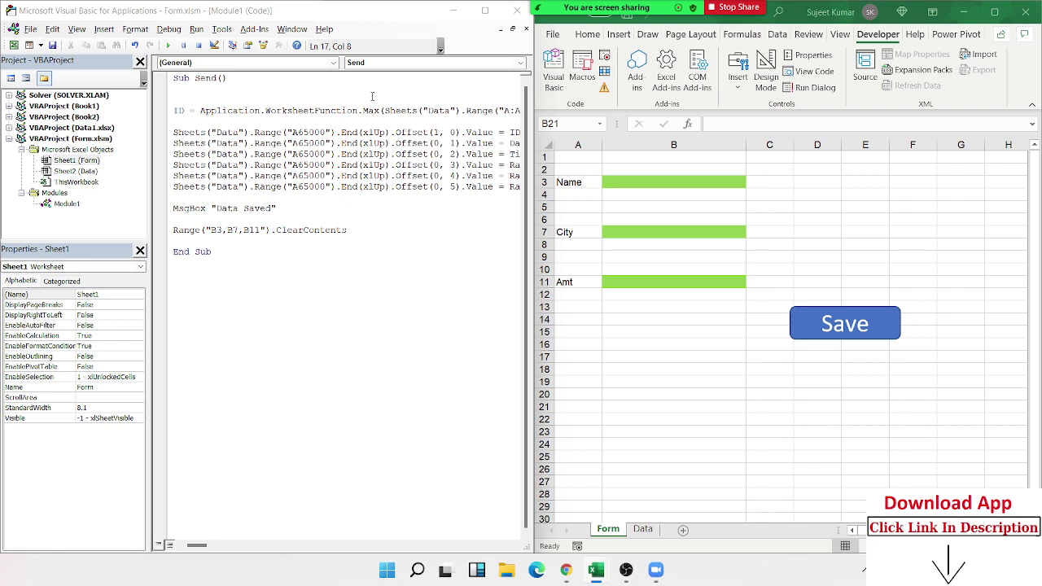
# Open the Data sheet showing four logged entries, the last being ID 4, Patna, 854
pyautogui.click(651, 531)
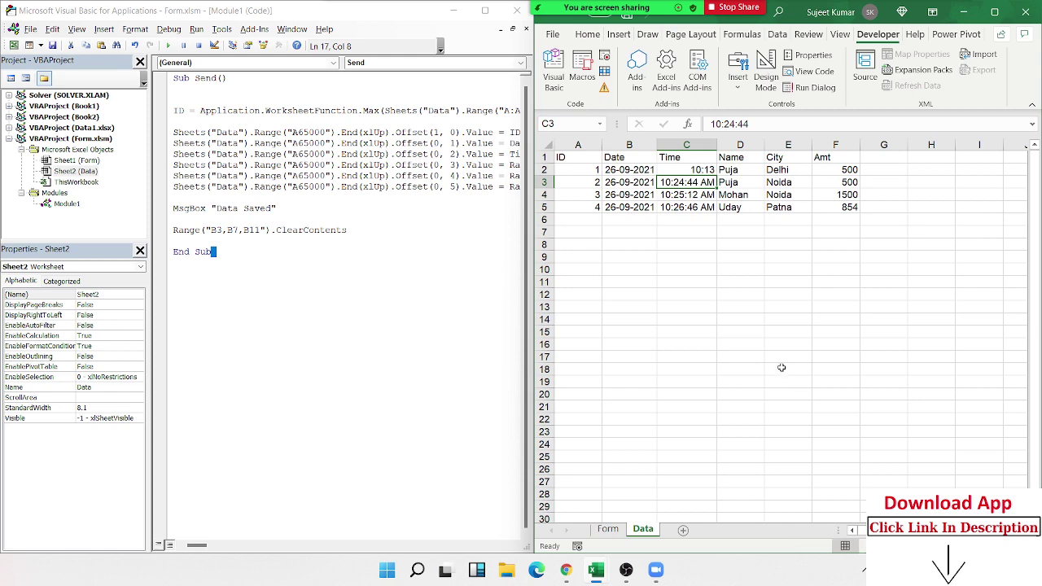
# In ThisWorkbook's code, create an empty Workbook_Open procedure using the Workbook object and Open event
pyautogui.doubleClick(96, 182)
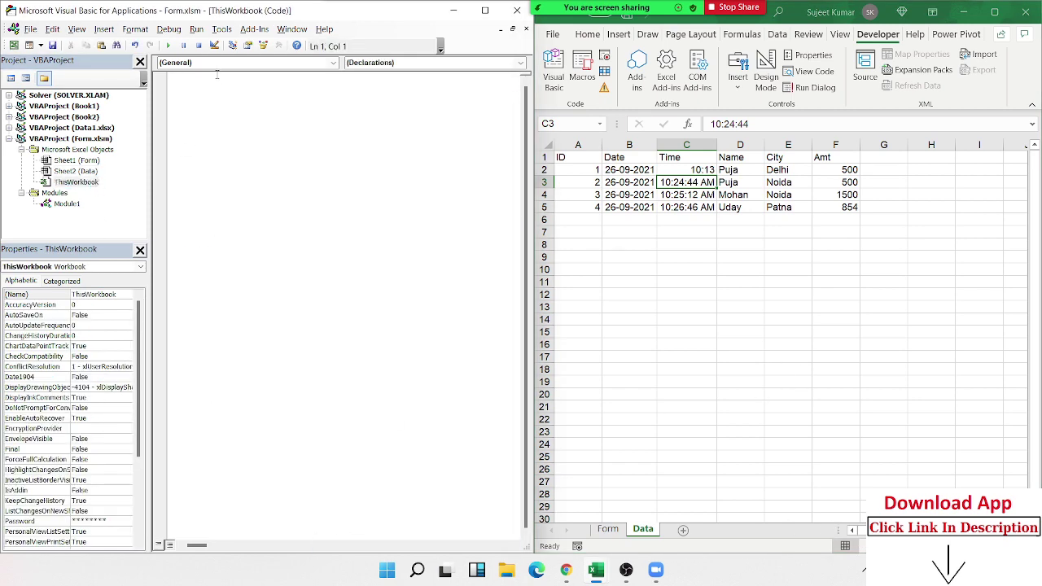
pyautogui.click(216, 65)
pyautogui.click(207, 80)
pyautogui.click(366, 63)
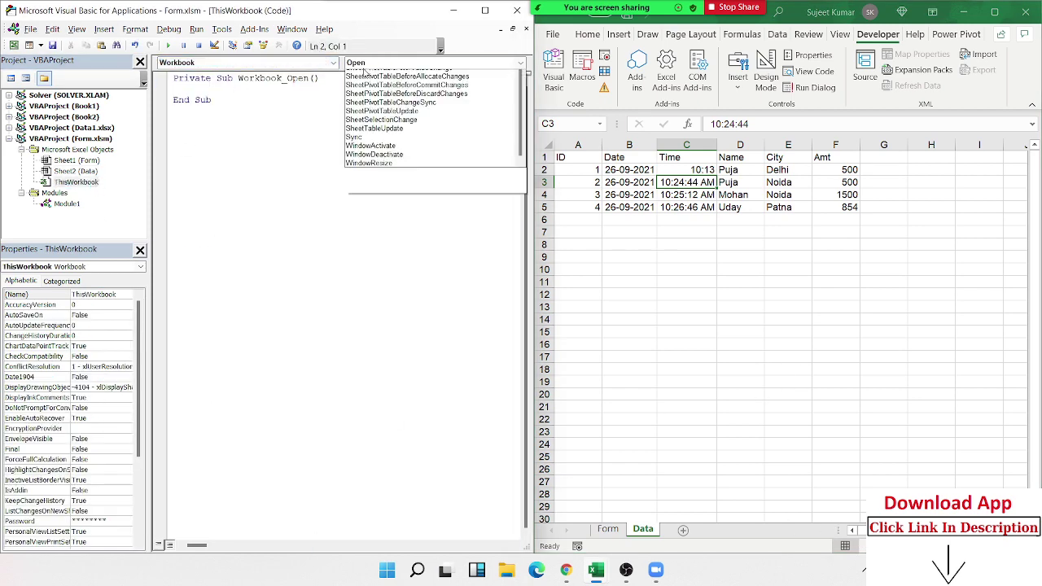
pyautogui.click(300, 123)
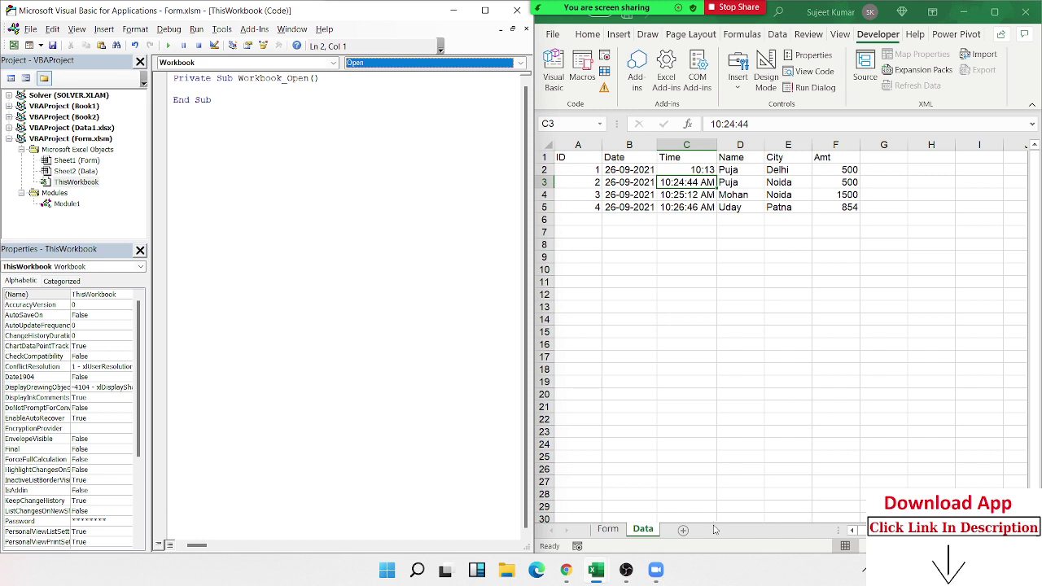
# Return to the Form sheet and check that input cells B7 and B11 are selectable
pyautogui.click(610, 532)
pyautogui.click(623, 280)
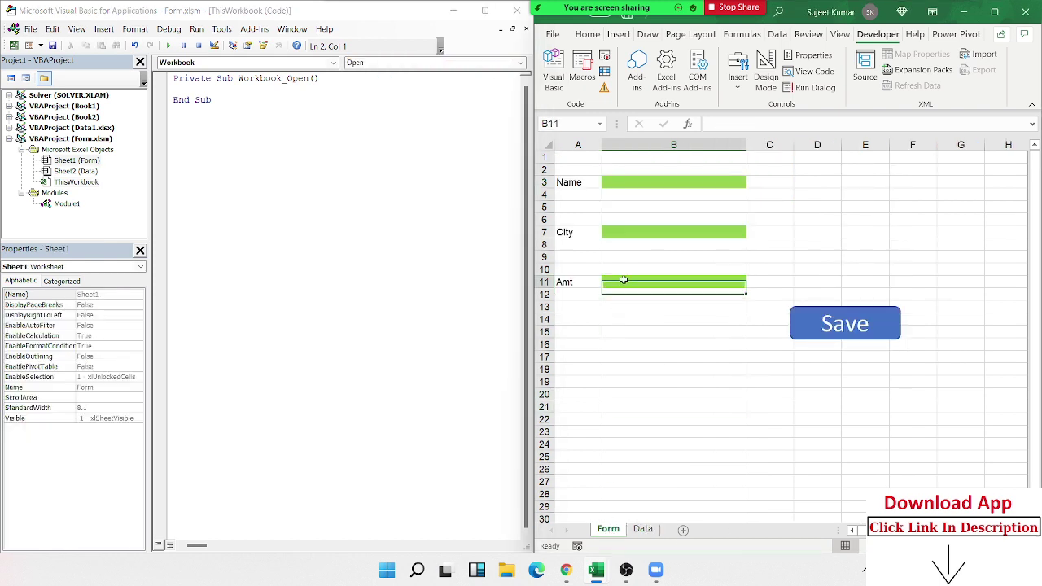
pyautogui.click(635, 231)
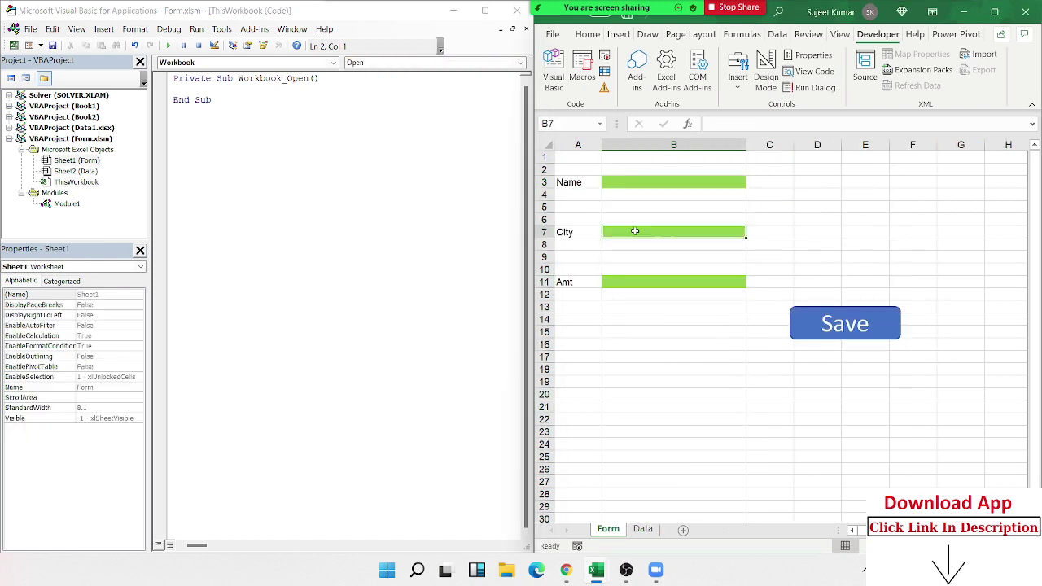
pyautogui.click(614, 284)
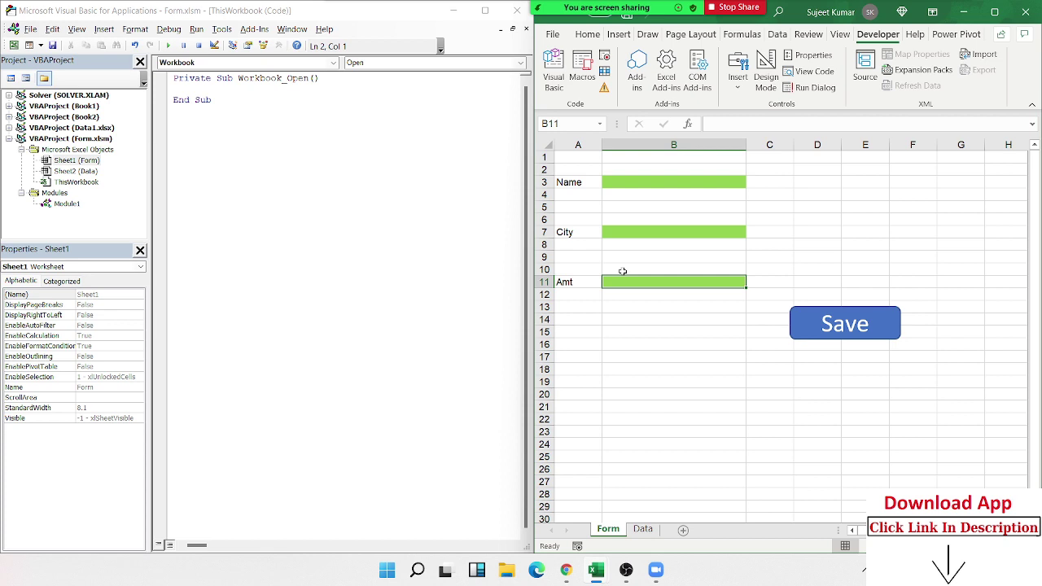